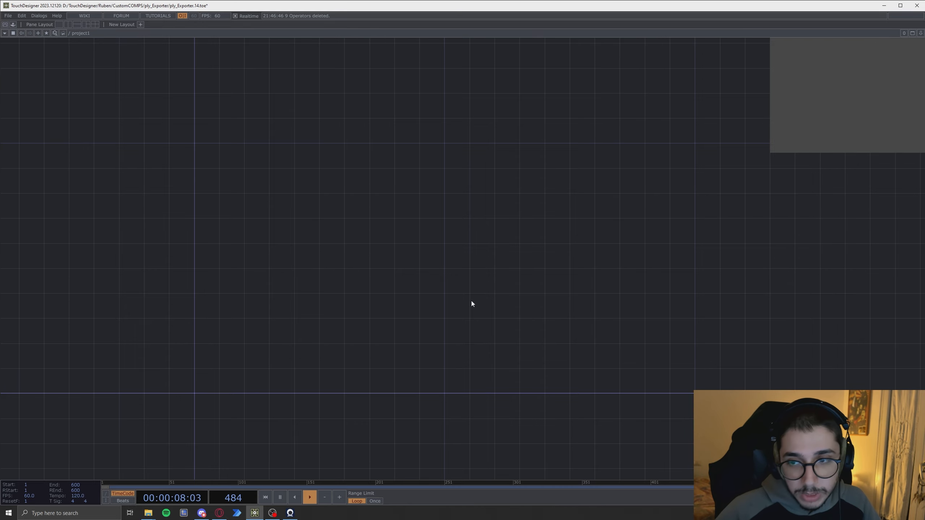
# - Create an Add SOP in the network and turn on its Add Points option
pyautogui.moveTo(360, 308); pyautogui.dragTo(387, 320)
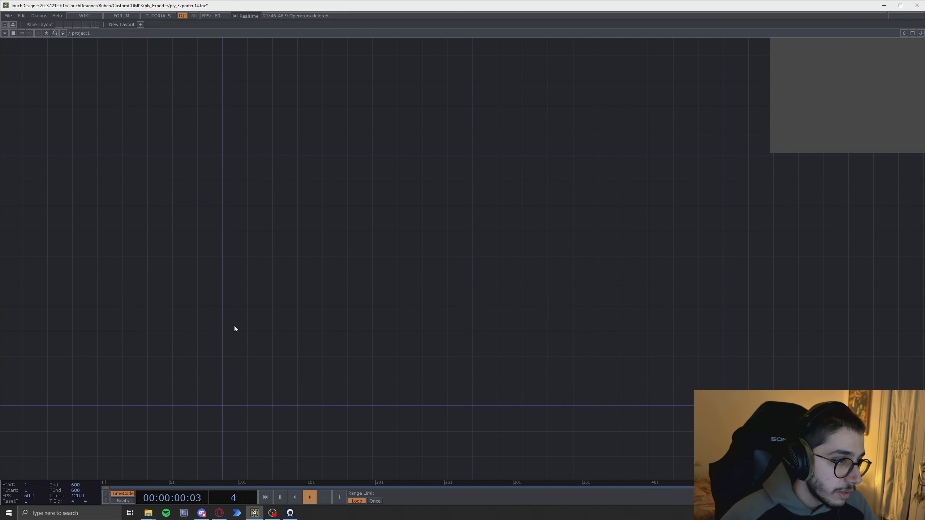
pyautogui.press('Tab')
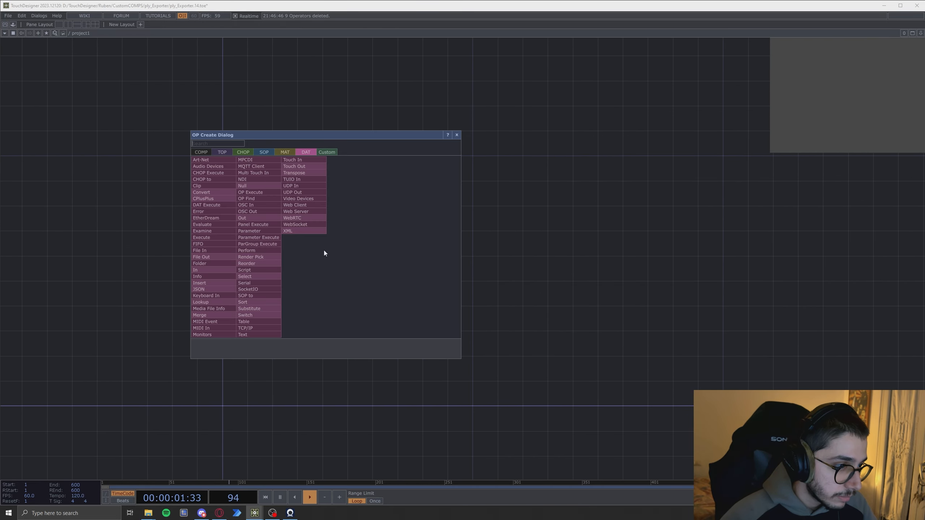
pyautogui.click(261, 151)
pyautogui.write('add')
pyautogui.click(205, 161)
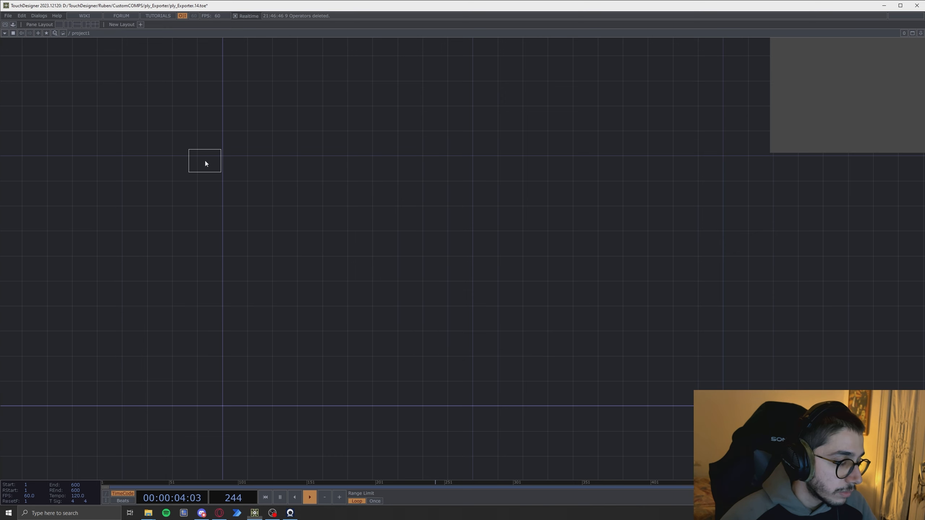
pyautogui.click(366, 246)
pyautogui.scroll(3, 366, 246)
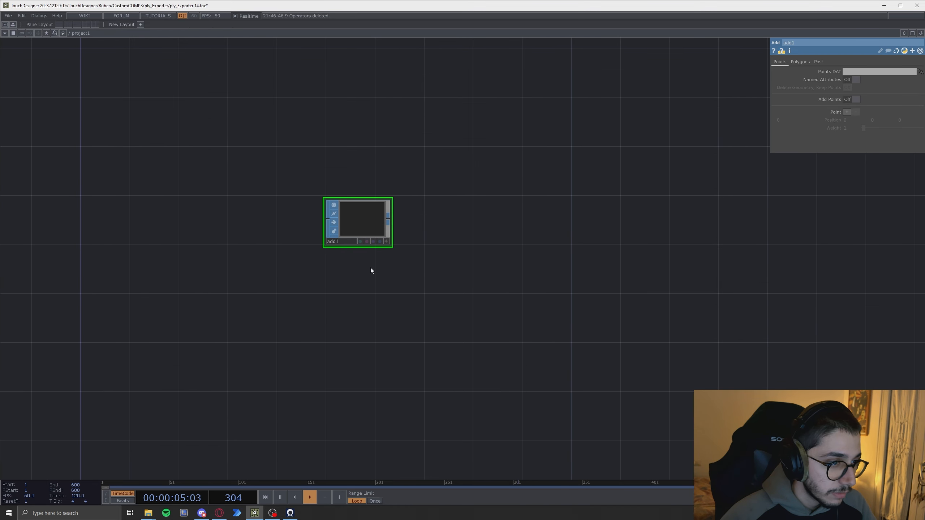
pyautogui.click(845, 98)
# - Append a Convert SOP after add1 and set Convert To to Particles Per Point
pyautogui.rightClick(390, 218)
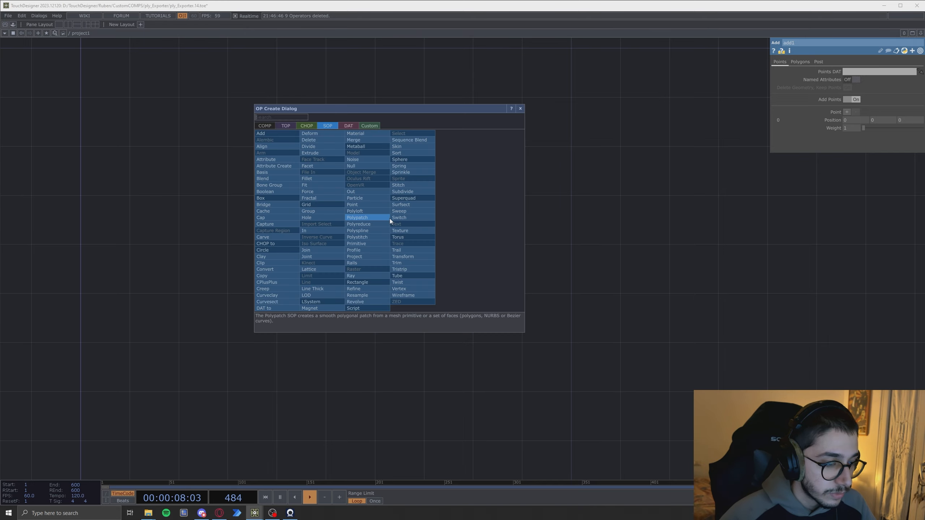
pyautogui.write('con')
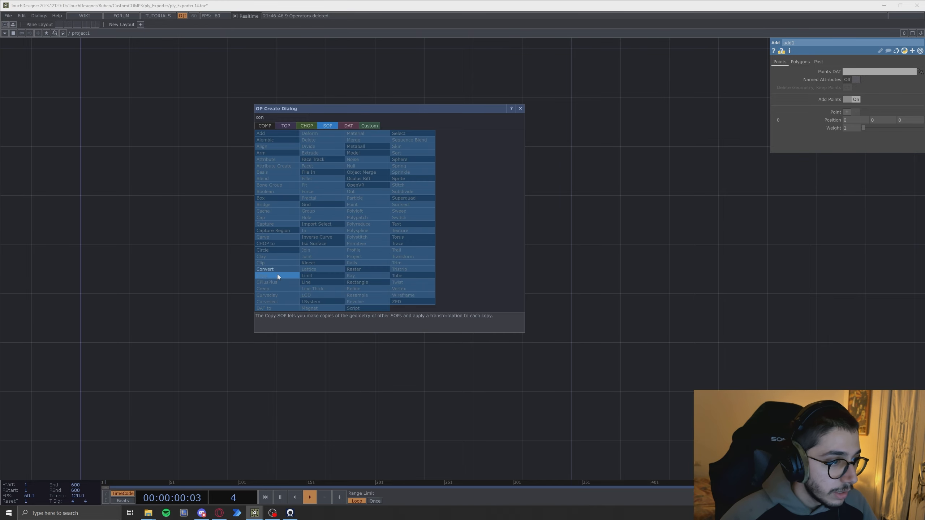
pyautogui.press('Return')
pyautogui.click(436, 226)
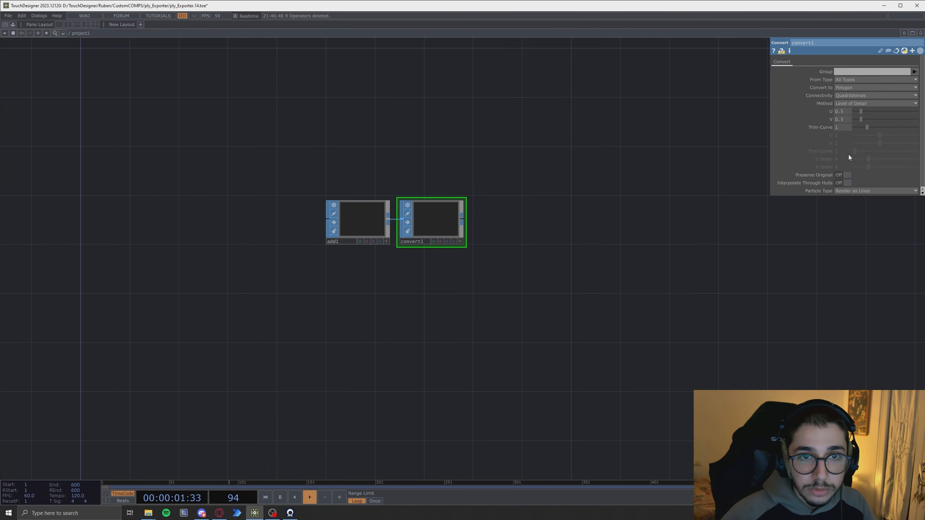
pyautogui.click(851, 87)
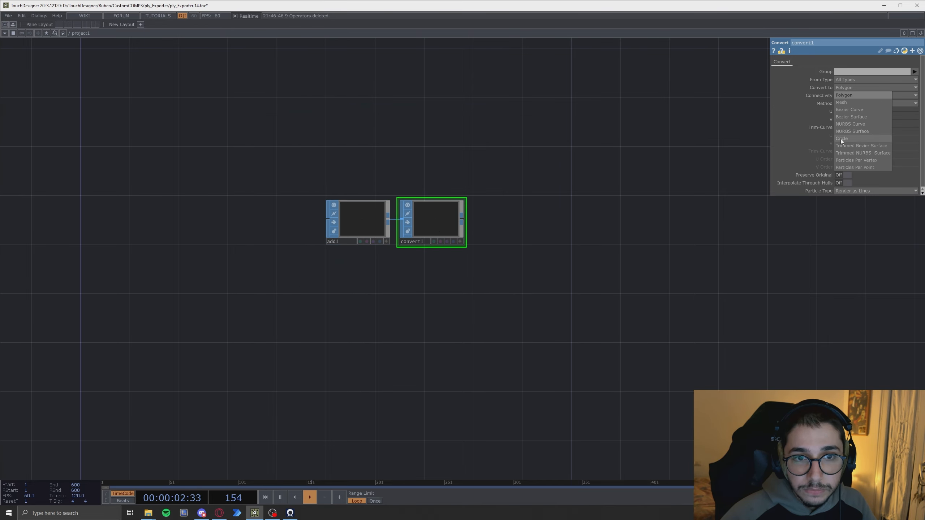
pyautogui.click(858, 168)
# - Append a Null SOP after convert1 and rename it baseInstance
pyautogui.rightClick(463, 220)
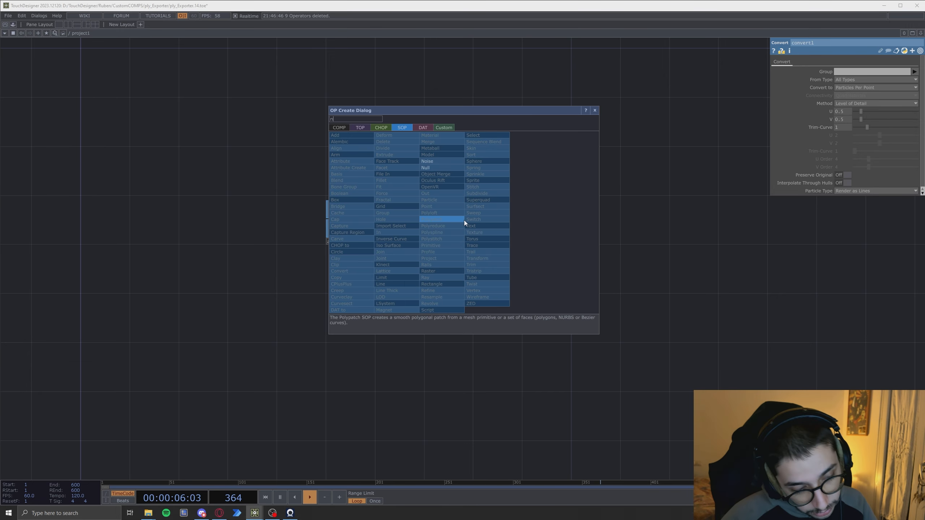
pyautogui.click(440, 167)
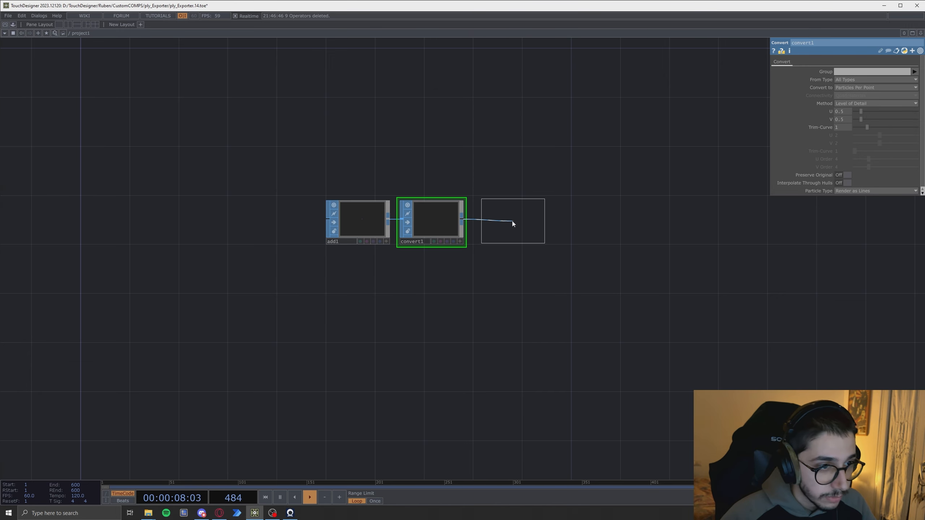
pyautogui.click(511, 221)
pyautogui.press('h')
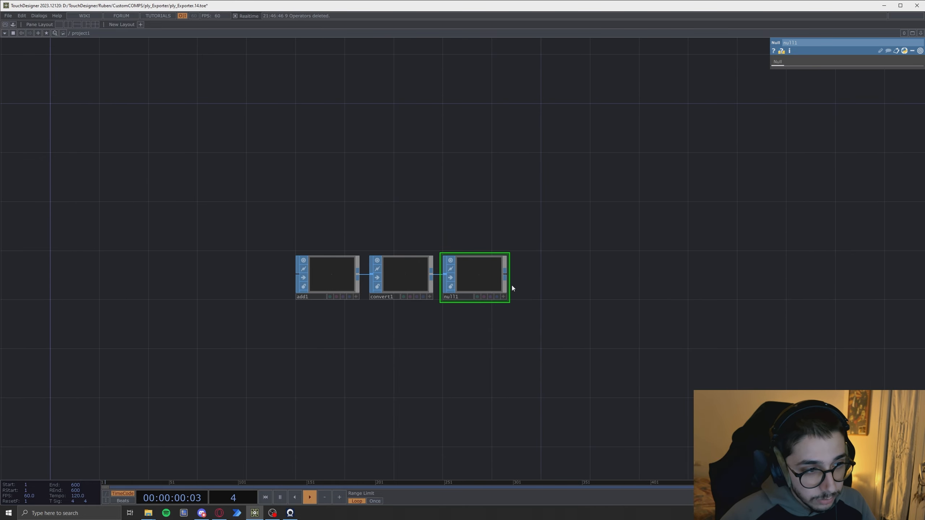
pyautogui.click(798, 43)
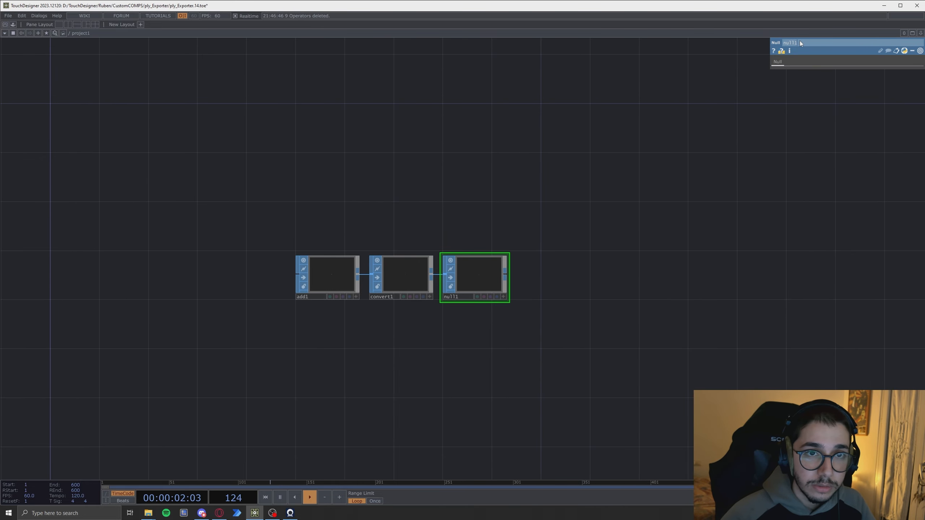
pyautogui.write('baseInstance')
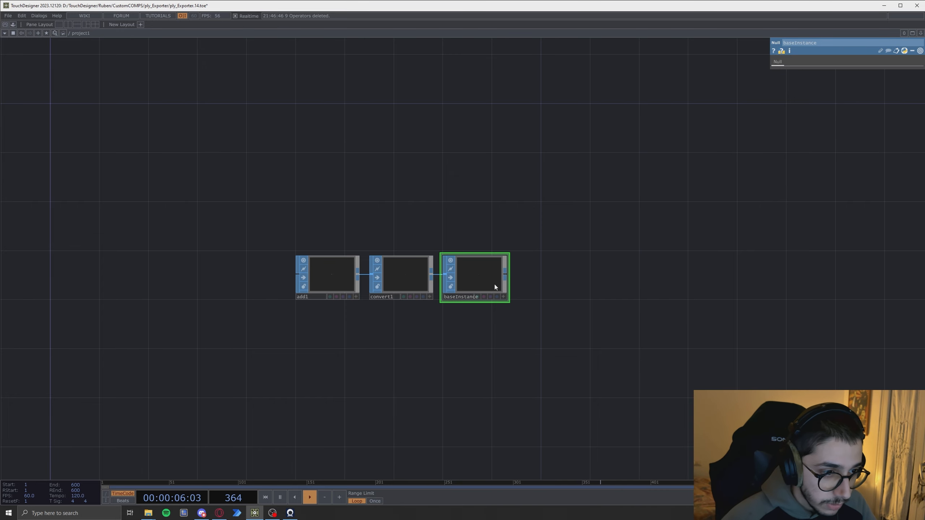
# - Connect a new Geometry COMP to baseInstance and turn on Instancing in its Instance parameters
pyautogui.rightClick(505, 276)
pyautogui.click(388, 183)
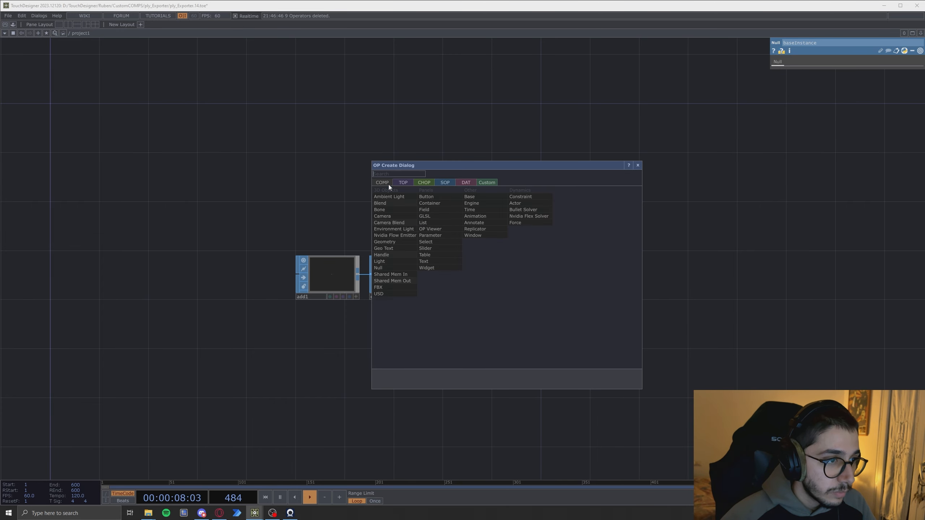
pyautogui.click(392, 242)
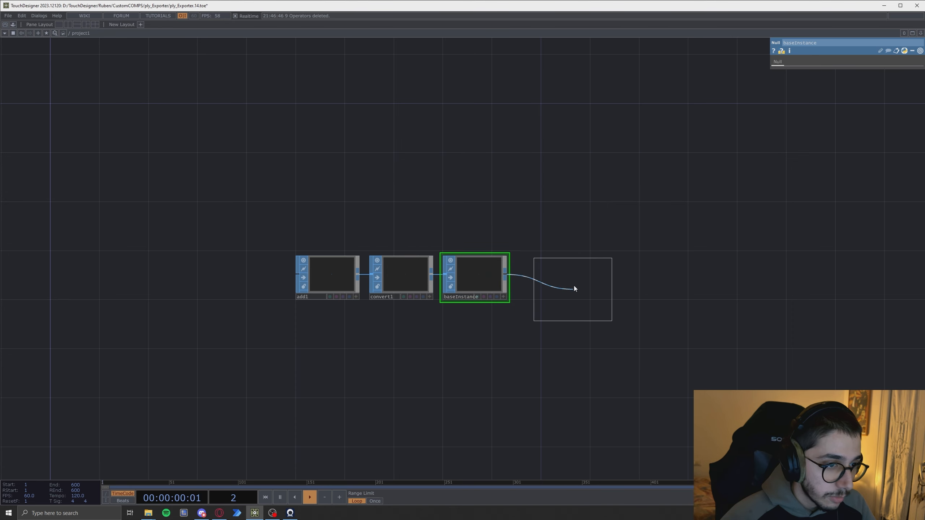
pyautogui.click(573, 280)
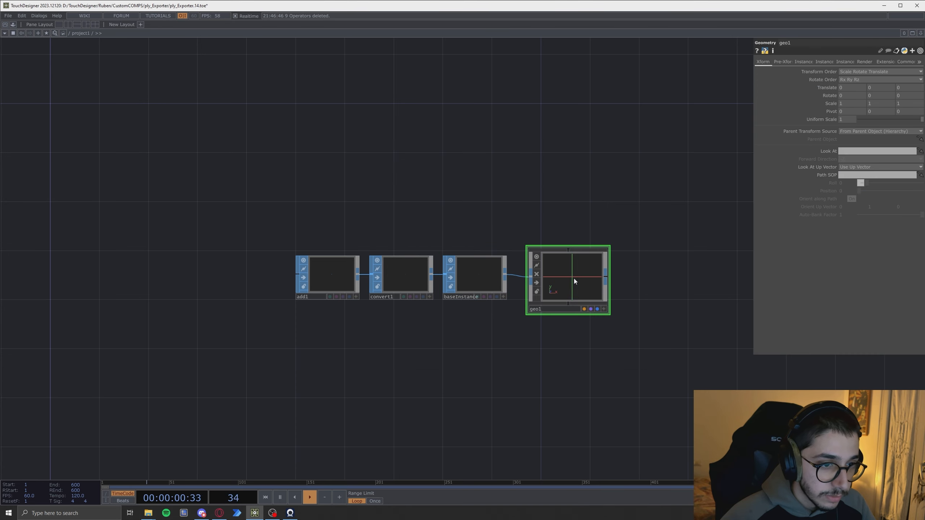
pyautogui.click(803, 62)
pyautogui.click(845, 72)
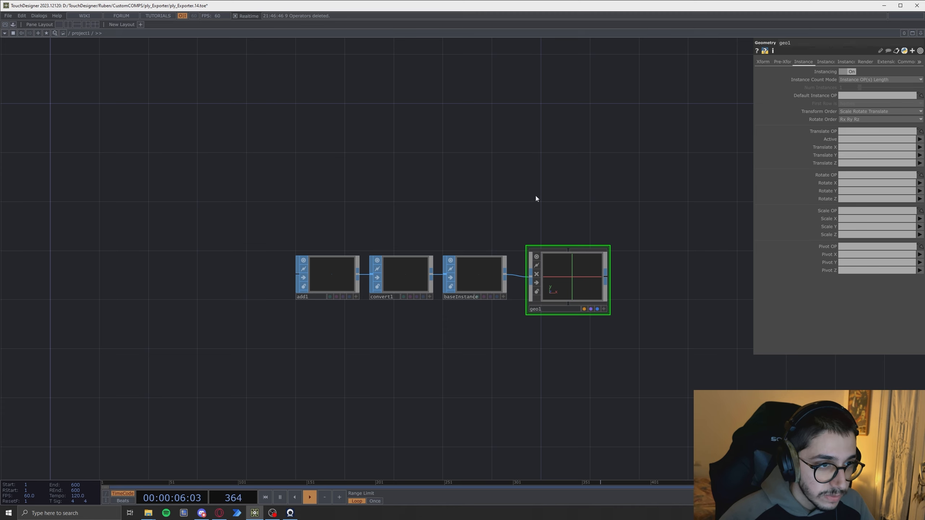
# - Create a Point Sprite MAT and assign it to geo1 as its material
pyautogui.press('Tab')
pyautogui.click(495, 103)
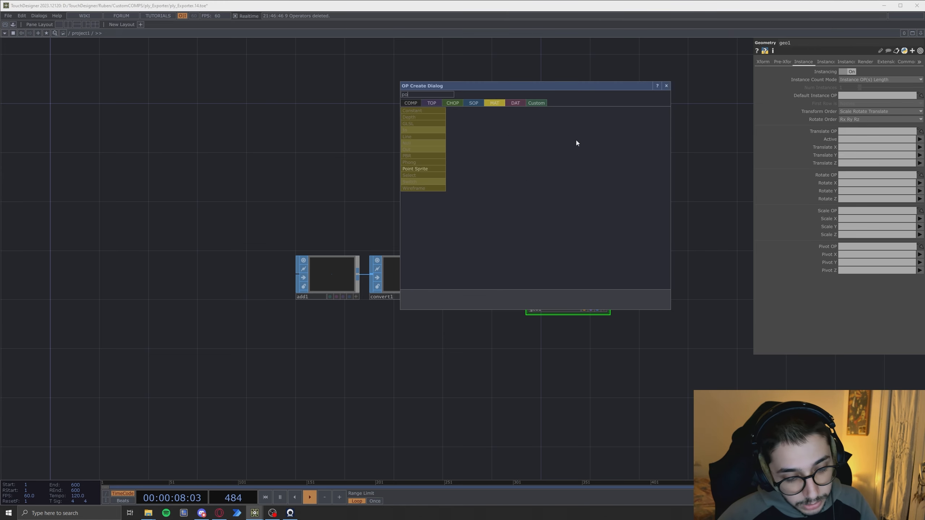
pyautogui.click(426, 168)
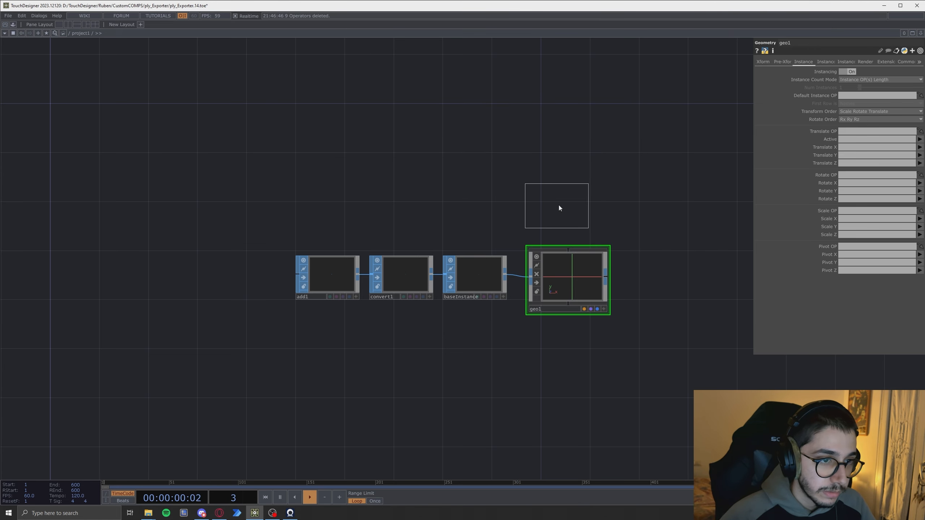
pyautogui.click(558, 205)
pyautogui.moveTo(546, 217); pyautogui.dragTo(545, 240)
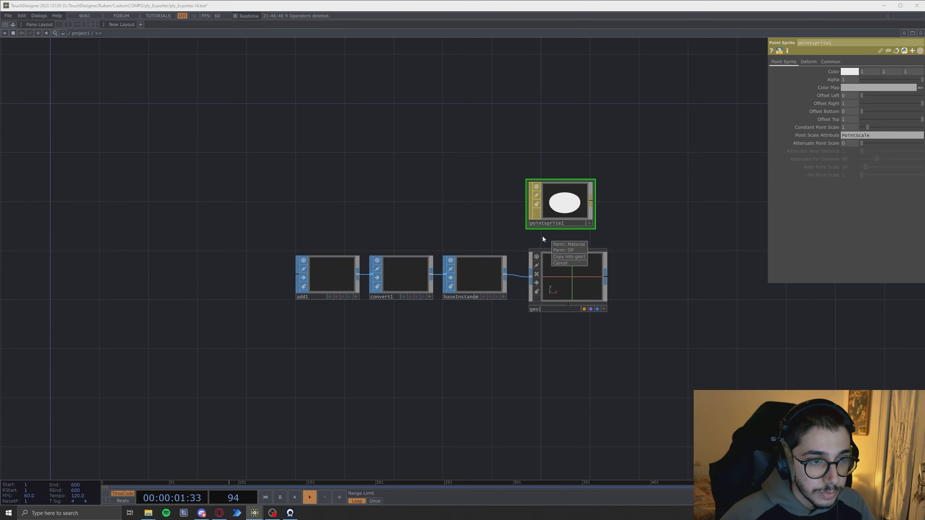
pyautogui.click(580, 244)
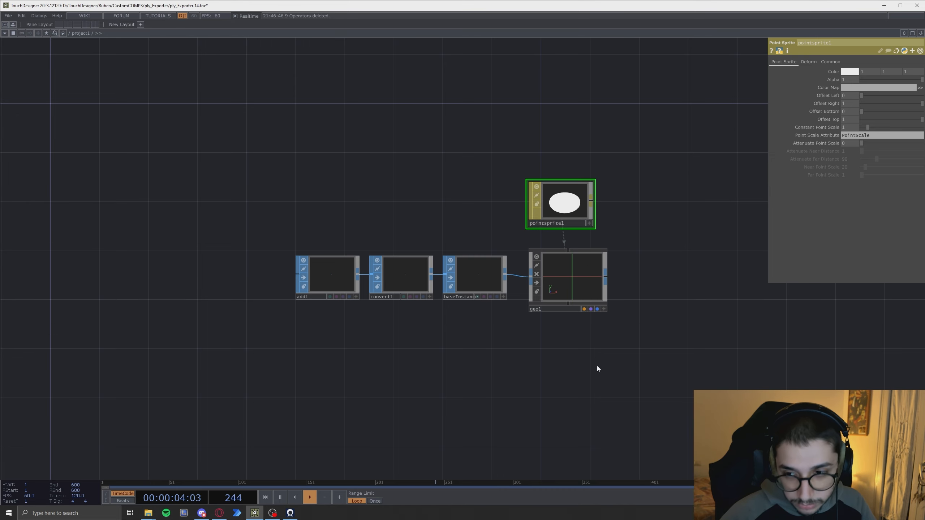
pyautogui.moveTo(614, 369); pyautogui.dragTo(593, 361)
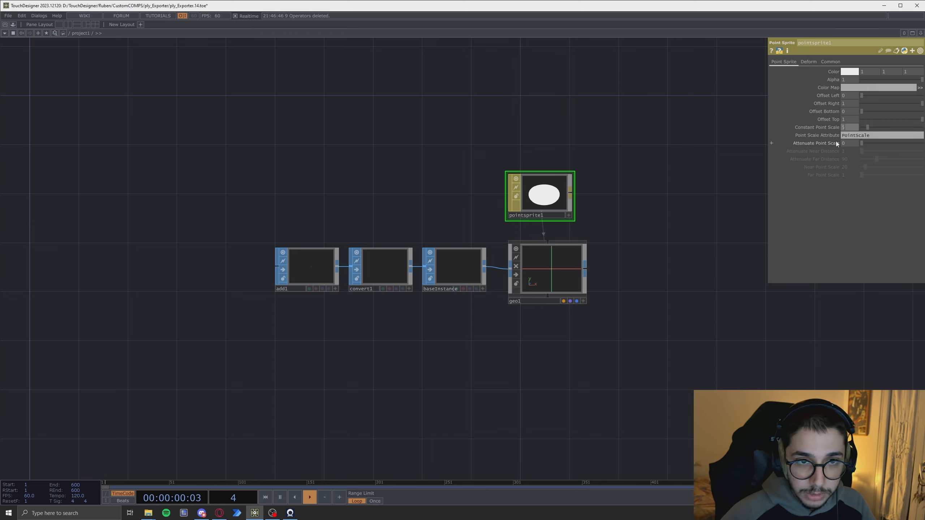
pyautogui.press('Return')
pyautogui.moveTo(637, 383); pyautogui.dragTo(664, 332)
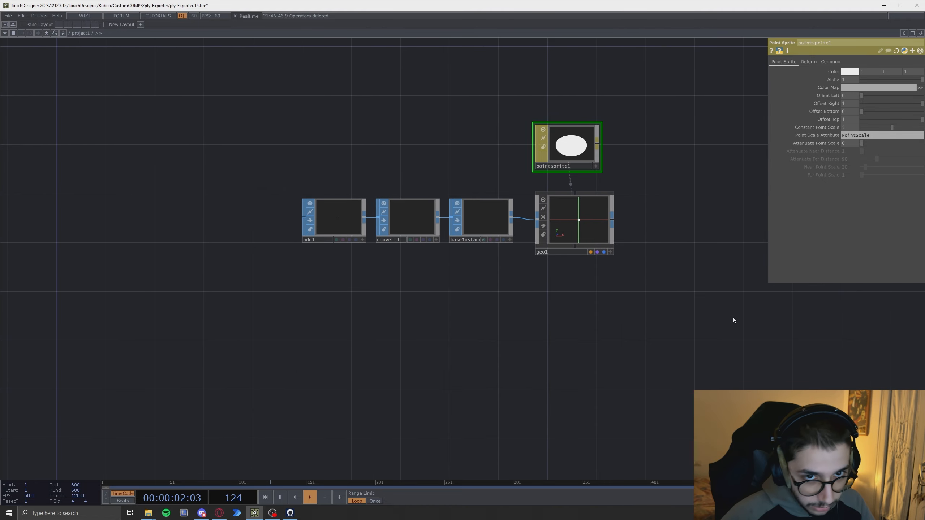
pyautogui.scroll(-2, 732, 316)
pyautogui.moveTo(598, 396); pyautogui.dragTo(579, 382)
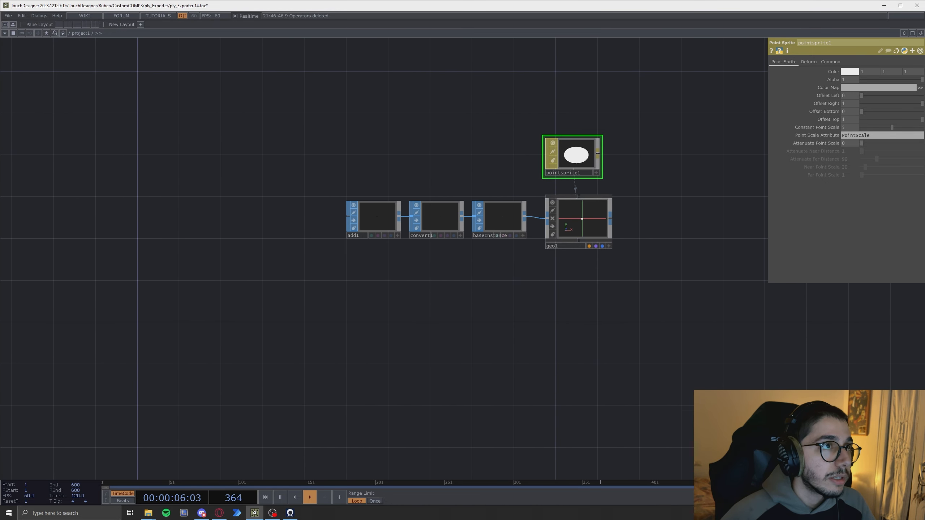
pyautogui.hotkey('alt', 'Tab')
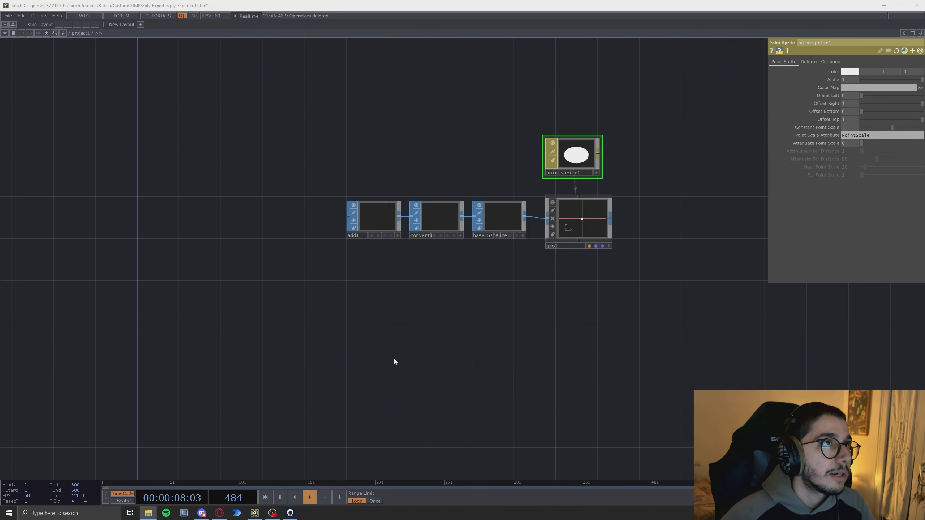
pyautogui.press('Tab')
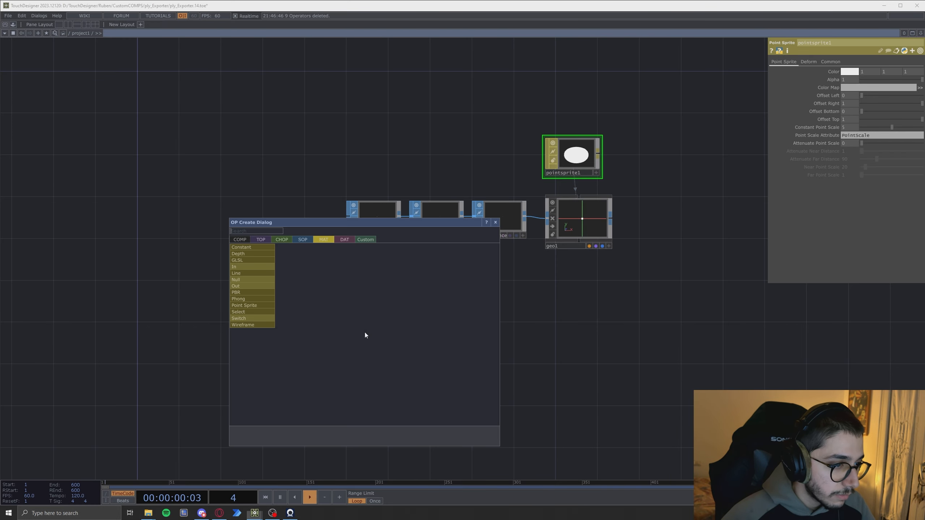
pyautogui.click(260, 239)
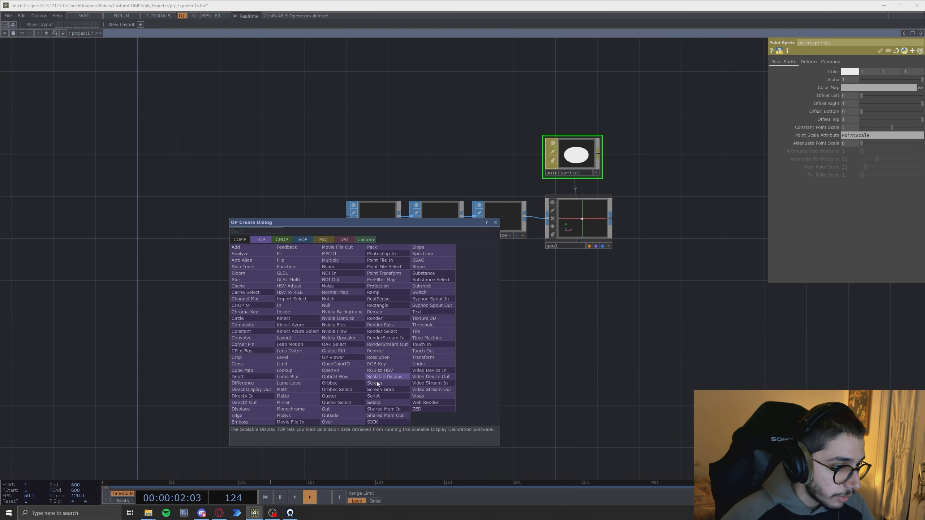
pyautogui.click(395, 260)
pyautogui.click(374, 317)
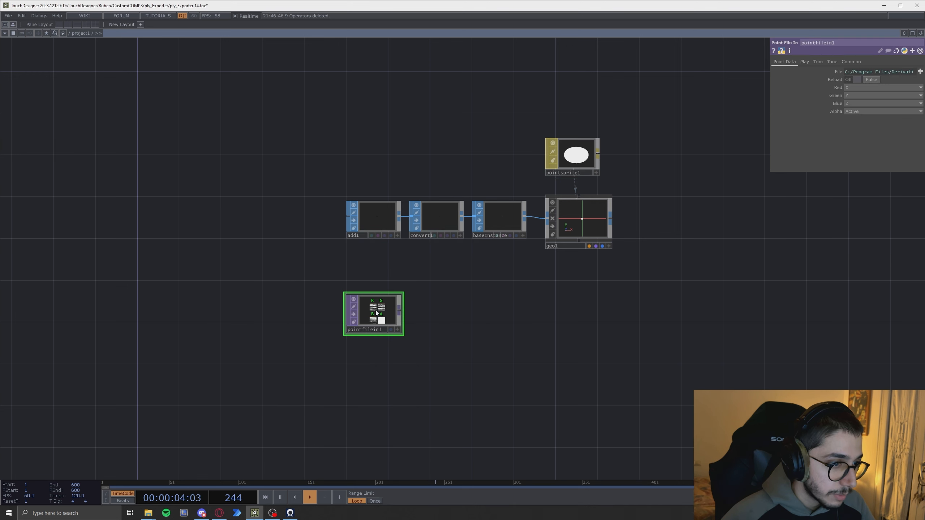
pyautogui.click(920, 71)
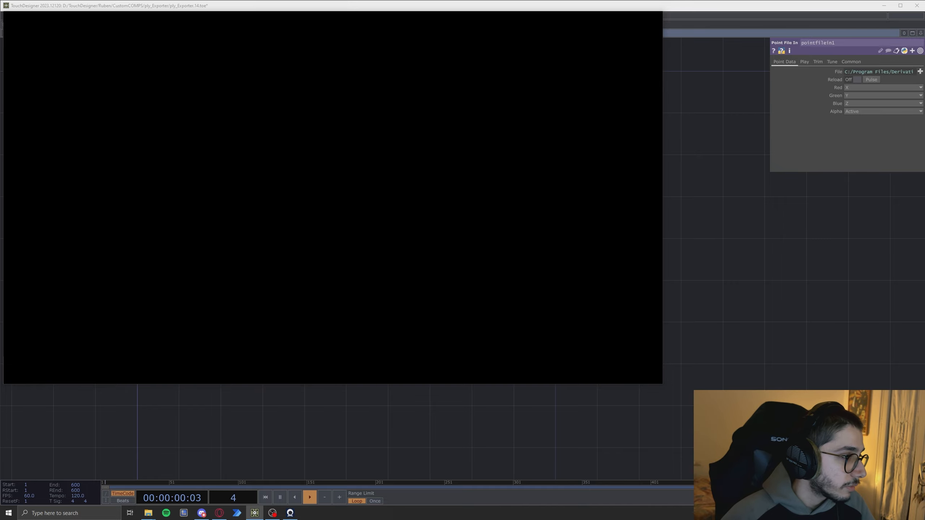
pyautogui.click(644, 375)
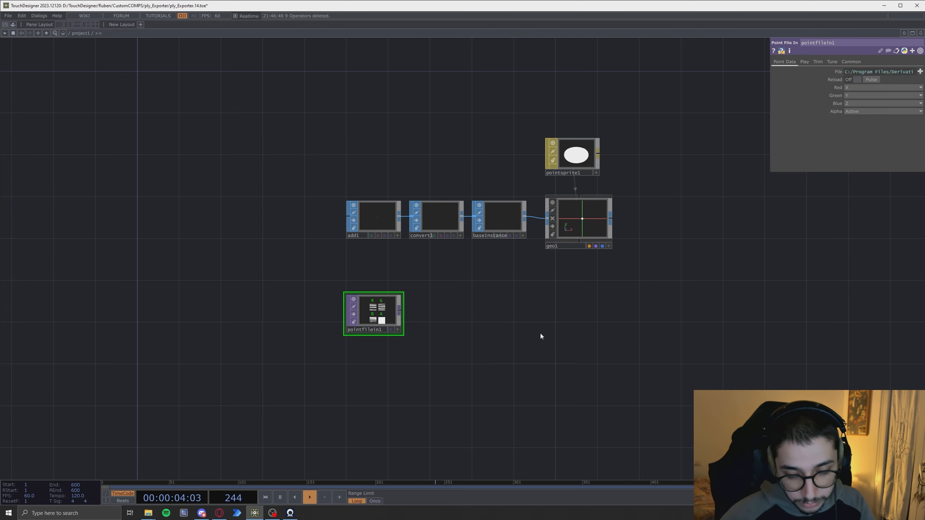
pyautogui.press('Delete')
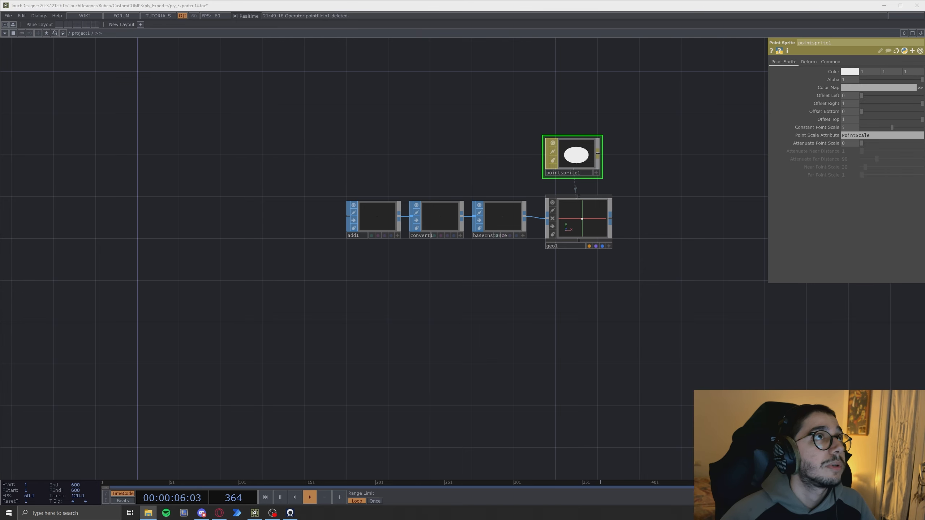
# - Import the fleur_frogs.ply file into the network as a Point File In TOP
pyautogui.moveTo(363, 333); pyautogui.dragTo(364, 334)
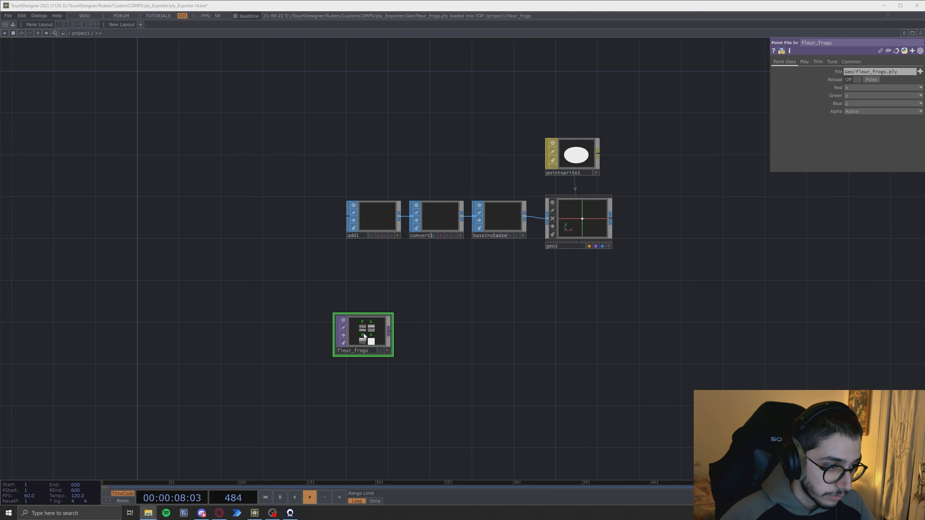
pyautogui.scroll(4, 419, 317)
pyautogui.scroll(3, 418, 295)
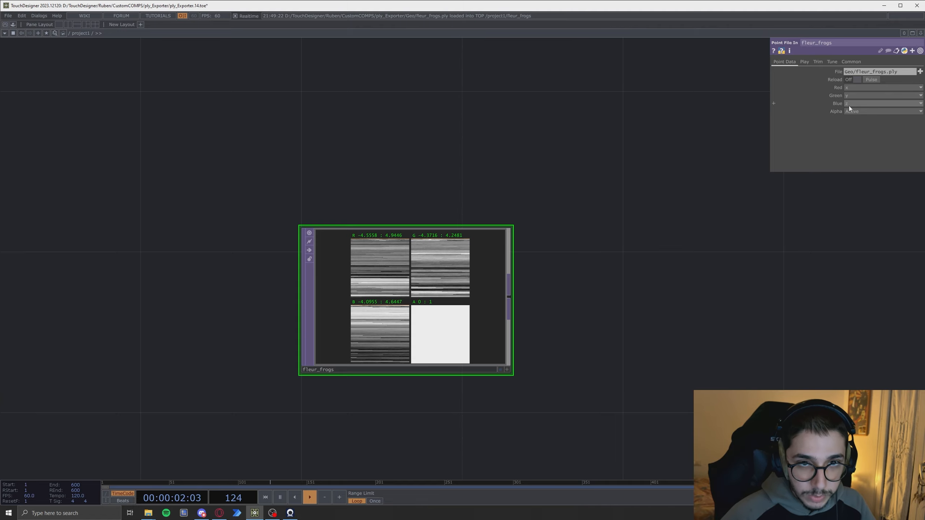
pyautogui.moveTo(708, 325); pyautogui.dragTo(659, 304)
pyautogui.scroll(-4, 616, 309)
pyautogui.moveTo(625, 367); pyautogui.dragTo(633, 291)
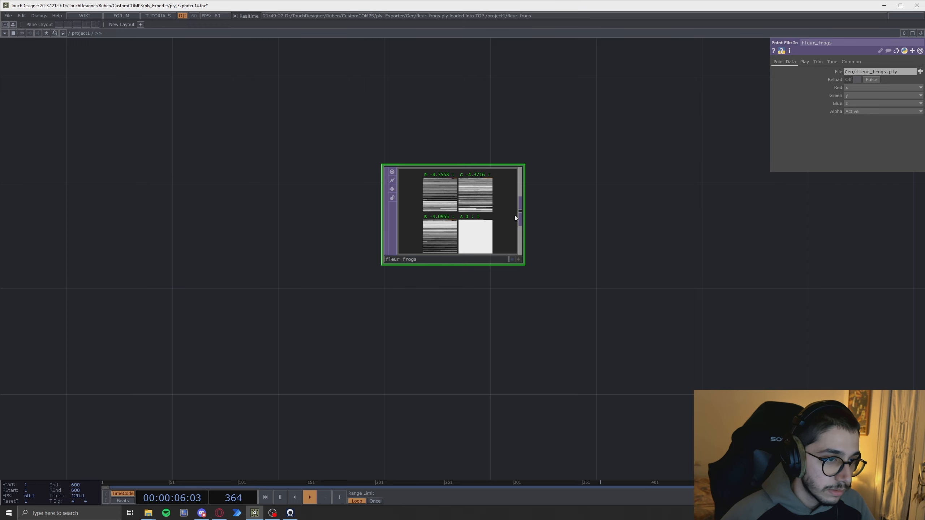
# - Add a Point File Select TOP fed by the fleur_frogs Point File In TOP
pyautogui.press('Tab')
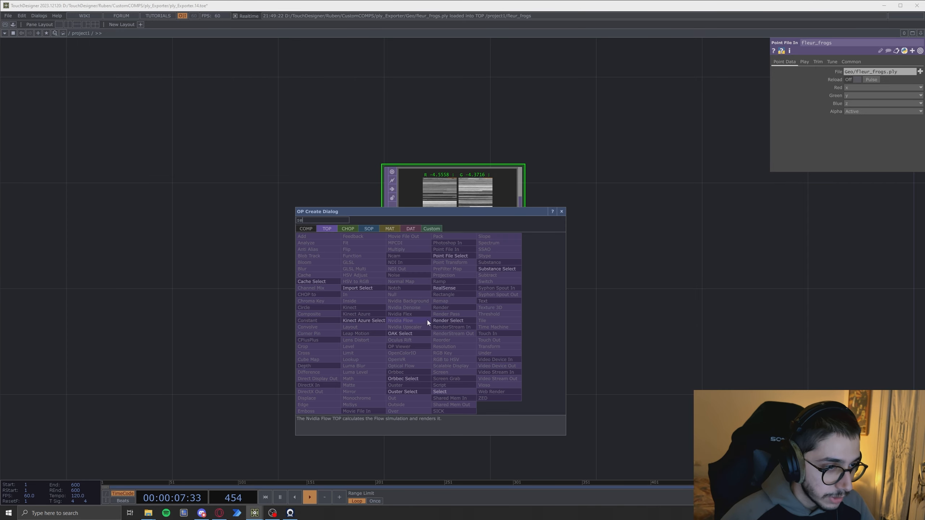
pyautogui.click(452, 257)
pyautogui.click(453, 288)
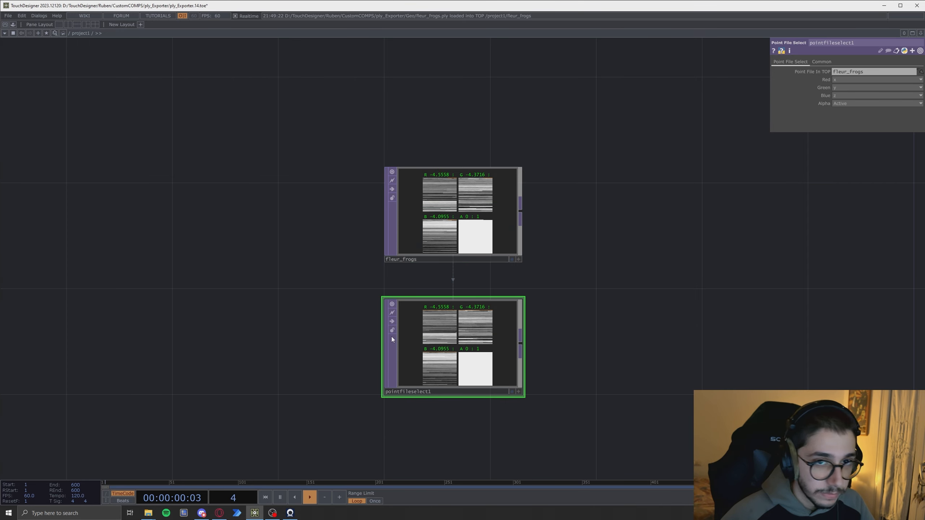
# - Map the Point File Select's Red, Green, Blue and Alpha to the red, green, blue and alpha channels
pyautogui.click(835, 81)
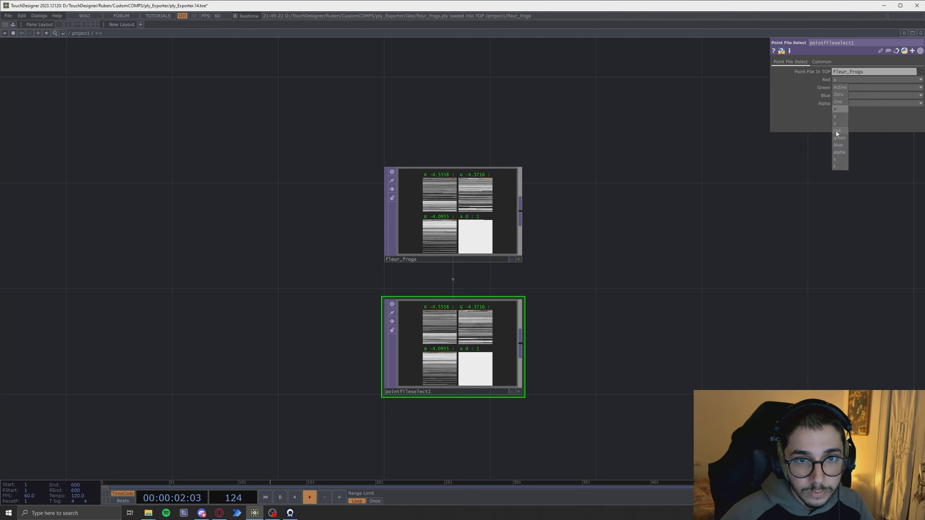
pyautogui.click(836, 130)
pyautogui.click(837, 88)
pyautogui.click(839, 145)
pyautogui.click(840, 104)
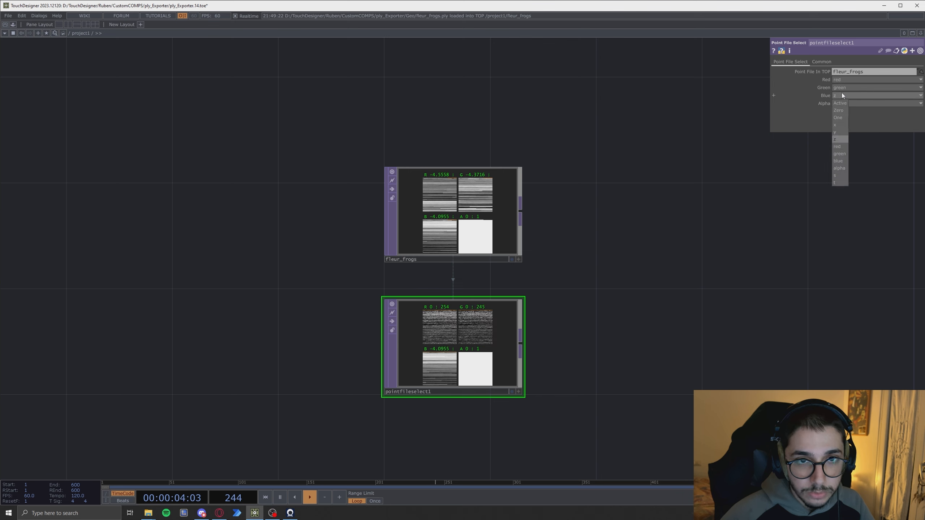
pyautogui.click(837, 161)
pyautogui.click(838, 104)
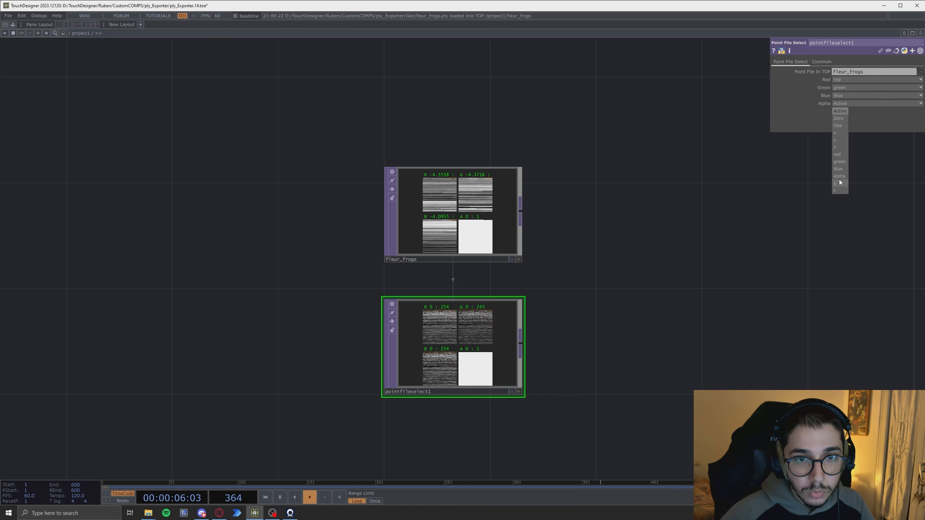
pyautogui.click(839, 176)
# - Append a Null TOP after fleur_frogs and another Null TOP after pointfileselect1
pyautogui.moveTo(581, 307); pyautogui.dragTo(487, 330)
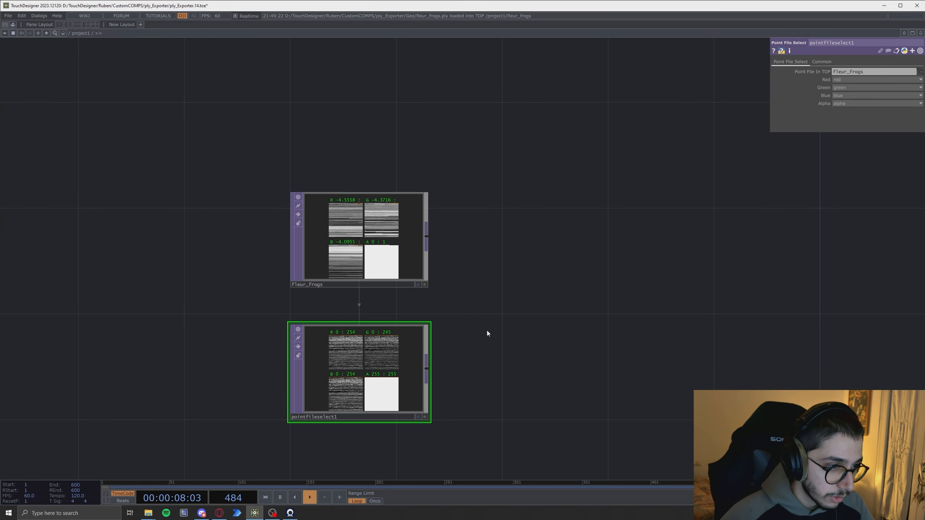
pyautogui.scroll(-5, 487, 331)
pyautogui.moveTo(594, 348); pyautogui.dragTo(544, 359)
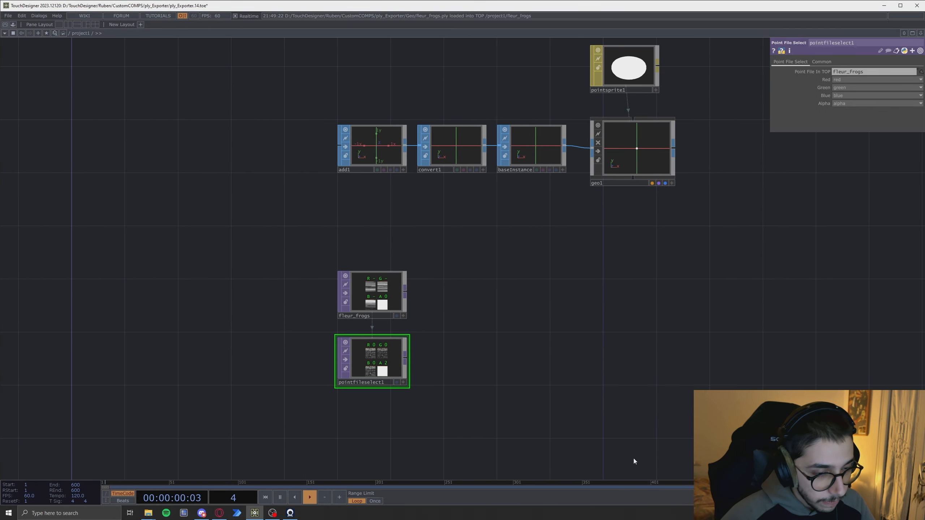
pyautogui.click(391, 295)
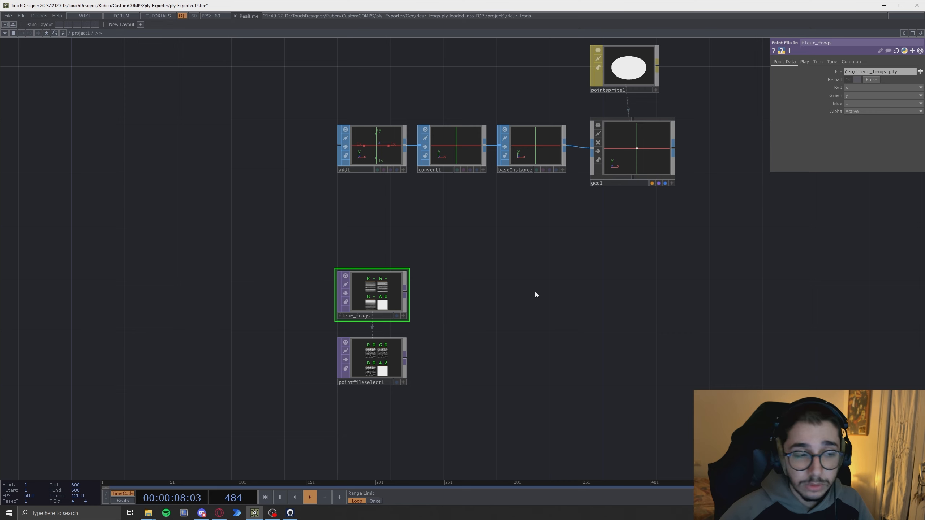
pyautogui.hotkey('alt', 'n')
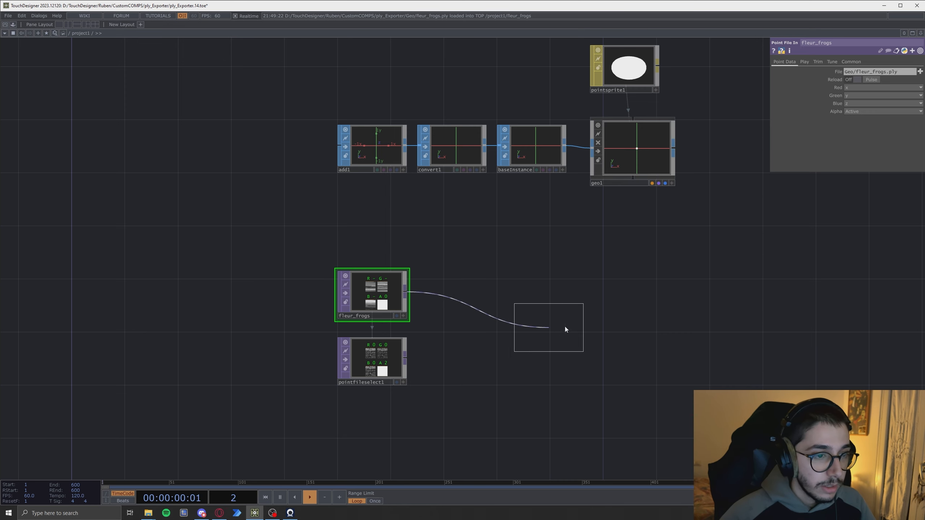
pyautogui.click(626, 295)
pyautogui.click(370, 365)
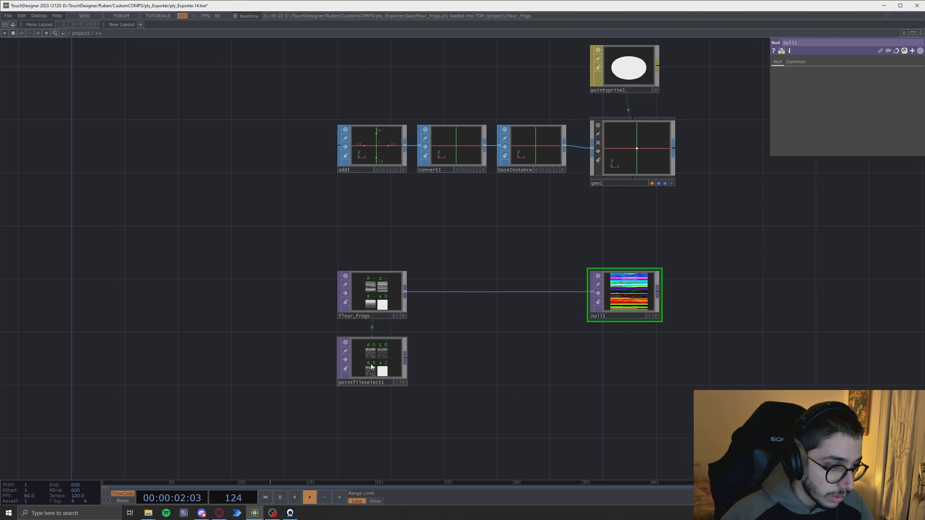
pyautogui.hotkey('alt', 'n')
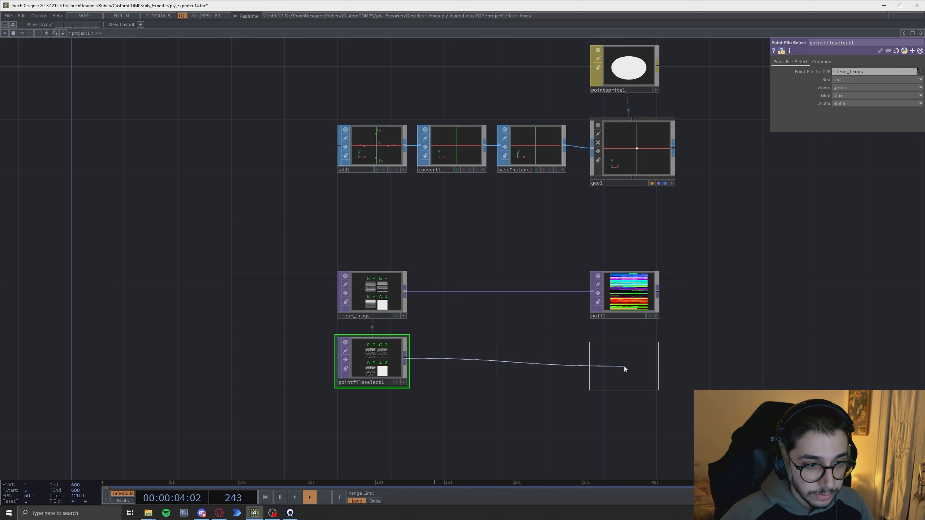
pyautogui.click(624, 365)
# - Rename the two Null TOPs pos and col
pyautogui.click(605, 305)
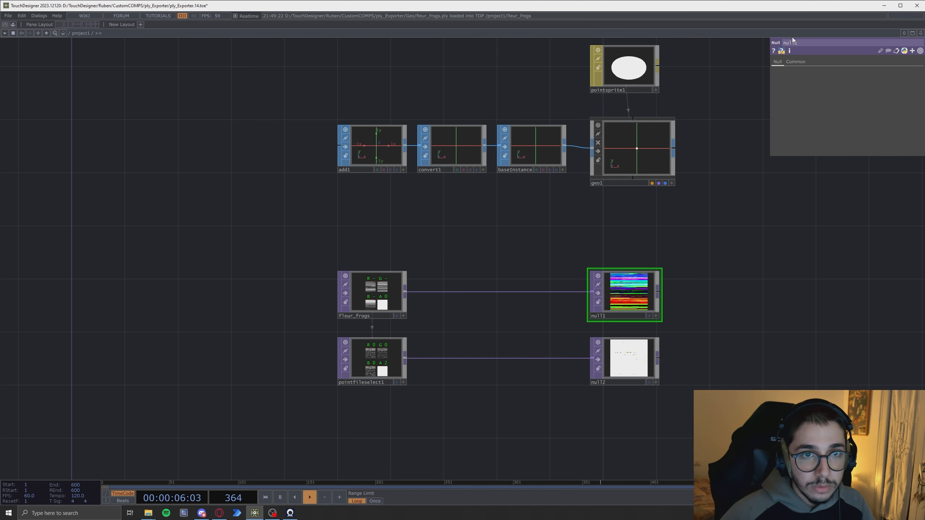
pyautogui.click(802, 43)
pyautogui.write('pos')
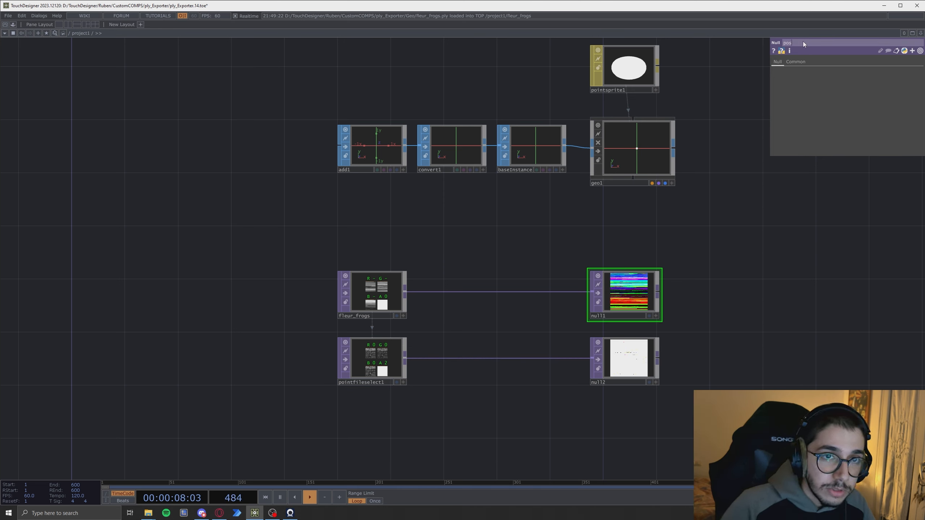
pyautogui.click(630, 361)
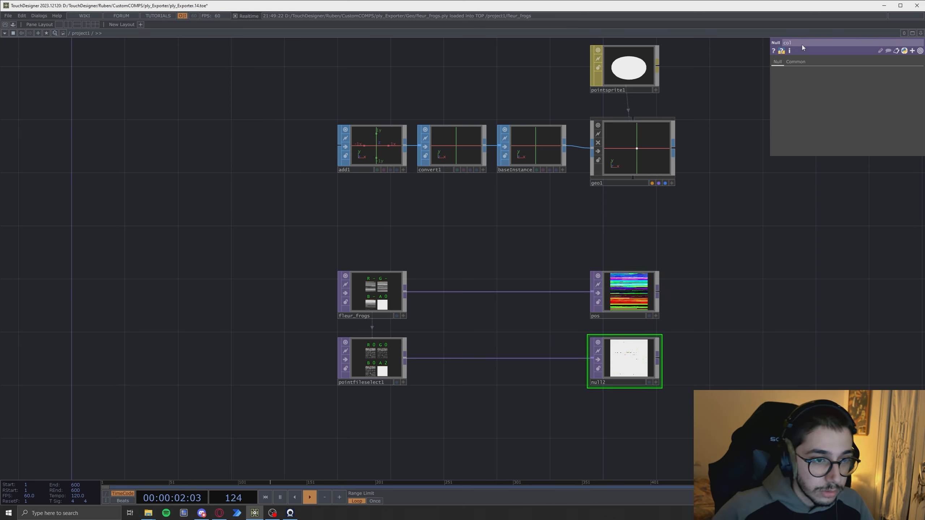
pyautogui.click(802, 43)
pyautogui.write('col')
pyautogui.press('Return')
# - Drop pos onto geo1 as its Translate OP and col onto geo1 as its Color OP
pyautogui.moveTo(629, 291); pyautogui.dragTo(619, 120)
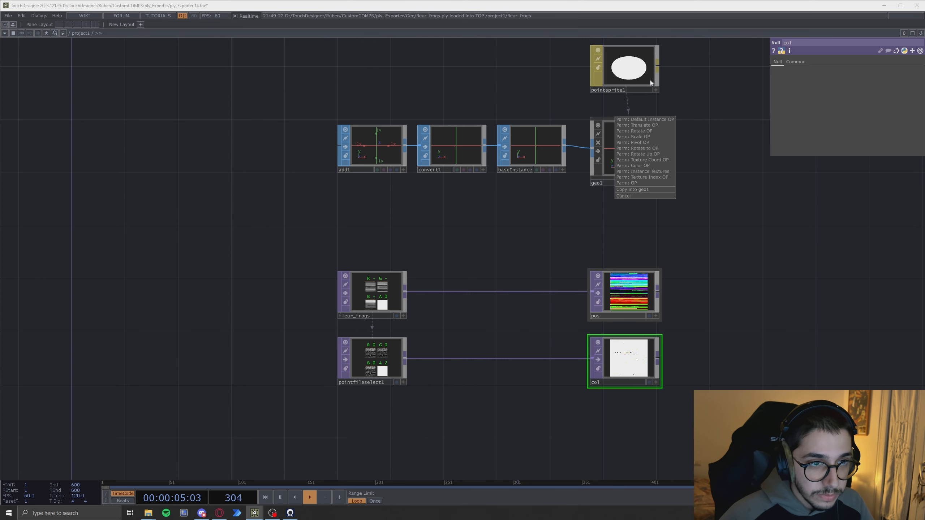
pyautogui.click(648, 125)
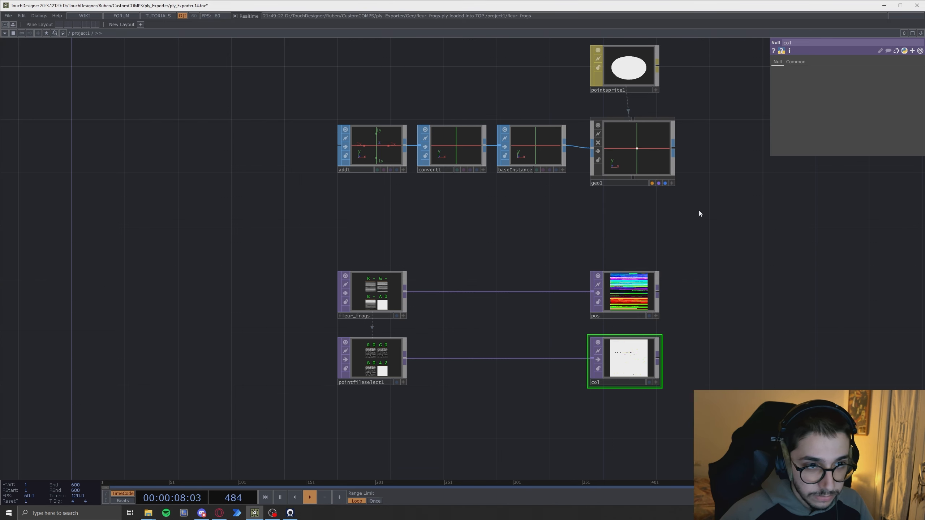
pyautogui.moveTo(639, 381); pyautogui.dragTo(630, 127)
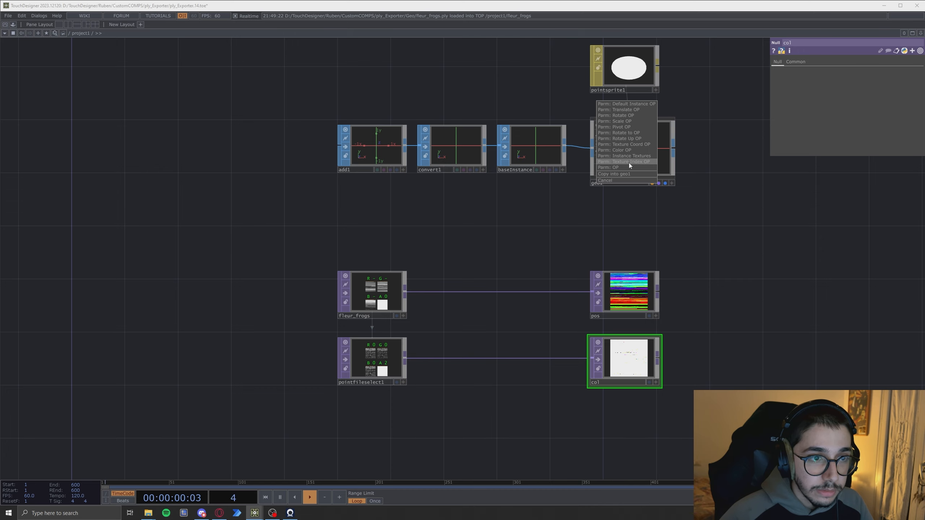
pyautogui.click(629, 149)
pyautogui.click(661, 167)
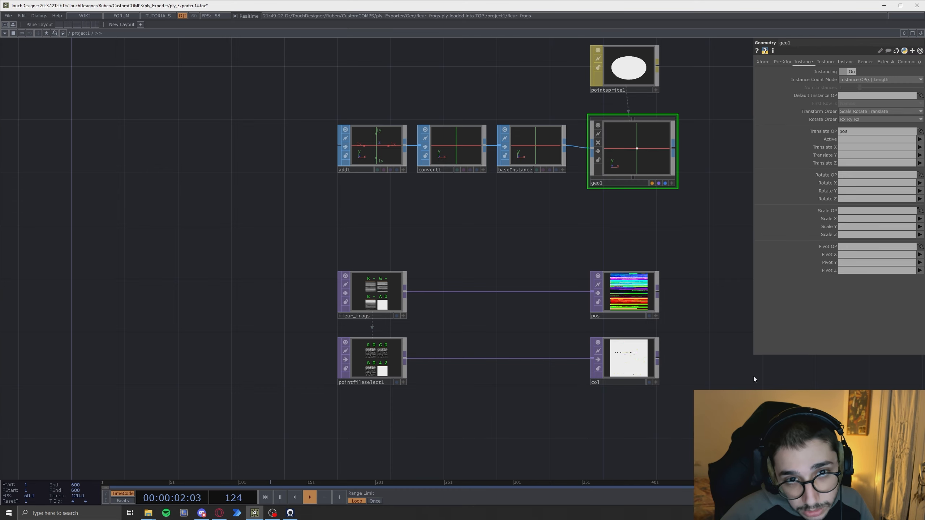
# - Set geo1's instance Active to a and Translate X, Y, Z to r, g, b
pyautogui.moveTo(696, 250); pyautogui.dragTo(661, 262)
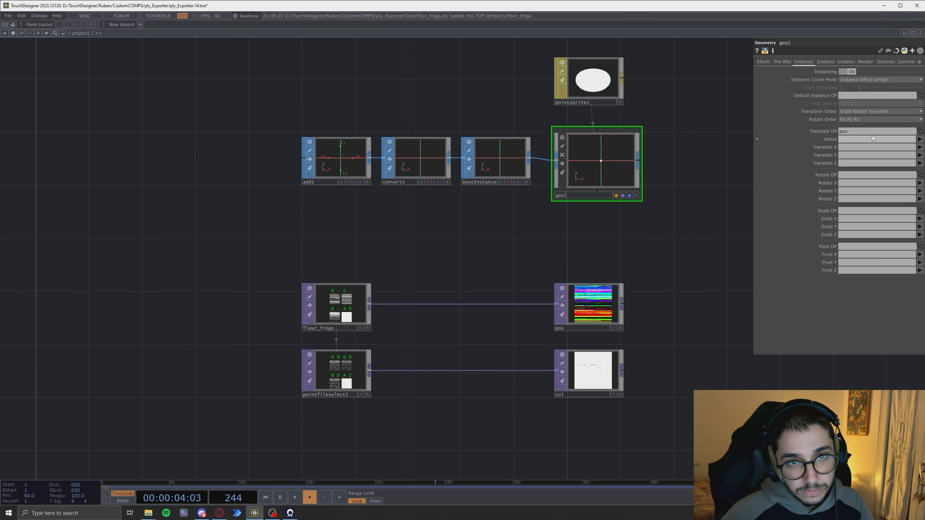
pyautogui.click(843, 139)
pyautogui.write('a')
pyautogui.click(845, 148)
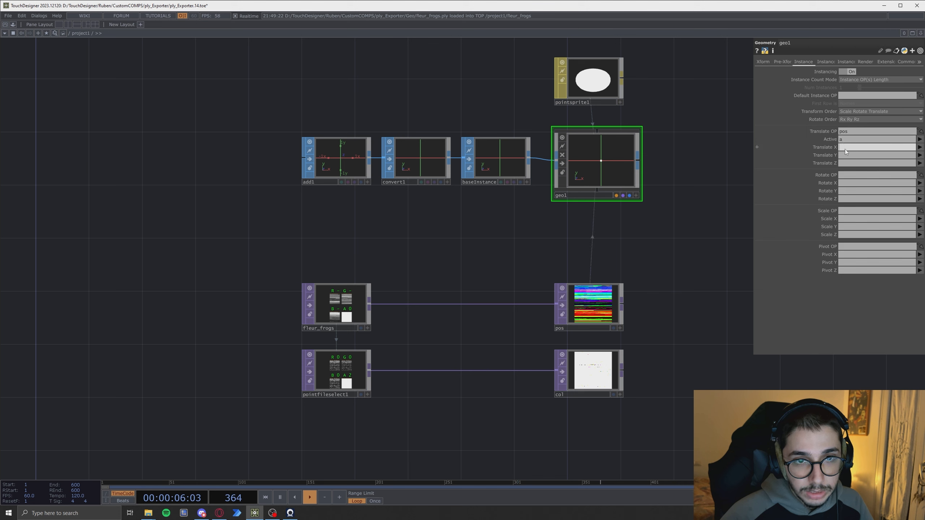
pyautogui.write('r')
pyautogui.press('Tab')
pyautogui.write('g')
pyautogui.press('Tab')
pyautogui.write('b')
pyautogui.press('Return')
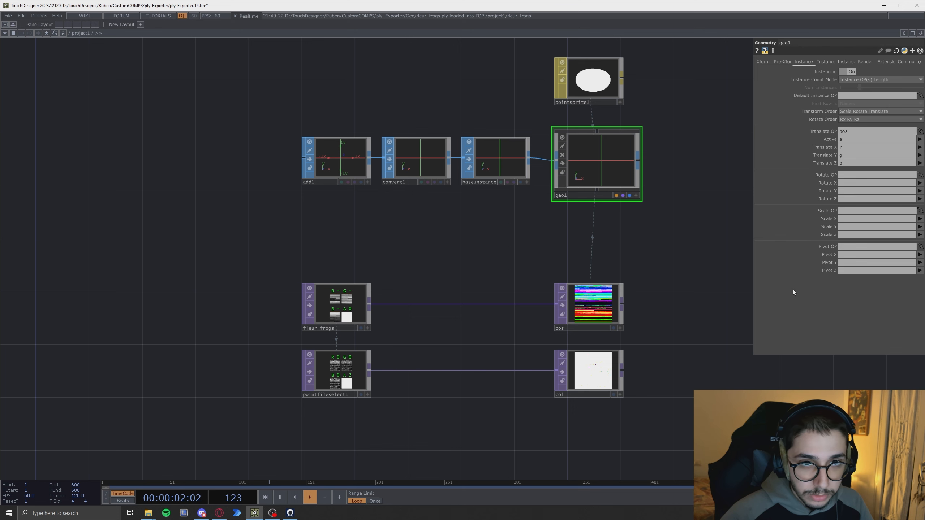
# - Set geo1's instance Color R, G, B, A channels to r, g, b, a
pyautogui.click(823, 61)
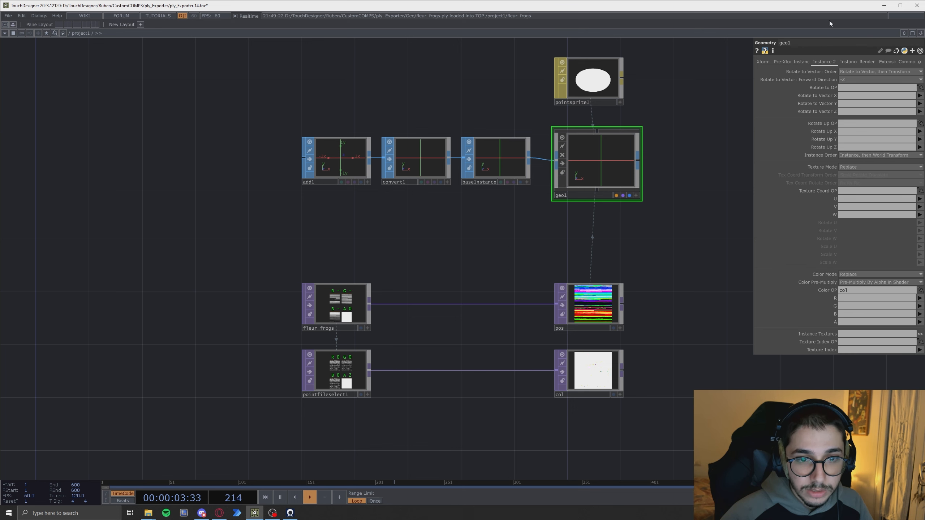
pyautogui.click(845, 300)
pyautogui.write('r')
pyautogui.click(842, 305)
pyautogui.write('g')
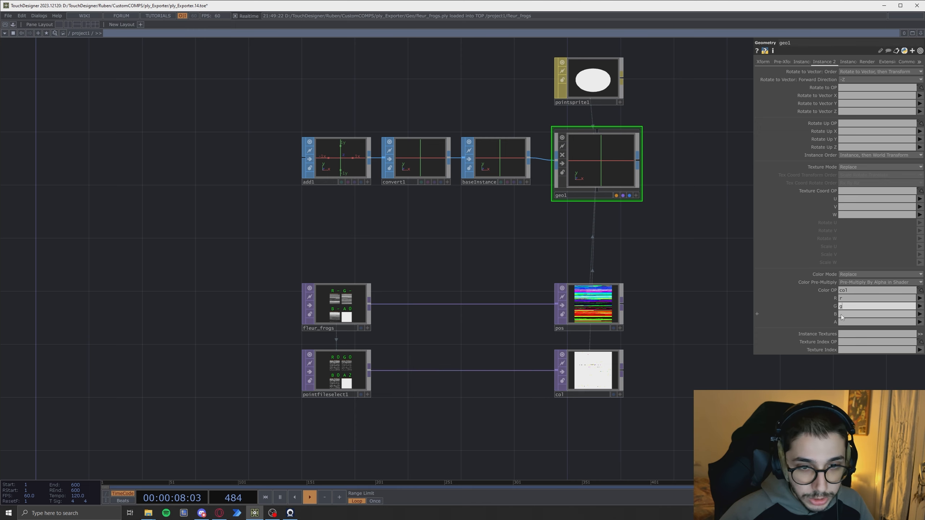
pyautogui.click(841, 314)
pyautogui.write('b')
pyautogui.click(844, 321)
pyautogui.write('a')
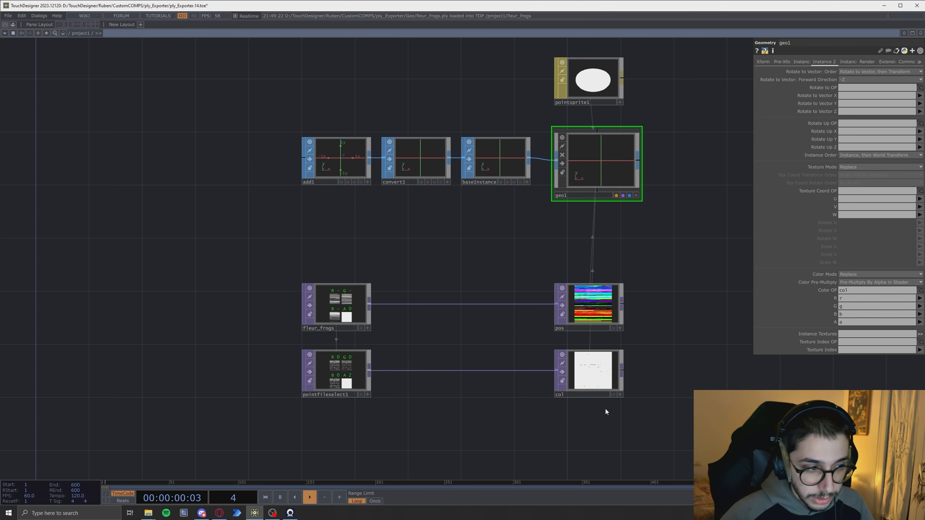
pyautogui.write('h')
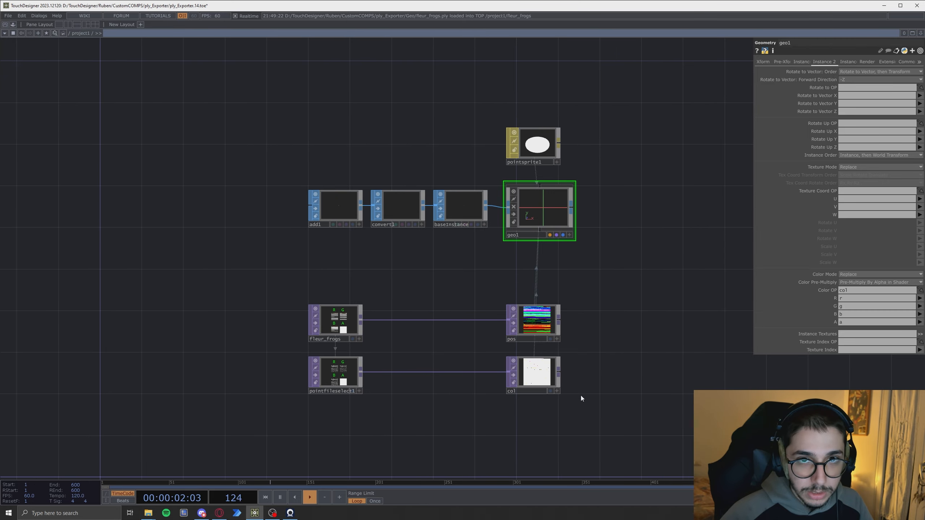
# - Split the workspace side by side and switch the new pane to a geometry viewer
pyautogui.moveTo(633, 303); pyautogui.dragTo(598, 301)
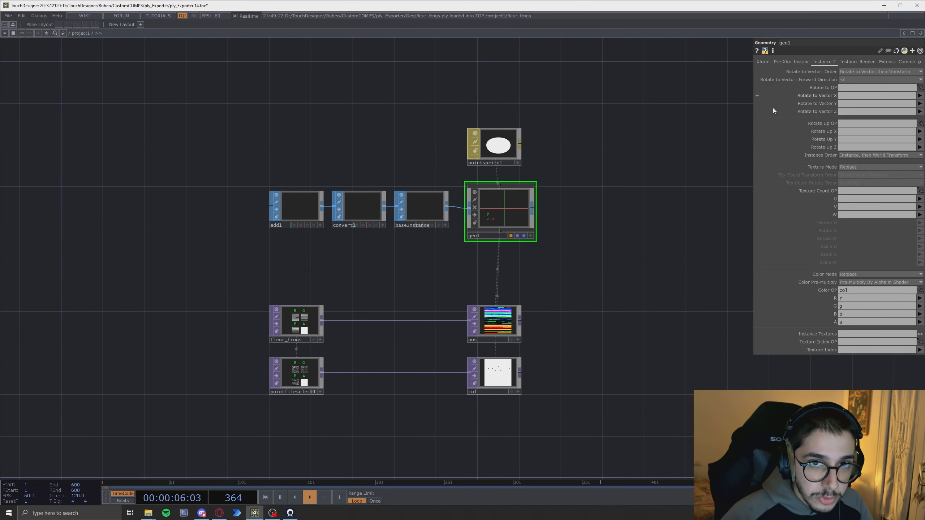
pyautogui.scroll(-2, 638, 312)
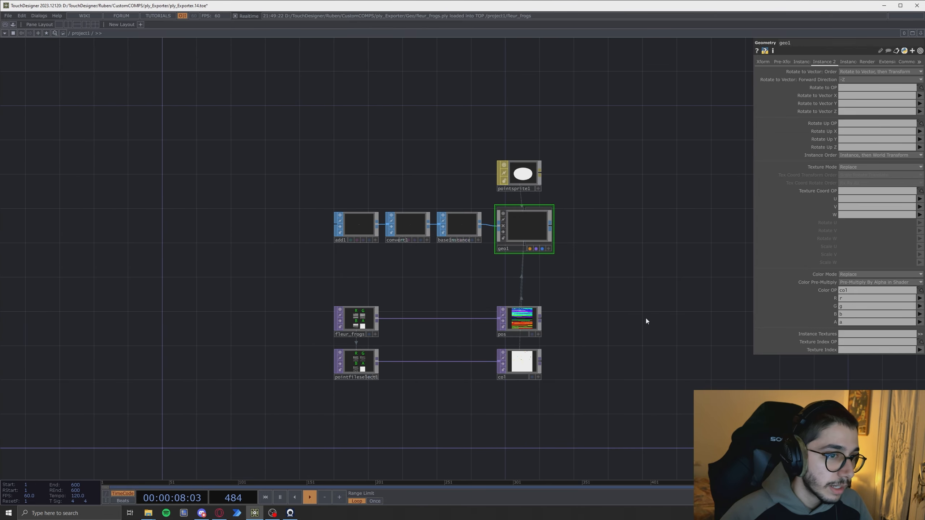
pyautogui.moveTo(645, 319); pyautogui.dragTo(591, 281)
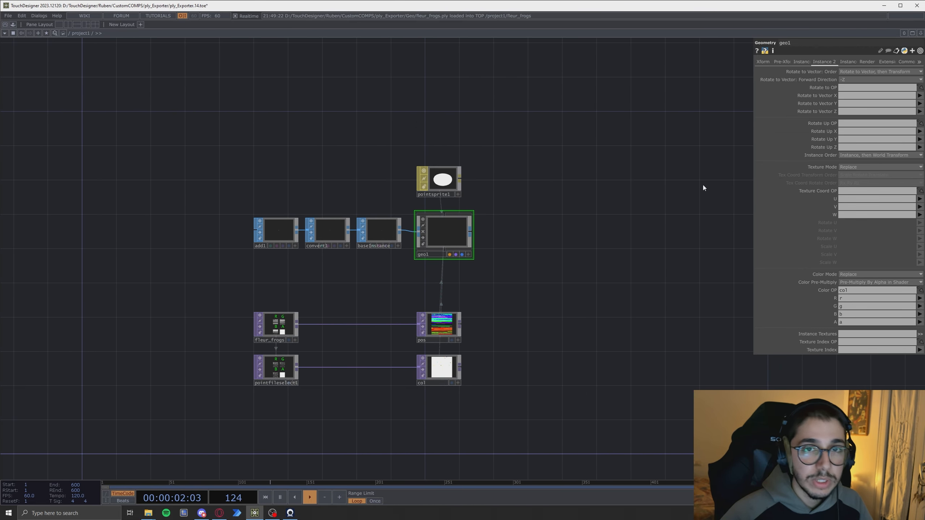
pyautogui.click(921, 33)
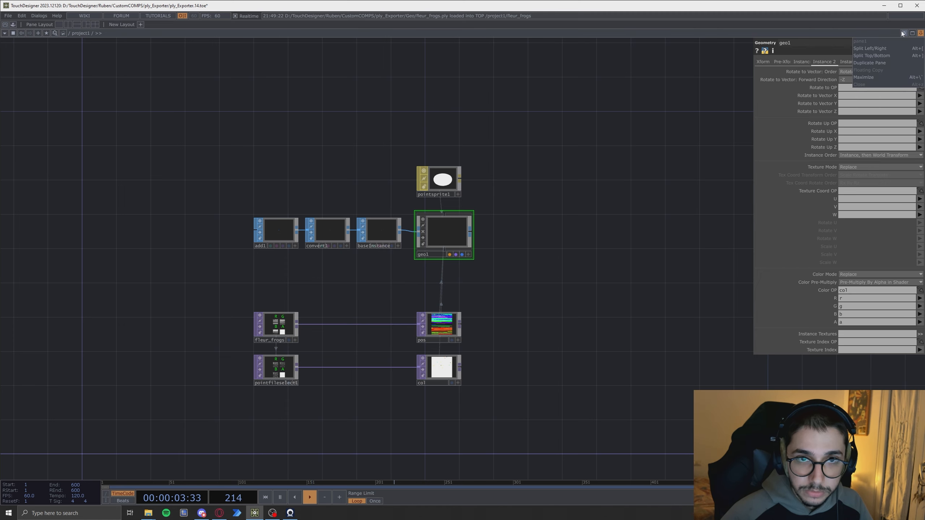
pyautogui.click(870, 48)
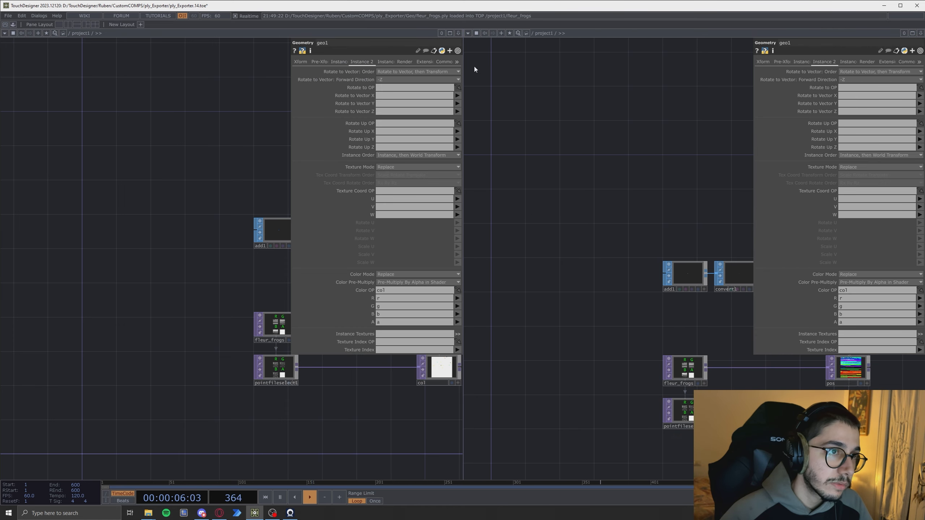
pyautogui.click(468, 33)
pyautogui.click(487, 55)
pyautogui.moveTo(641, 270); pyautogui.dragTo(714, 320)
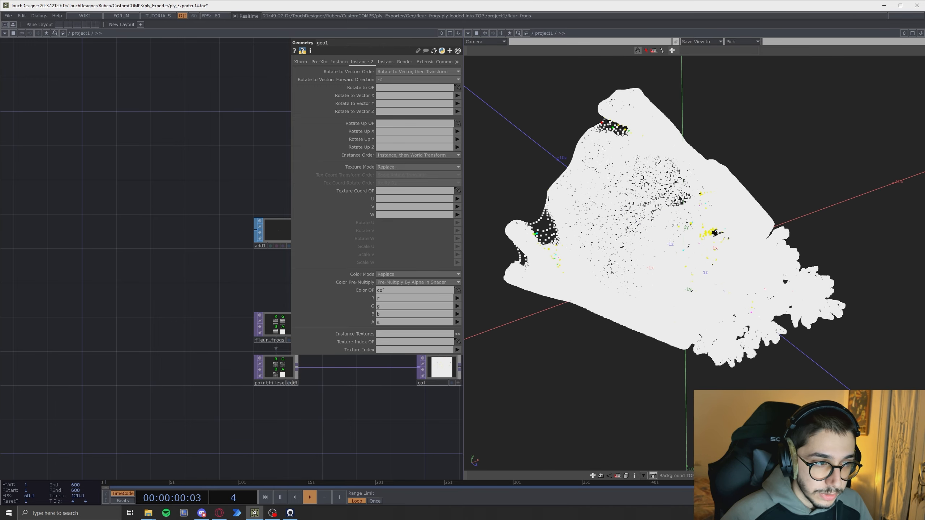
pyautogui.moveTo(714, 321); pyautogui.dragTo(738, 329, button='right')
pyautogui.moveTo(343, 403); pyautogui.dragTo(172, 390)
pyautogui.moveTo(705, 314); pyautogui.dragTo(795, 258)
pyautogui.moveTo(826, 302); pyautogui.dragTo(727, 303)
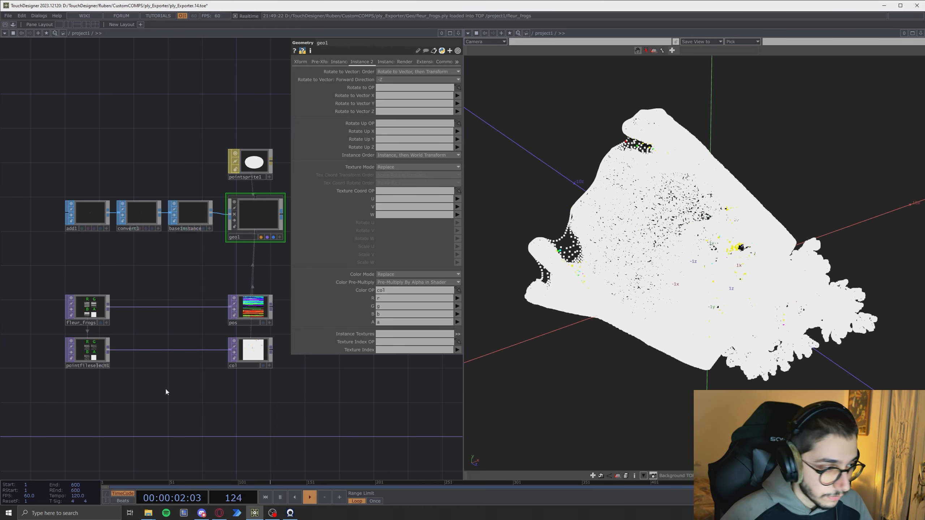
pyautogui.moveTo(125, 406)
pyautogui.mouseDown()
pyautogui.moveTo(142, 404)
pyautogui.moveTo(116, 413)
pyautogui.mouseUp()
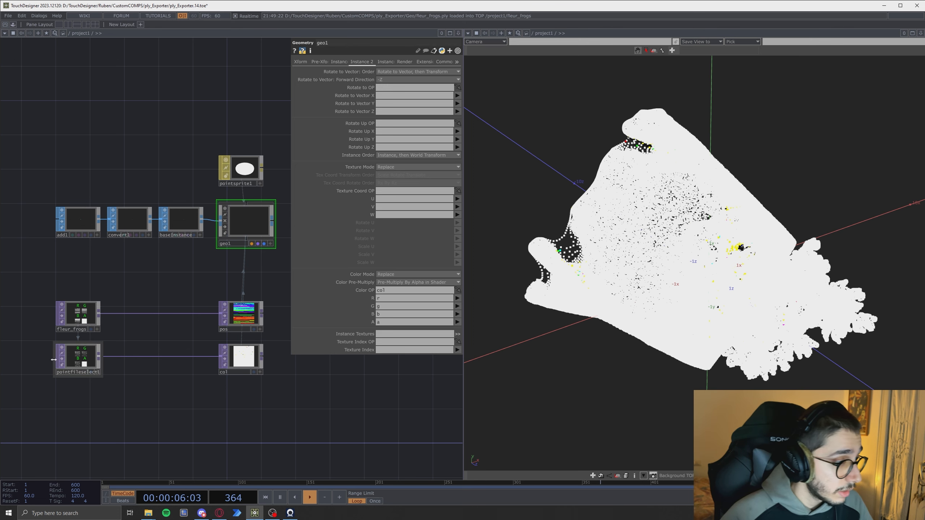
# - Remap the fleur_frogs point file's Green channel to z and Blue channel to y to stand the cloud upright
pyautogui.scroll(2, 79, 320)
pyautogui.click(85, 316)
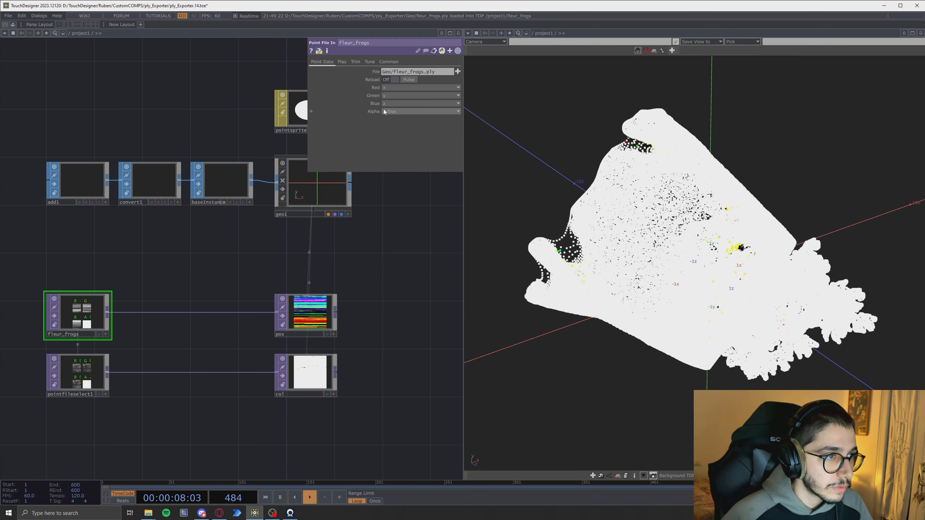
pyautogui.click(393, 96)
pyautogui.click(388, 139)
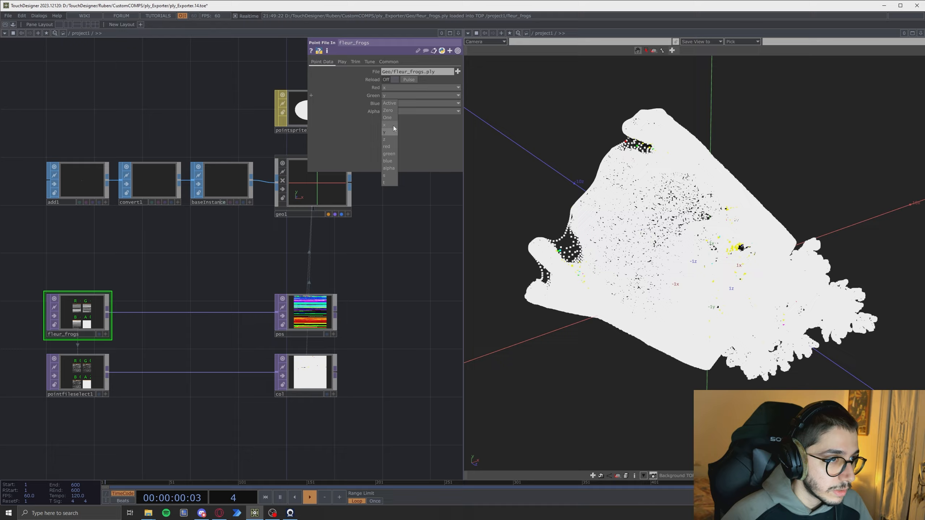
pyautogui.click(390, 103)
pyautogui.click(385, 140)
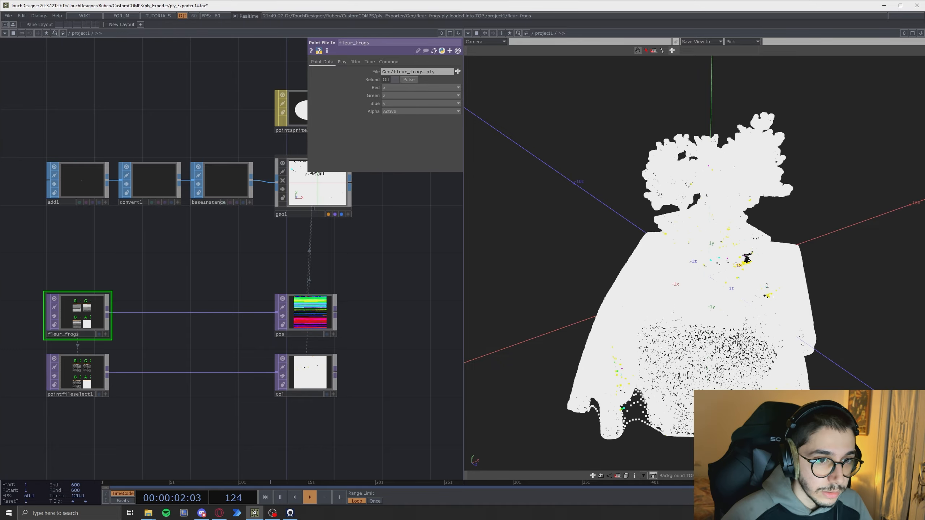
# - Add the ply_Exporter component from the Palette's Ruben components into the network below the instancing nodes
pyautogui.moveTo(695, 263); pyautogui.dragTo(597, 263)
pyautogui.scroll(-5, 198, 288)
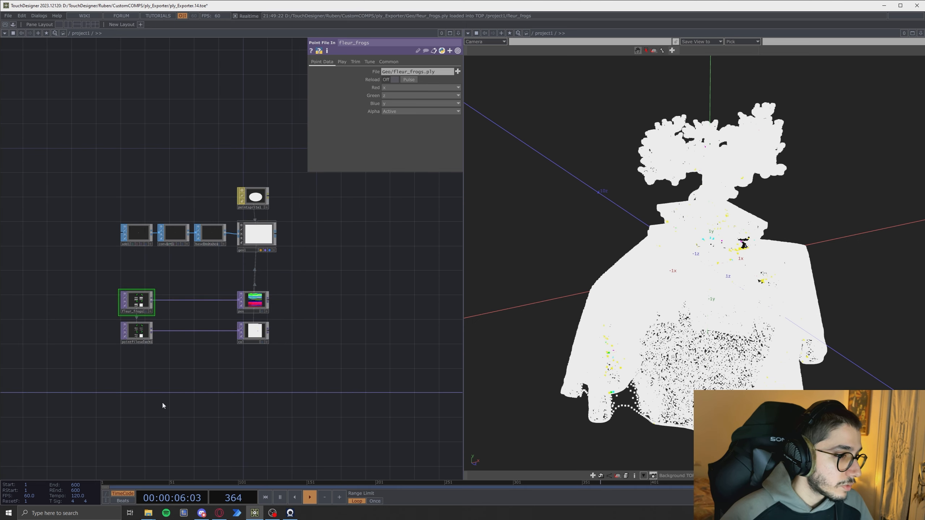
pyautogui.moveTo(161, 402); pyautogui.dragTo(233, 394)
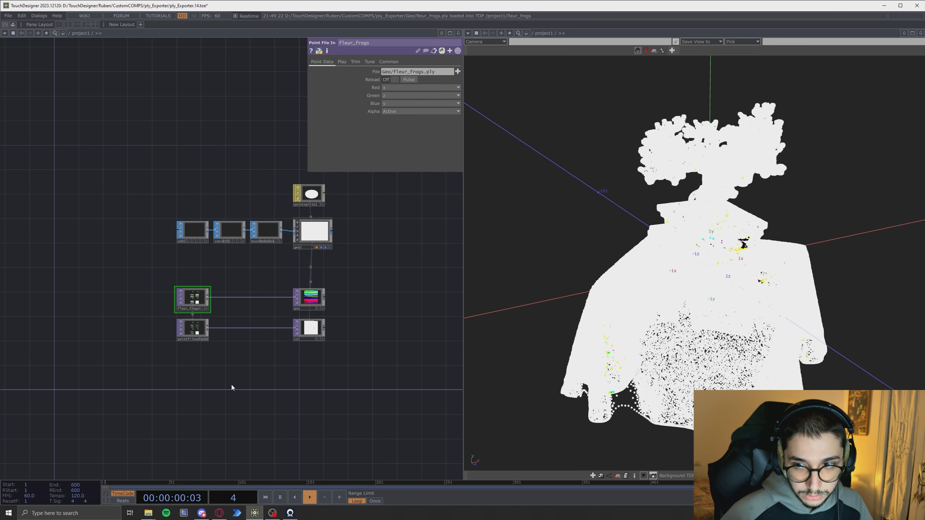
pyautogui.moveTo(623, 334)
pyautogui.mouseDown()
pyautogui.moveTo(697, 337)
pyautogui.moveTo(639, 336)
pyautogui.mouseUp()
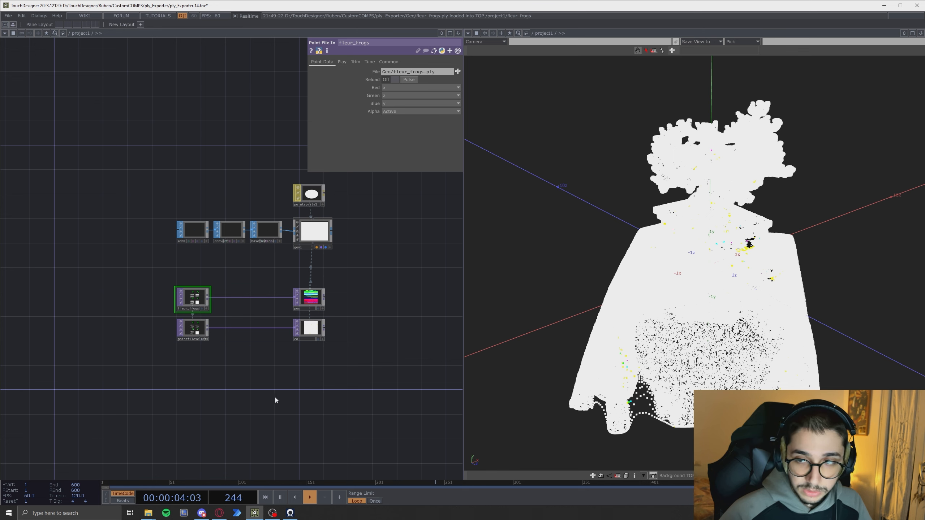
pyautogui.moveTo(273, 389); pyautogui.dragTo(305, 388, button='middle')
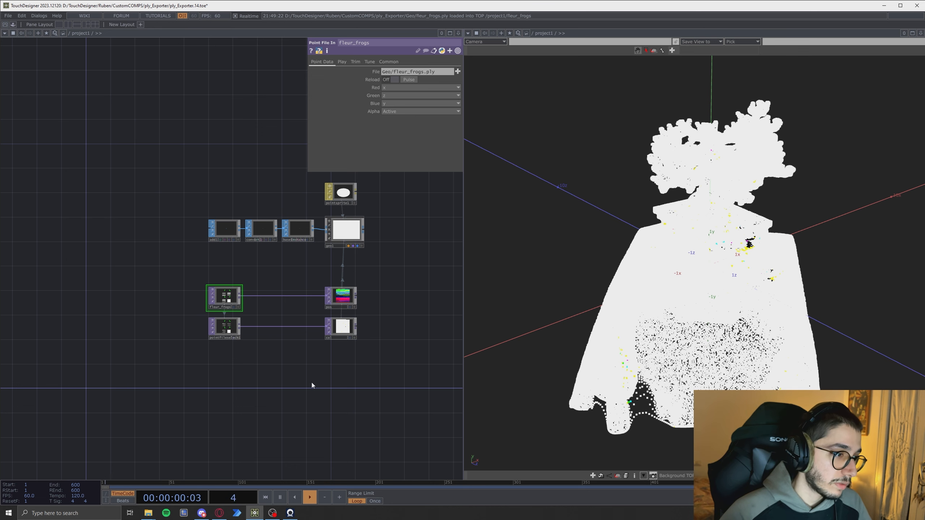
pyautogui.click(13, 25)
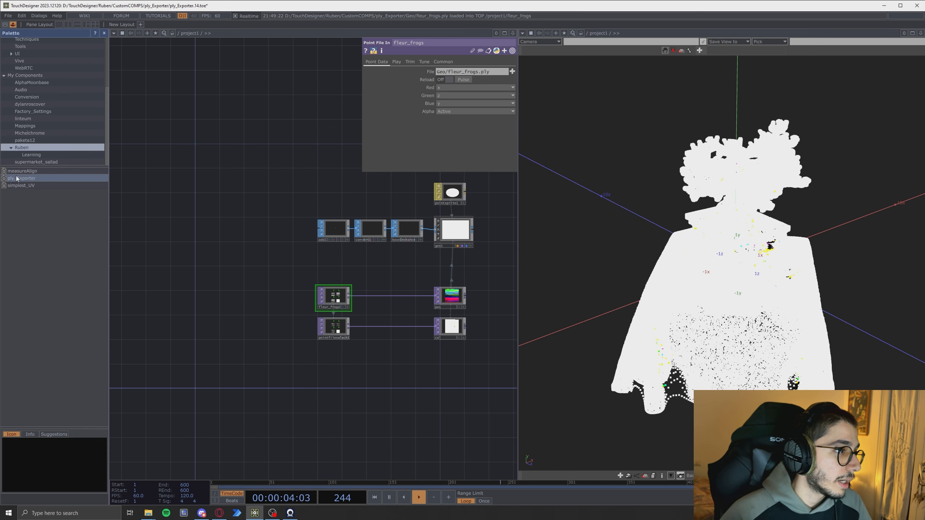
pyautogui.moveTo(15, 179); pyautogui.dragTo(330, 392)
pyautogui.click(105, 33)
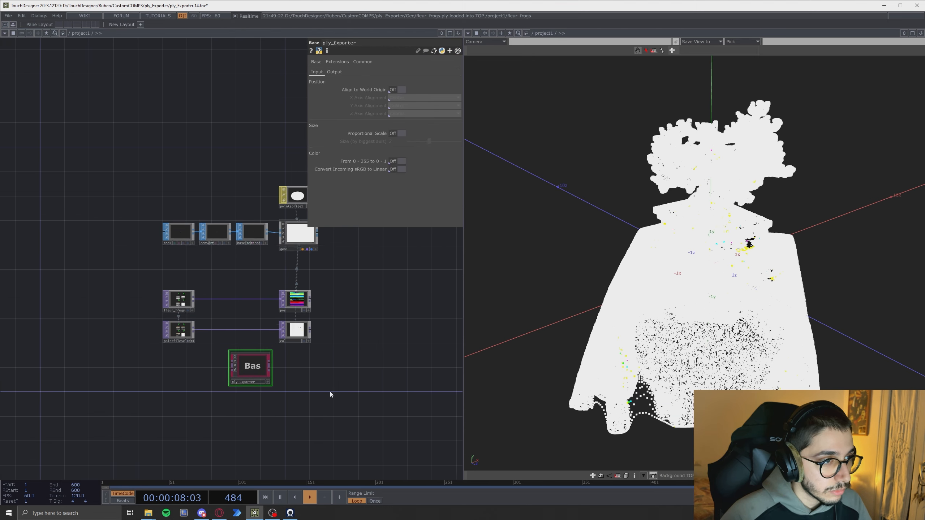
pyautogui.scroll(2, 295, 387)
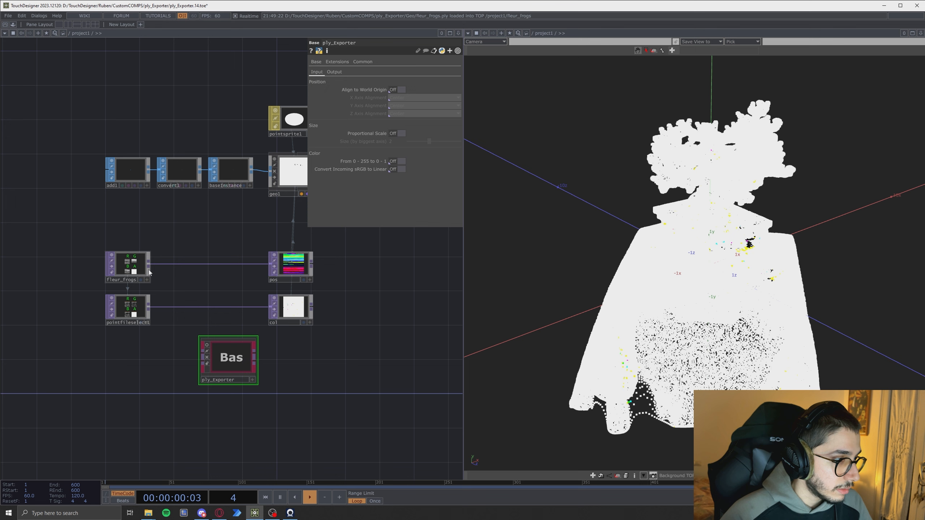
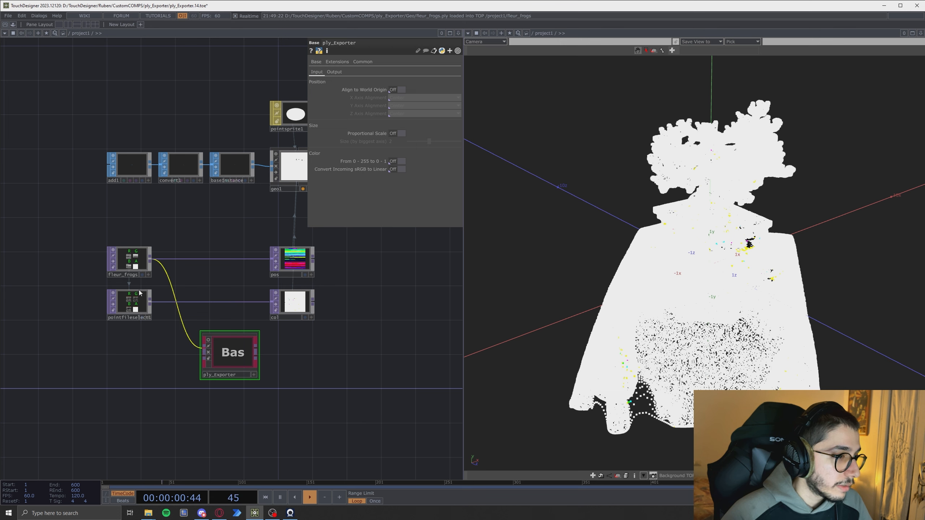
# - Insert ply_Exporter between the point file nodes and the pos and col TOPs, wiring its inputs and outputs
pyautogui.click(150, 303)
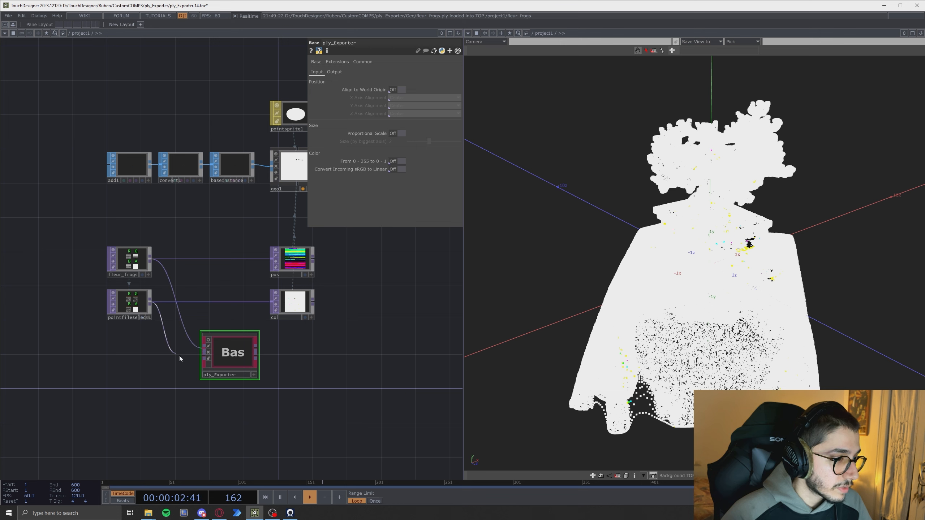
pyautogui.click(202, 355)
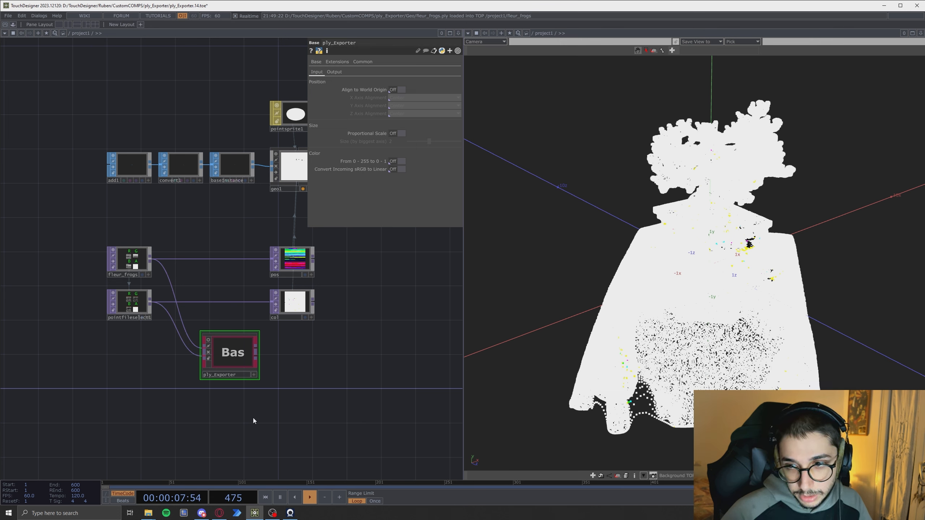
pyautogui.moveTo(223, 359); pyautogui.dragTo(246, 257)
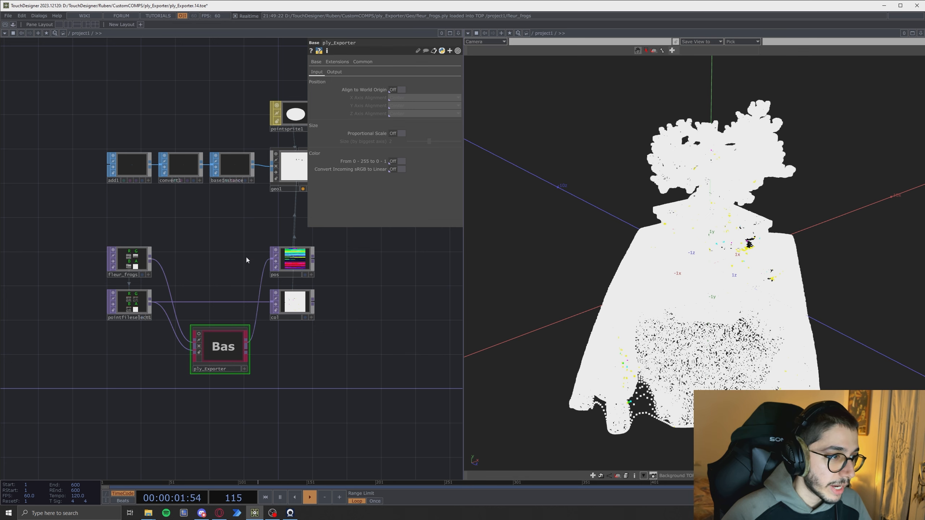
pyautogui.moveTo(247, 351); pyautogui.dragTo(211, 289)
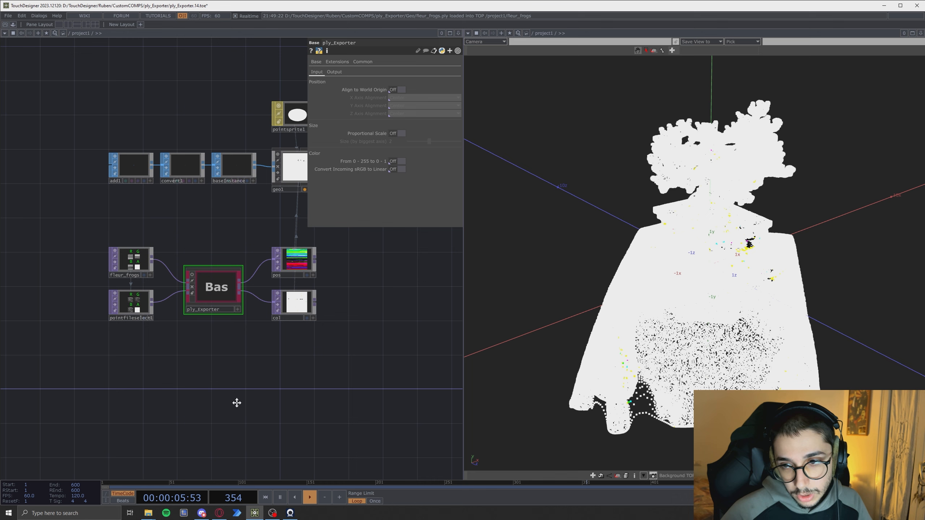
pyautogui.moveTo(235, 402); pyautogui.dragTo(261, 408)
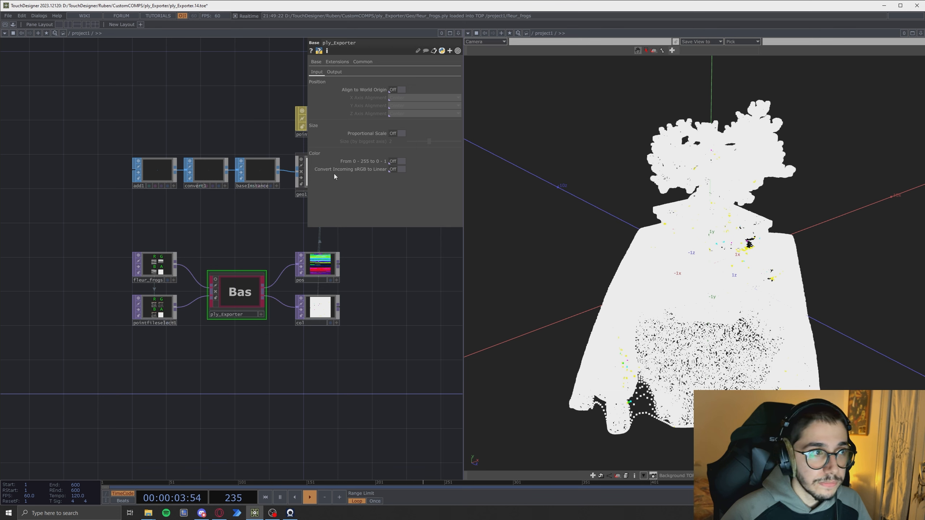
# - Examine the ply_Exporter's Output parameters, including its file path and file name, then return to its Input parameters
pyautogui.click(334, 72)
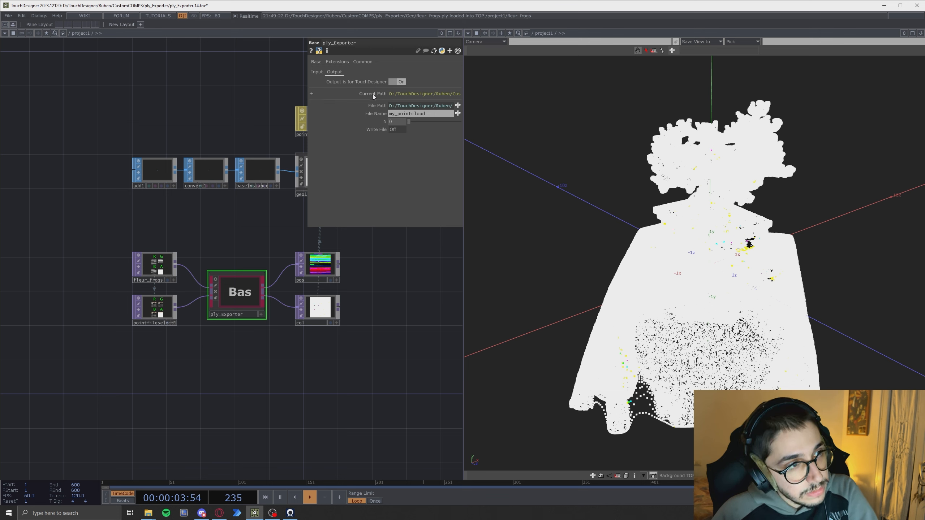
pyautogui.moveTo(307, 95); pyautogui.dragTo(148, 104)
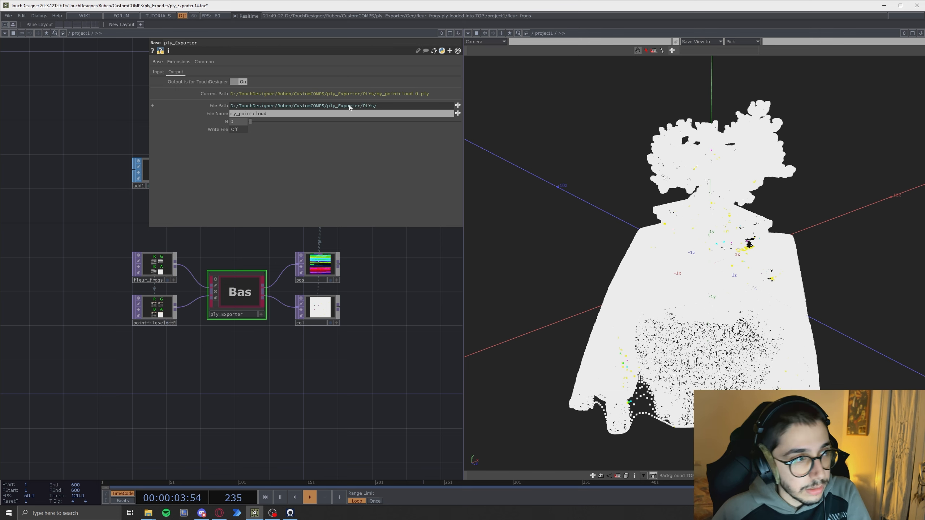
pyautogui.moveTo(149, 105); pyautogui.dragTo(325, 125)
pyautogui.moveTo(222, 104); pyautogui.dragTo(148, 143)
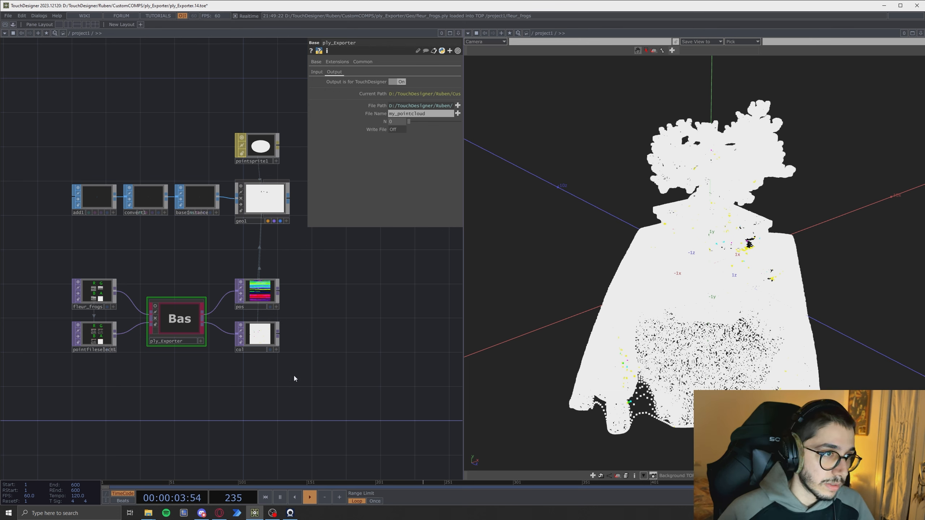
pyautogui.click(317, 72)
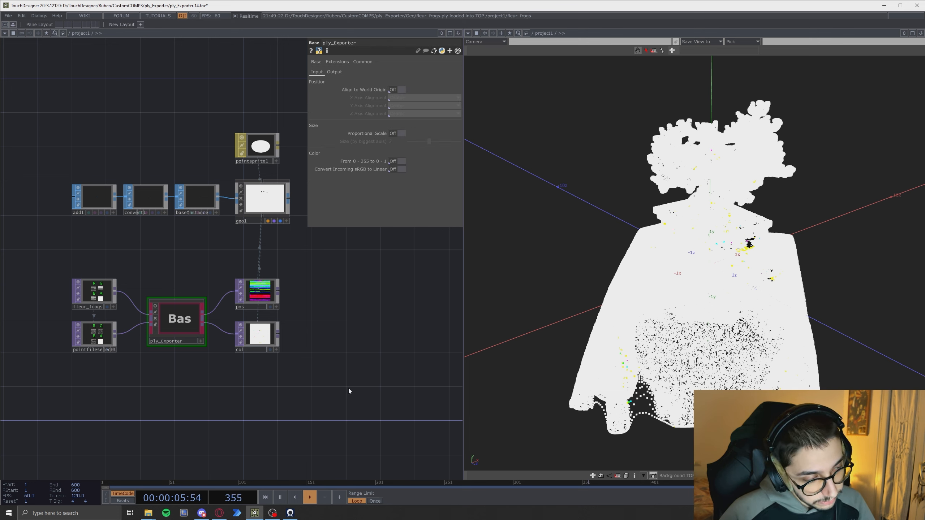
# - Turn on Align to World Origin for the ply_Exporter and check the cloud in the viewer
pyautogui.moveTo(245, 434); pyautogui.dragTo(285, 446)
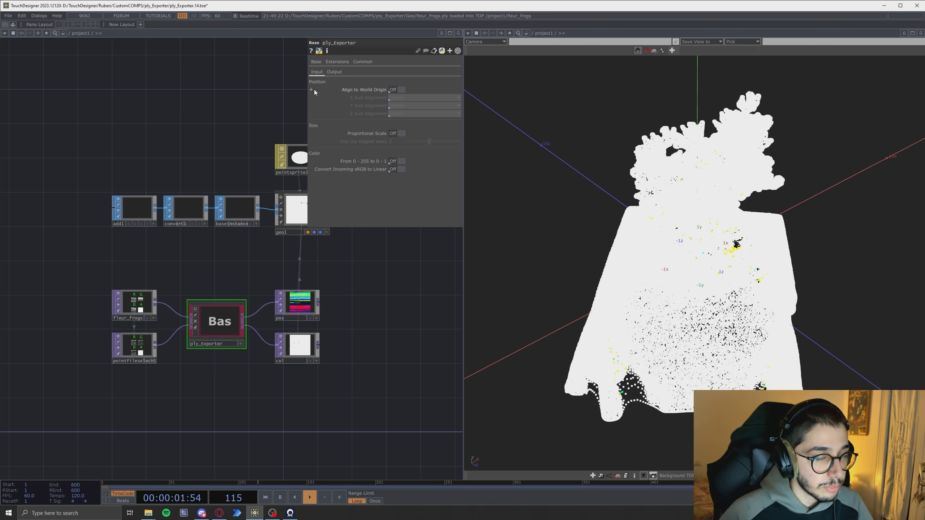
pyautogui.moveTo(321, 92)
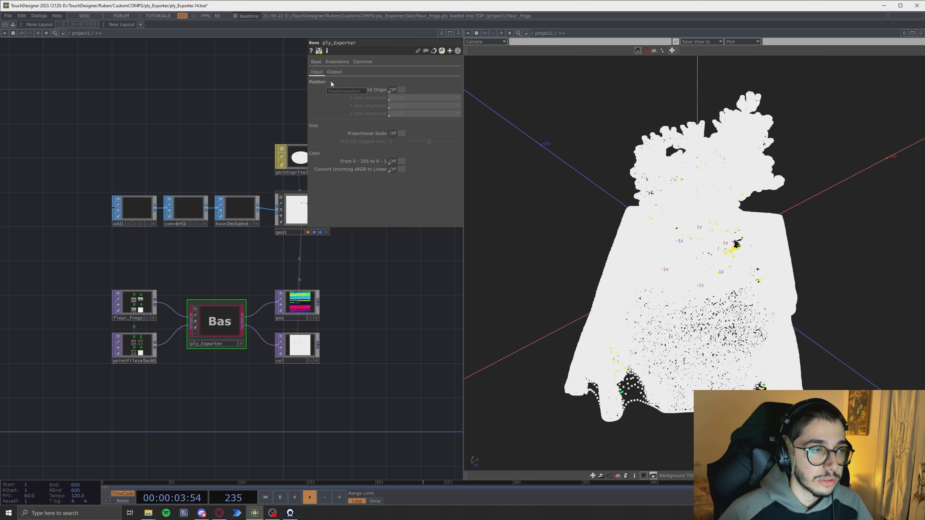
pyautogui.click(396, 90)
pyautogui.moveTo(740, 362); pyautogui.dragTo(741, 280)
pyautogui.moveTo(660, 235); pyautogui.dragTo(665, 291)
pyautogui.moveTo(664, 363)
pyautogui.mouseDown()
pyautogui.moveTo(683, 353)
pyautogui.moveTo(709, 364)
pyautogui.moveTo(593, 360)
pyautogui.moveTo(669, 359)
pyautogui.mouseUp()
pyautogui.moveTo(670, 360); pyautogui.dragTo(677, 355, button='right')
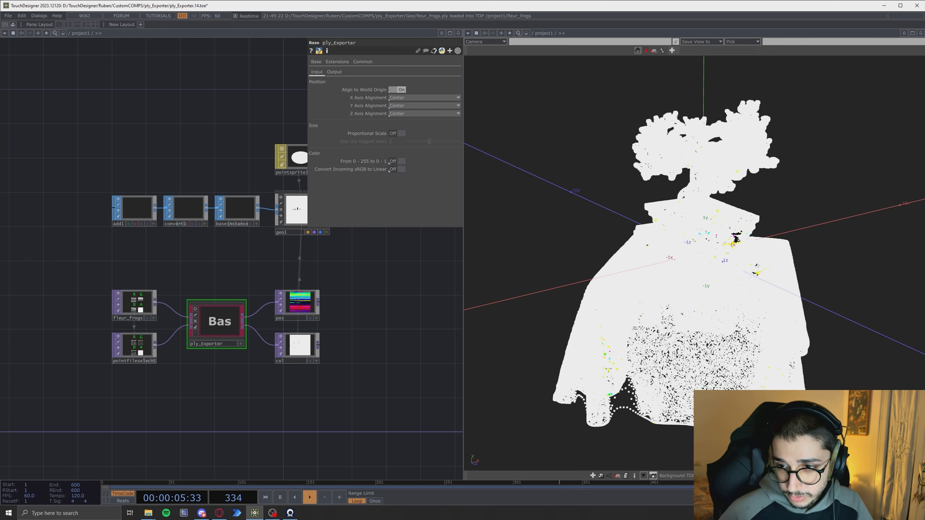
pyautogui.moveTo(676, 355); pyautogui.dragTo(684, 366)
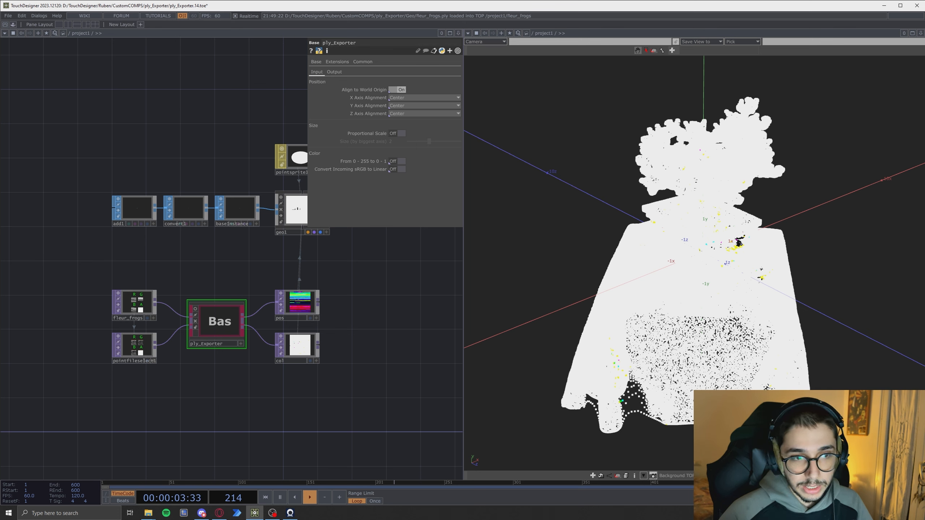
pyautogui.scroll(-5, 694, 218)
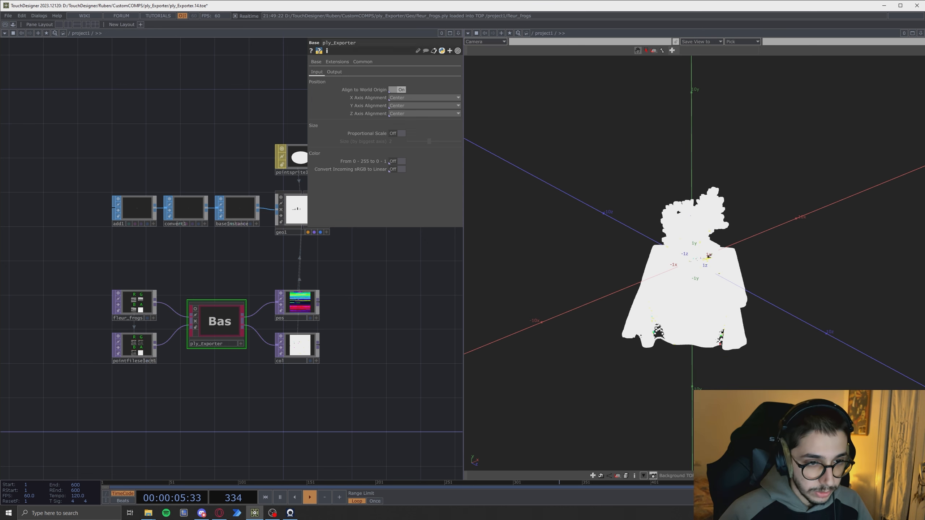
pyautogui.moveTo(732, 310); pyautogui.dragTo(715, 291)
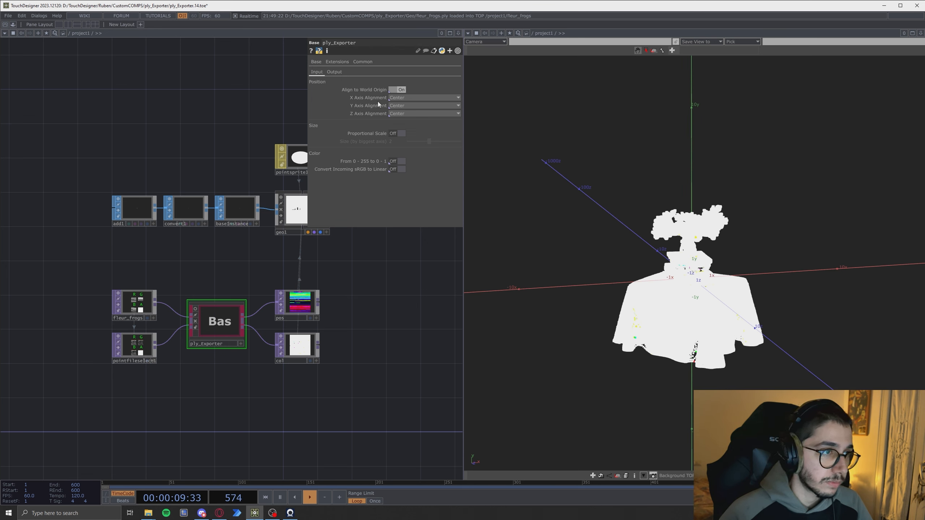
# - Try the X Axis Alignment options Right and Left, then set it back to Center
pyautogui.click(396, 98)
pyautogui.click(400, 109)
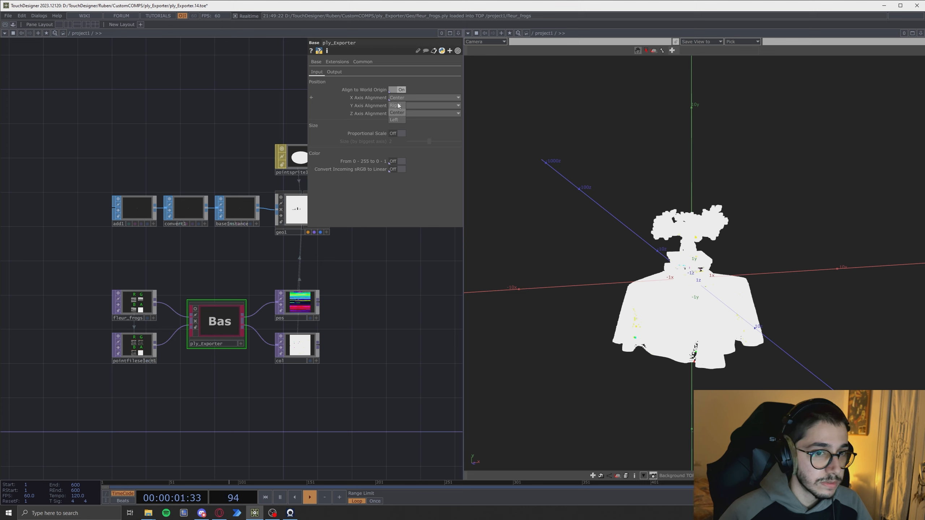
pyautogui.moveTo(697, 258); pyautogui.dragTo(609, 329)
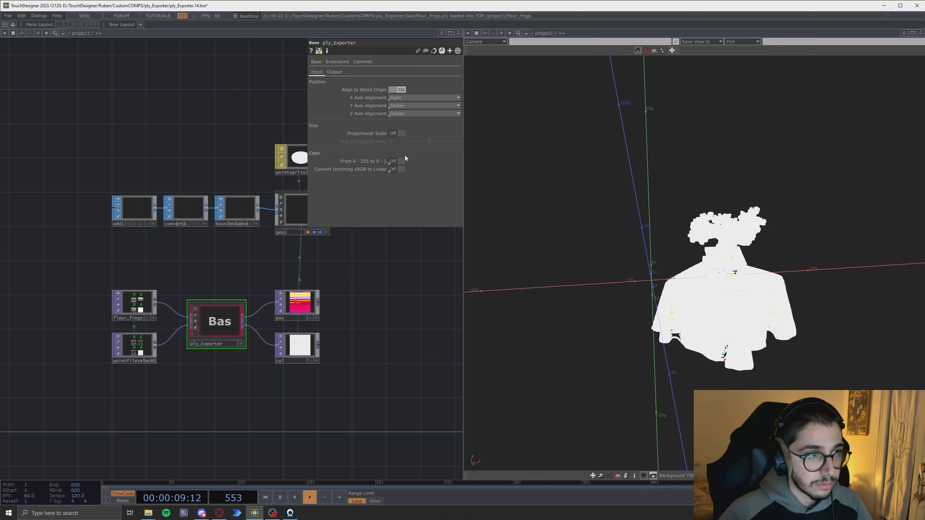
pyautogui.click(399, 99)
pyautogui.click(396, 120)
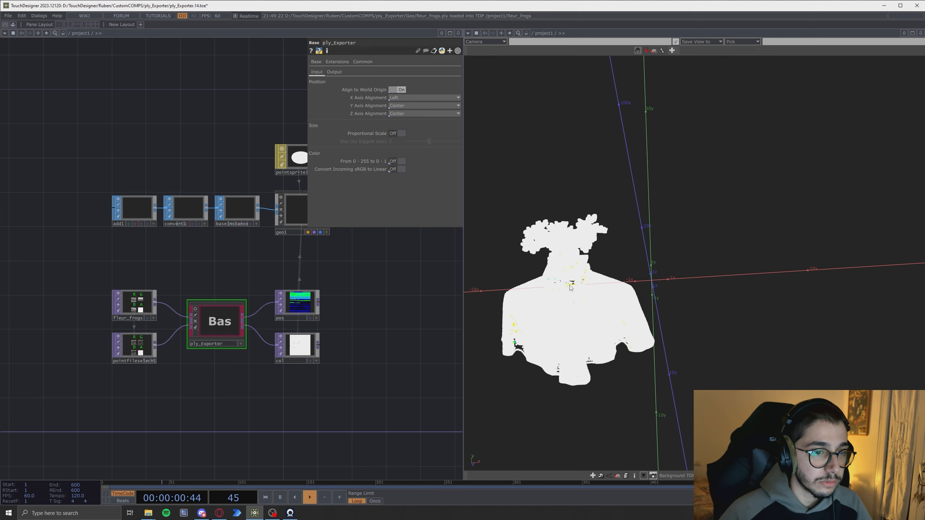
pyautogui.click(394, 98)
pyautogui.click(394, 112)
pyautogui.moveTo(696, 295); pyautogui.dragTo(691, 263)
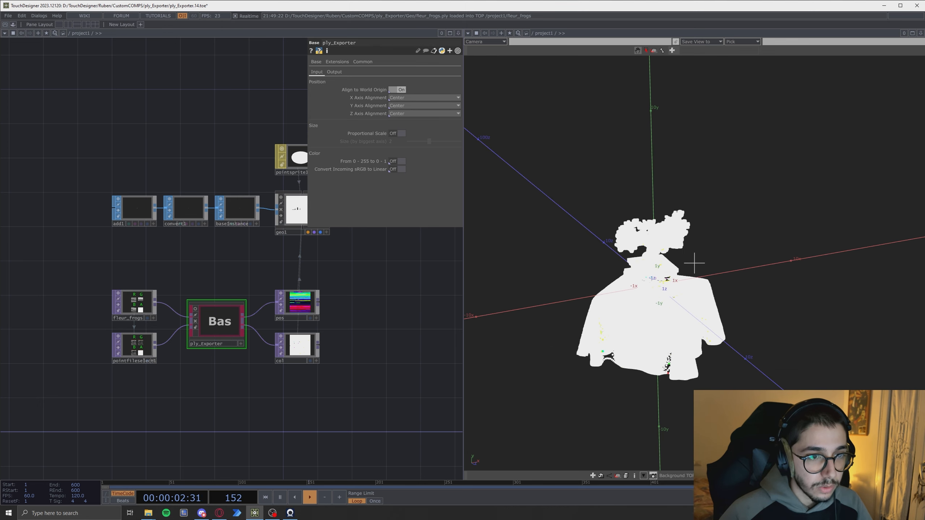
pyautogui.moveTo(600, 184); pyautogui.dragTo(621, 177)
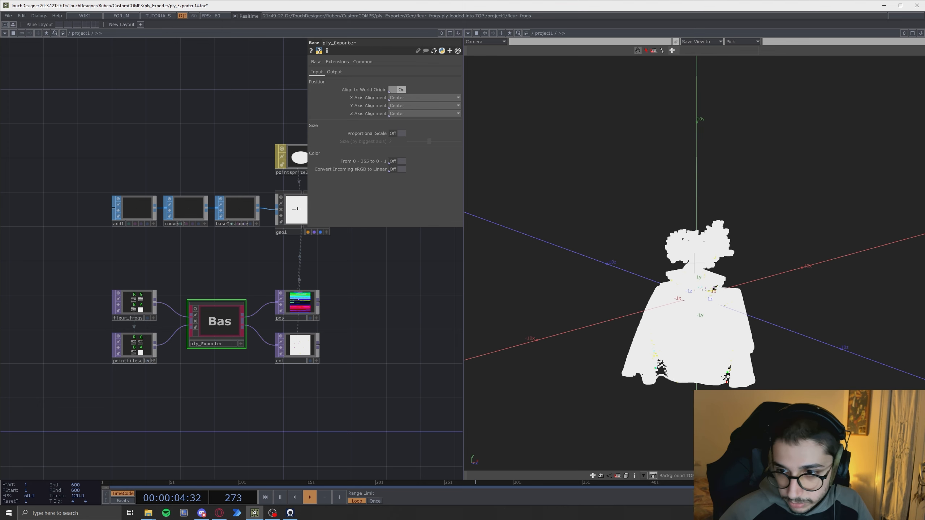
pyautogui.scroll(5, 712, 290)
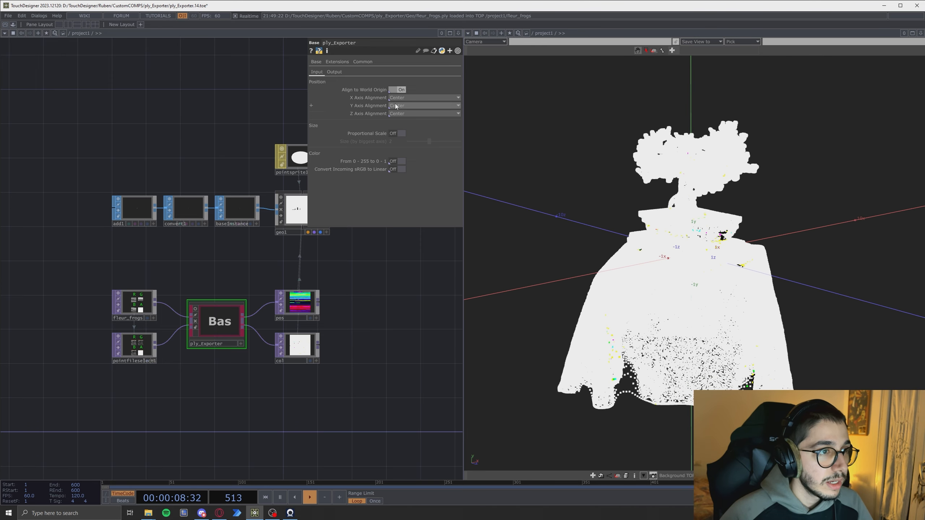
# - Try Y Axis Alignment set to Bottom, then set it back to Center
pyautogui.click(396, 114)
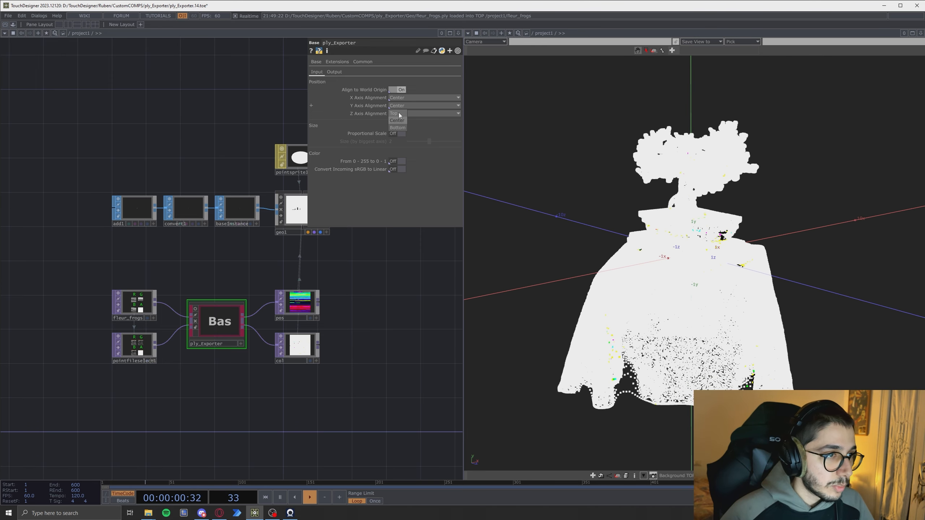
pyautogui.click(398, 114)
pyautogui.click(400, 106)
pyautogui.click(397, 126)
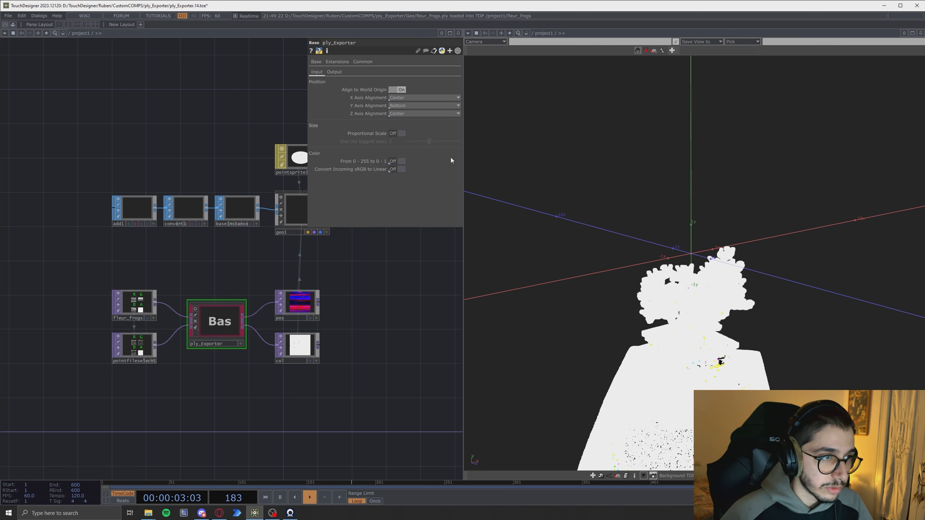
pyautogui.click(401, 105)
pyautogui.click(397, 118)
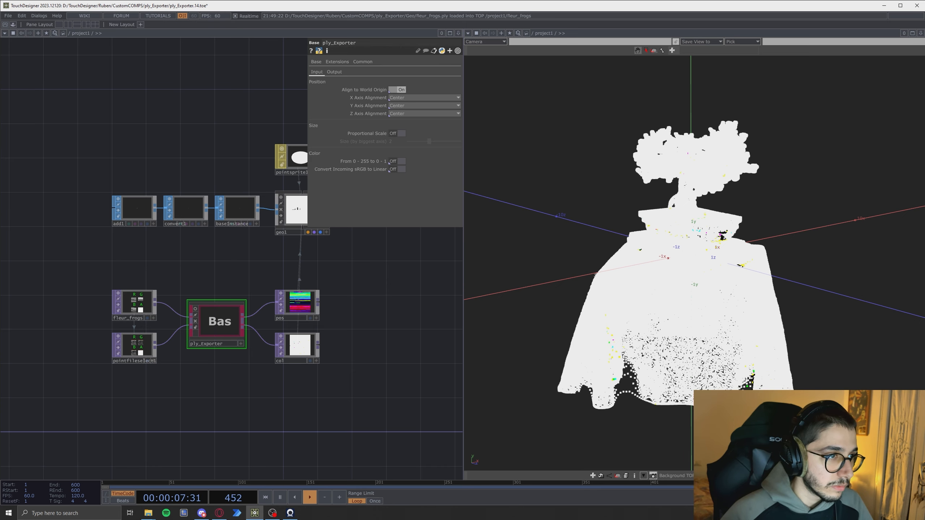
# - Orbit and zoom the geometry viewer to inspect the centred point cloud from different angles
pyautogui.moveTo(596, 275); pyautogui.dragTo(600, 251, button='right')
pyautogui.moveTo(601, 252); pyautogui.dragTo(580, 261)
pyautogui.moveTo(581, 260); pyautogui.dragTo(567, 282, button='right')
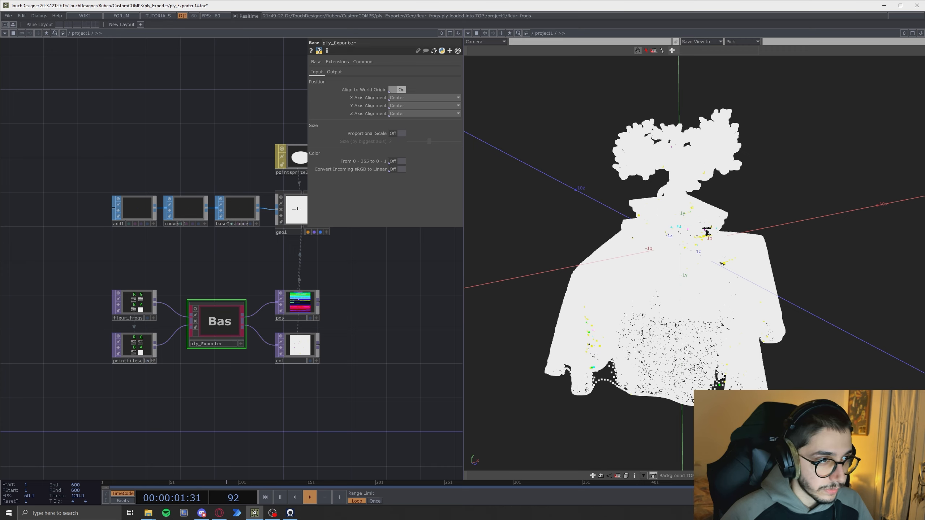
pyautogui.moveTo(575, 276); pyautogui.dragTo(604, 288)
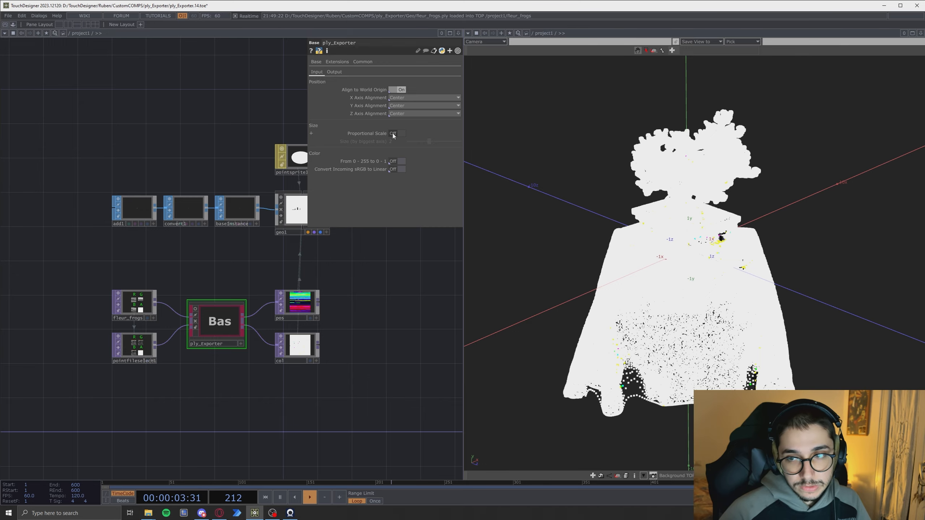
pyautogui.moveTo(619, 408); pyautogui.dragTo(562, 383)
pyautogui.moveTo(713, 401); pyautogui.dragTo(749, 450)
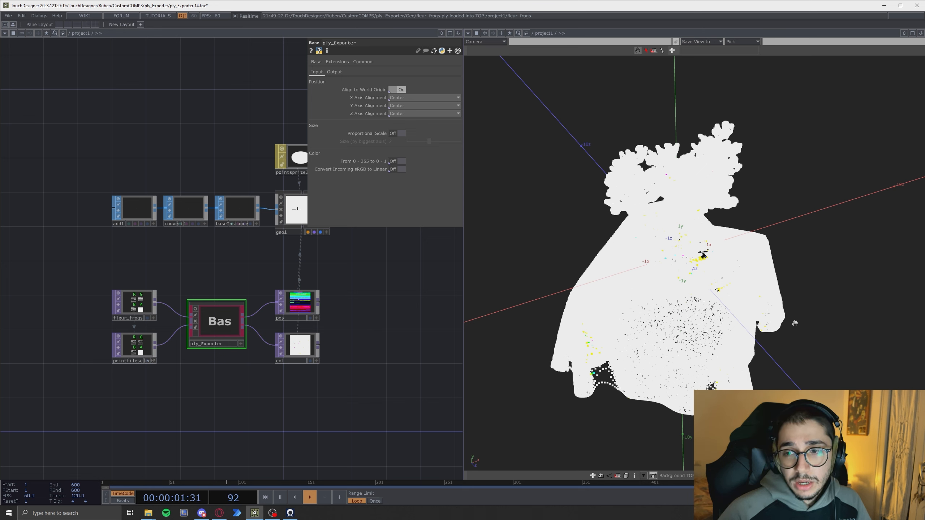
pyautogui.moveTo(797, 317); pyautogui.dragTo(786, 306)
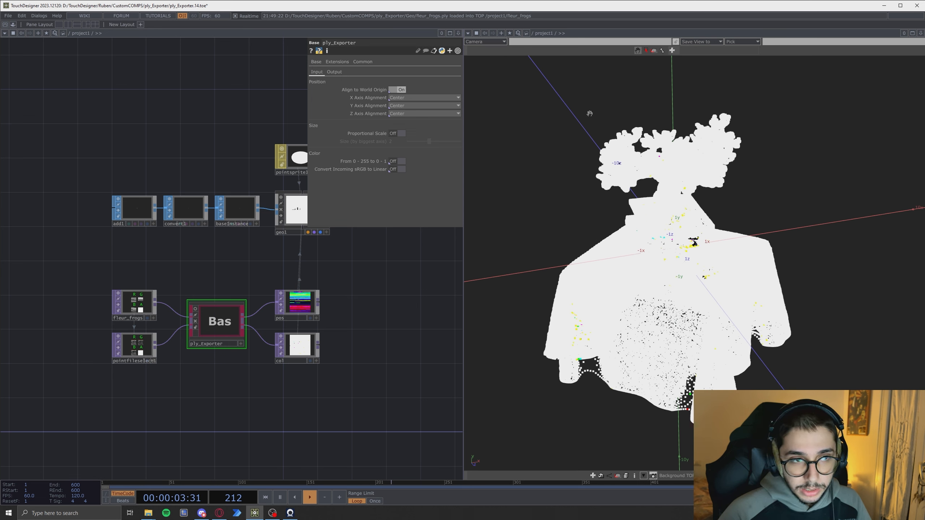
pyautogui.moveTo(816, 316); pyautogui.dragTo(831, 308)
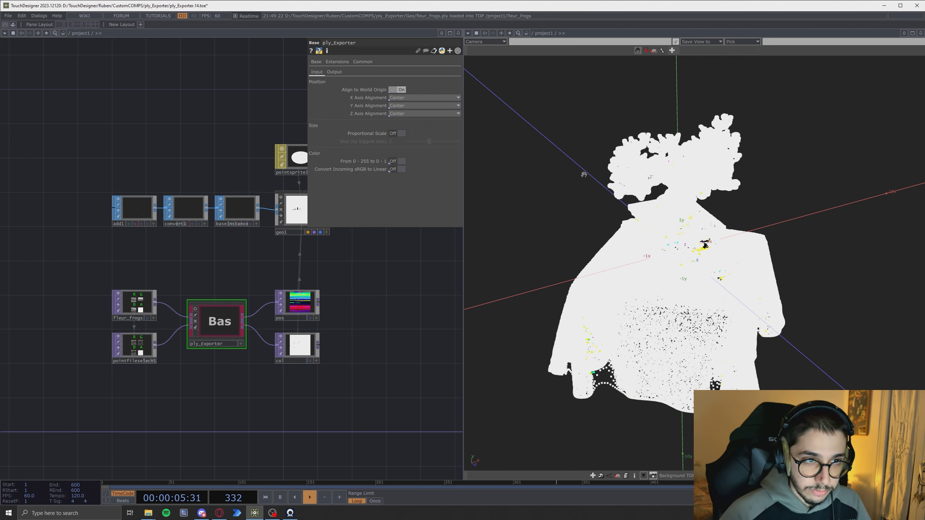
pyautogui.moveTo(677, 306)
pyautogui.mouseDown(button='right')
pyautogui.moveTo(649, 286)
pyautogui.moveTo(689, 316)
pyautogui.mouseUp(button='right')
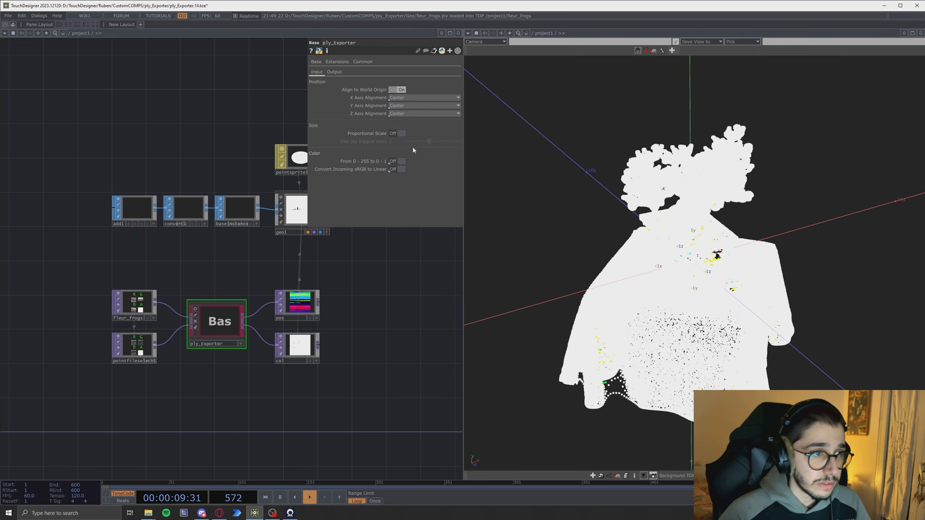
# - Turn on Proportional Scale for the ply_Exporter to size the cloud by its biggest axis
pyautogui.click(396, 133)
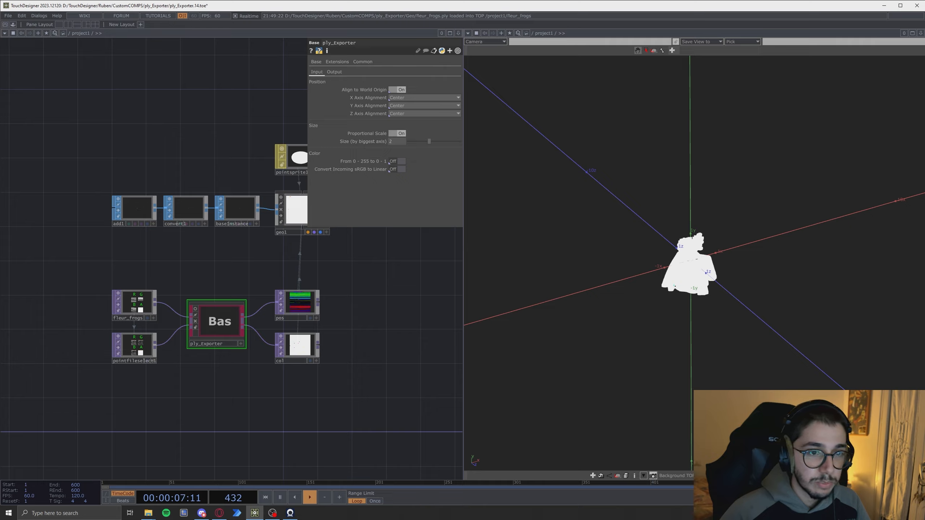
pyautogui.scroll(5, 686, 270)
pyautogui.moveTo(687, 271); pyautogui.dragTo(626, 273)
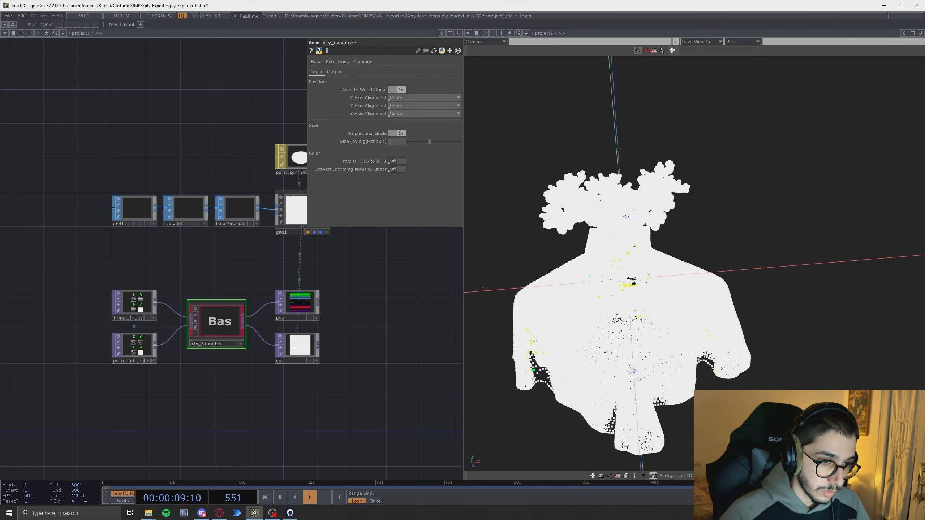
pyautogui.moveTo(626, 273); pyautogui.dragTo(691, 234, button='right')
pyautogui.moveTo(691, 255); pyautogui.dragTo(712, 283)
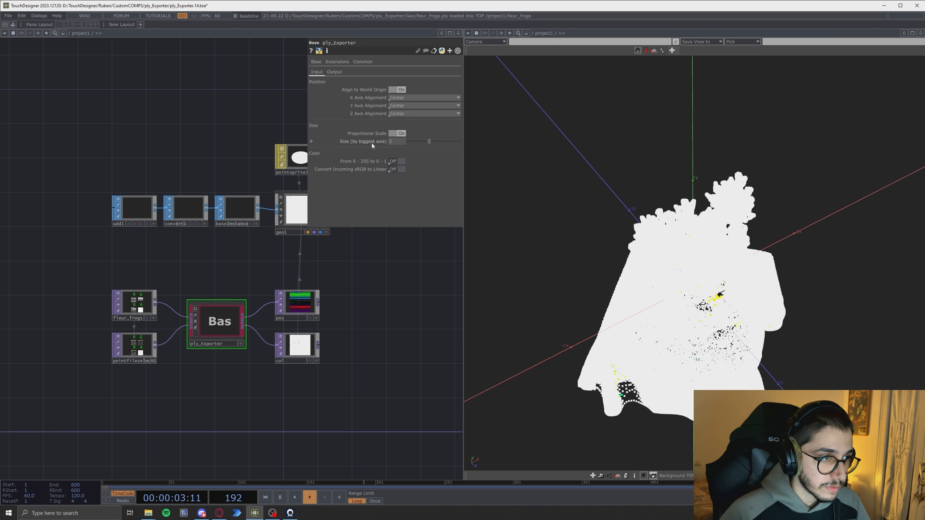
pyautogui.moveTo(371, 143)
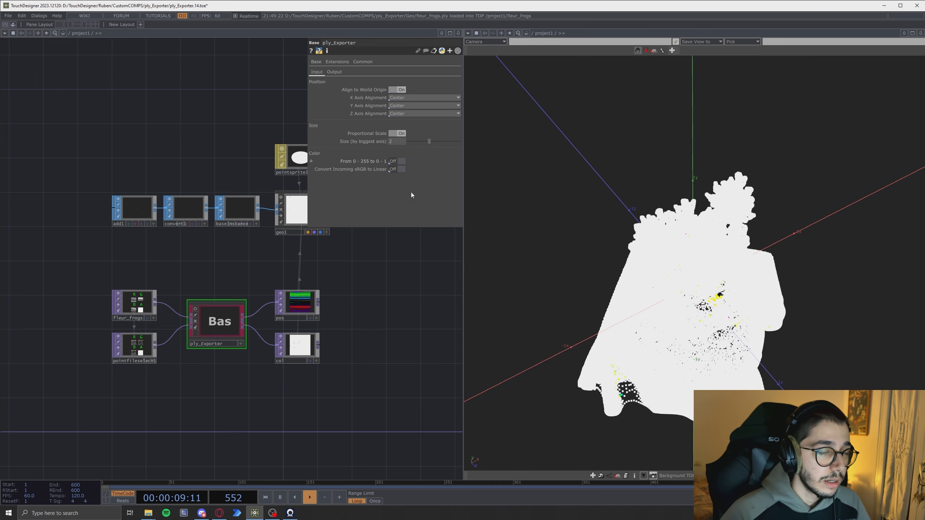
pyautogui.moveTo(693, 291)
pyautogui.mouseDown()
pyautogui.moveTo(648, 269)
pyautogui.moveTo(690, 283)
pyautogui.moveTo(681, 271)
pyautogui.moveTo(695, 263)
pyautogui.moveTo(647, 255)
pyautogui.moveTo(690, 275)
pyautogui.moveTo(692, 301)
pyautogui.mouseUp()
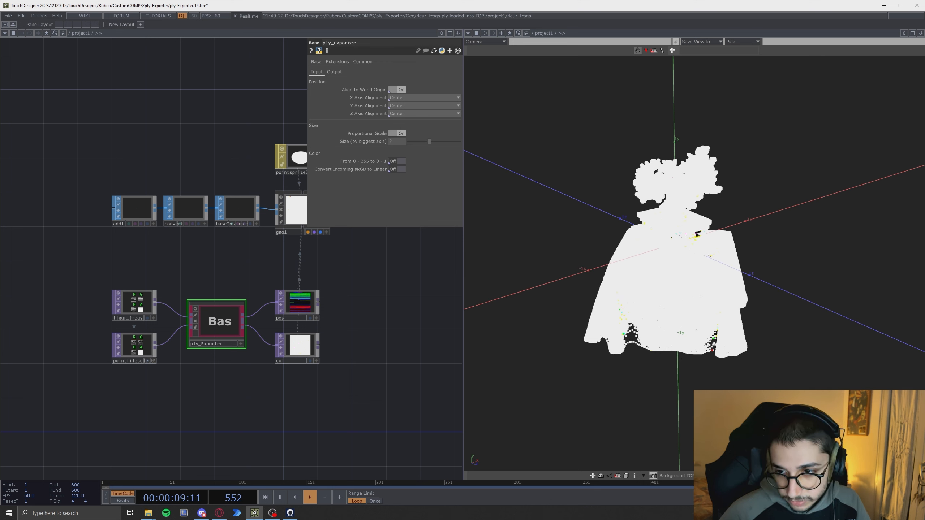
# - Try smaller Size (by biggest axis) values such as 1 for the ply_Exporter, then set it back to 2
pyautogui.moveTo(709, 255)
pyautogui.mouseDown()
pyautogui.moveTo(686, 274)
pyautogui.moveTo(696, 279)
pyautogui.moveTo(694, 263)
pyautogui.moveTo(719, 261)
pyautogui.mouseUp()
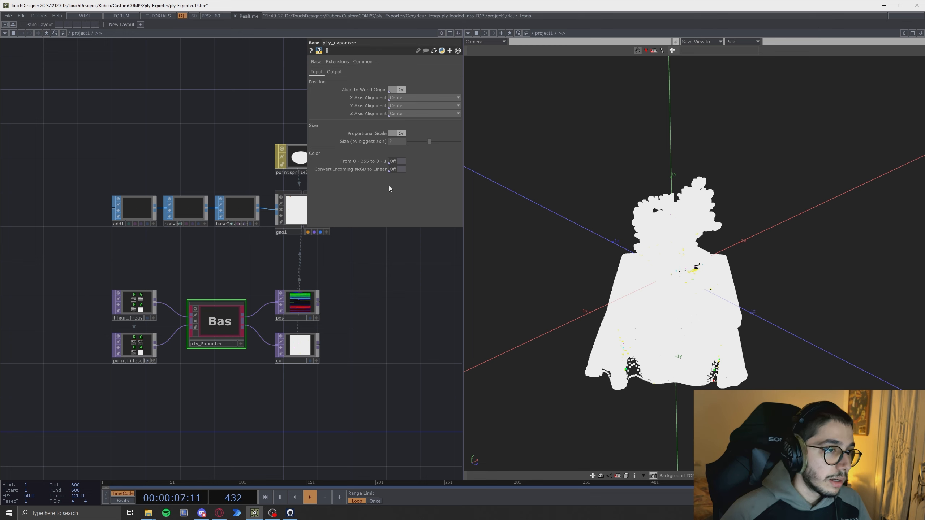
pyautogui.click(393, 140)
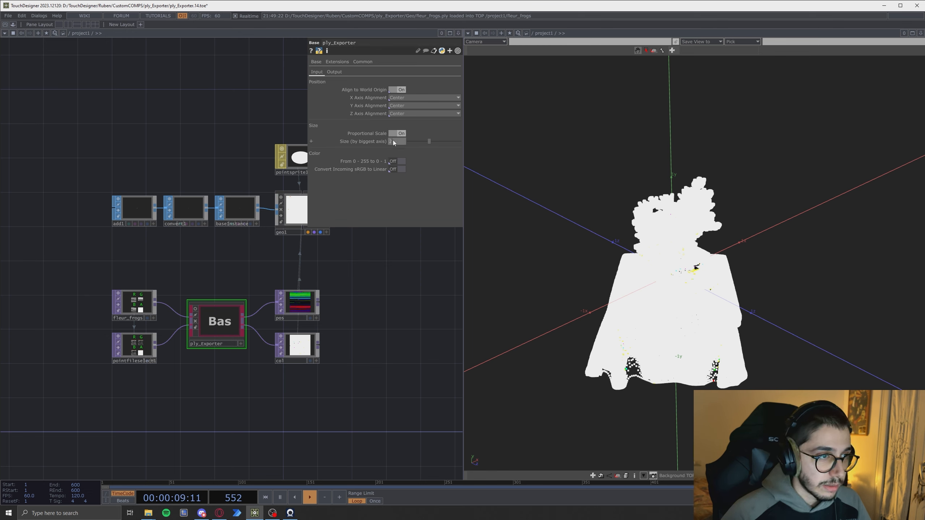
pyautogui.write('1')
pyautogui.press('Return')
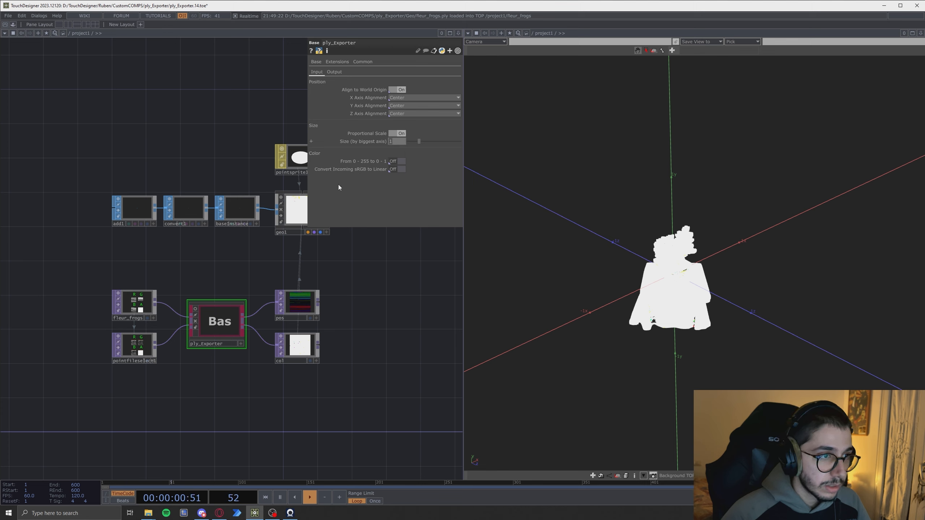
pyautogui.press('Return')
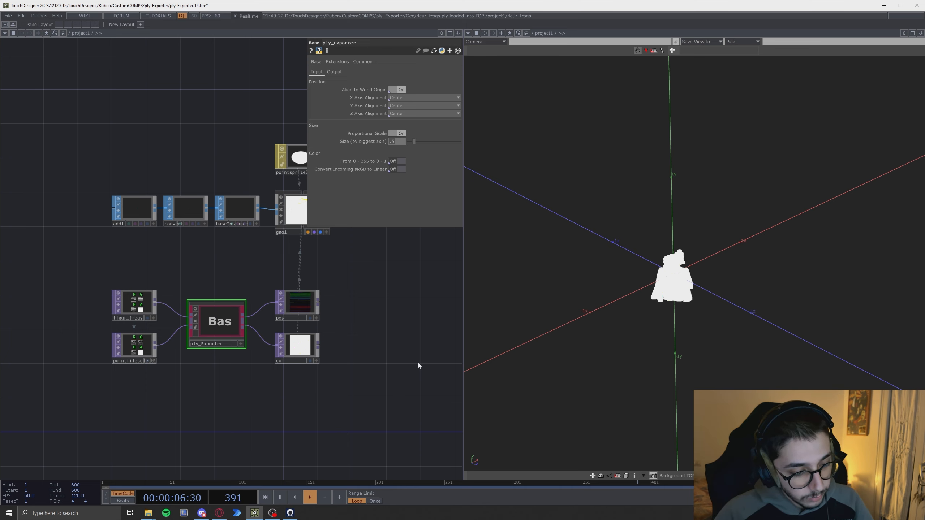
pyautogui.write('2')
pyautogui.click(400, 325)
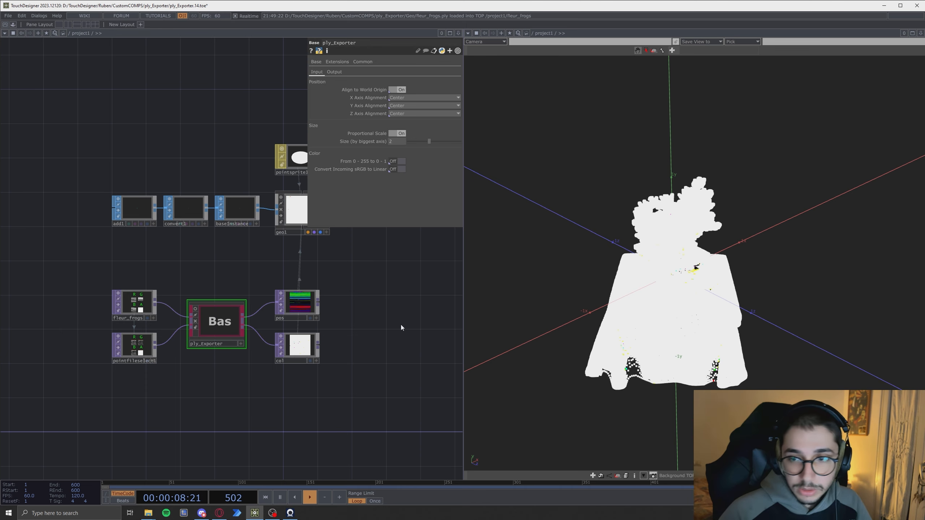
# - Turn on the From 0 - 255 to 0 - 1 colour conversion so the point cloud uses its colours
pyautogui.moveTo(664, 336)
pyautogui.mouseDown()
pyautogui.moveTo(636, 335)
pyautogui.moveTo(688, 343)
pyautogui.moveTo(681, 330)
pyautogui.mouseUp()
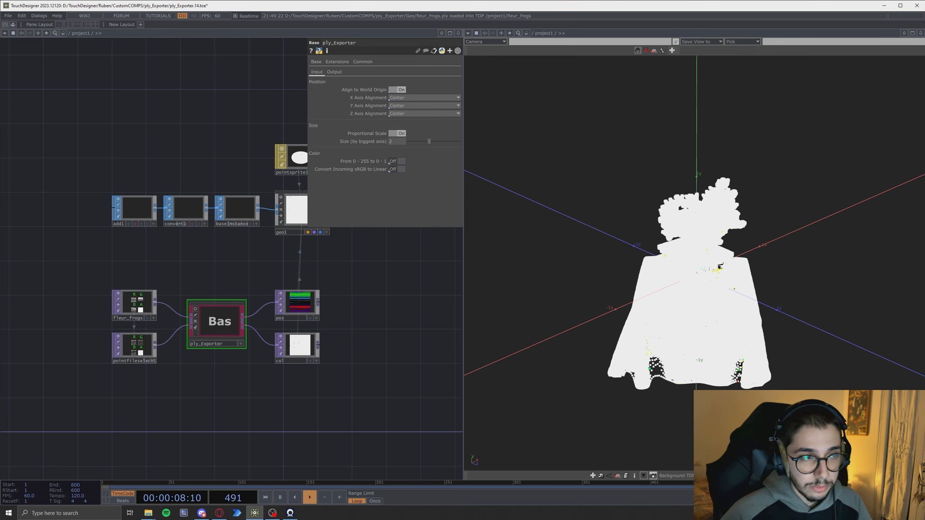
pyautogui.click(394, 161)
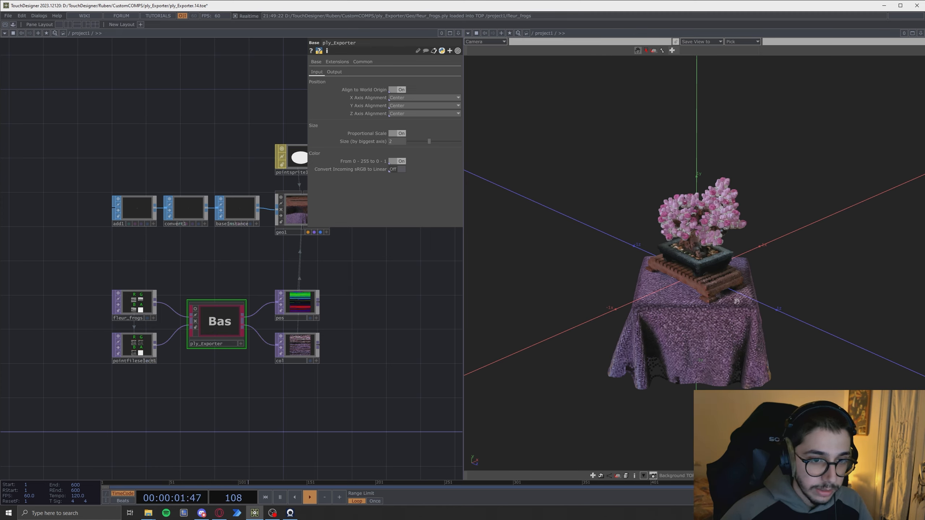
# - Turn on Convert Incoming sRGB to Linear for the ply_Exporter's point colours
pyautogui.moveTo(736, 302)
pyautogui.mouseDown()
pyautogui.moveTo(687, 310)
pyautogui.moveTo(726, 309)
pyautogui.mouseUp()
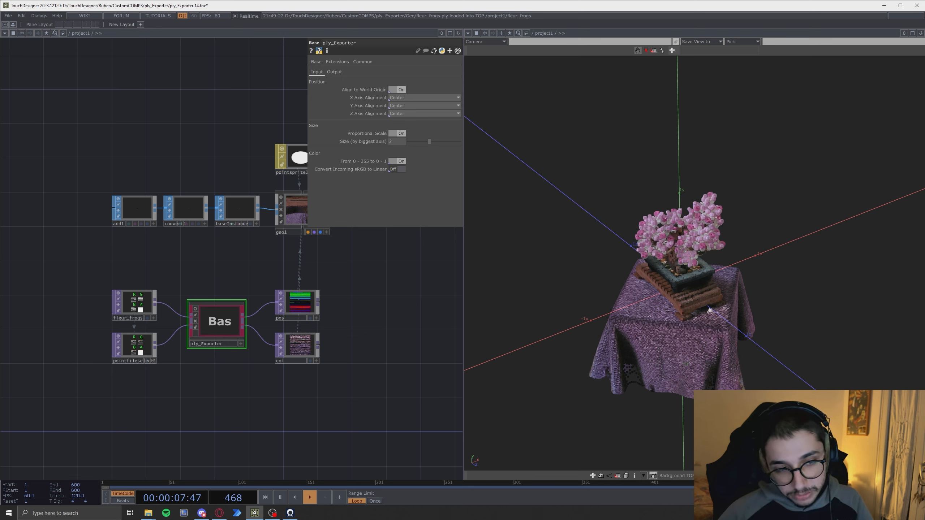
pyautogui.moveTo(696, 315); pyautogui.dragTo(694, 283)
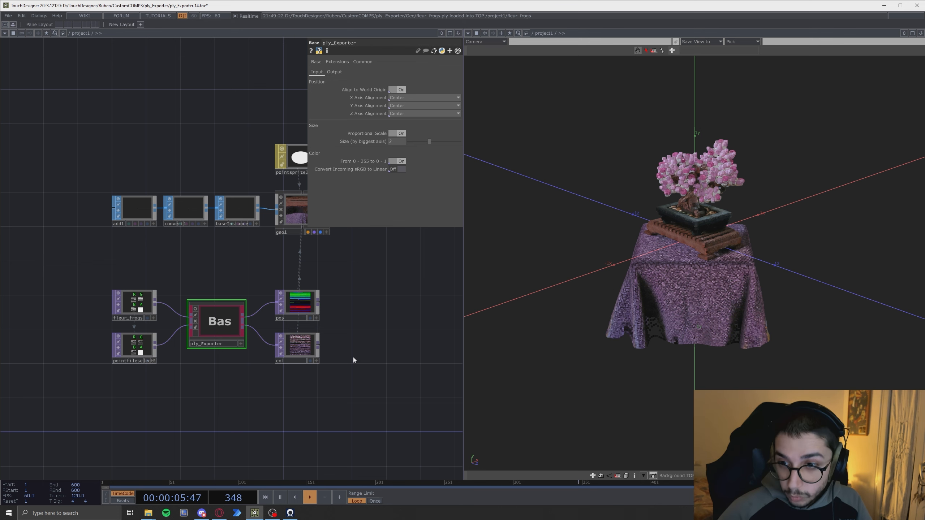
pyautogui.moveTo(672, 304); pyautogui.dragTo(667, 326)
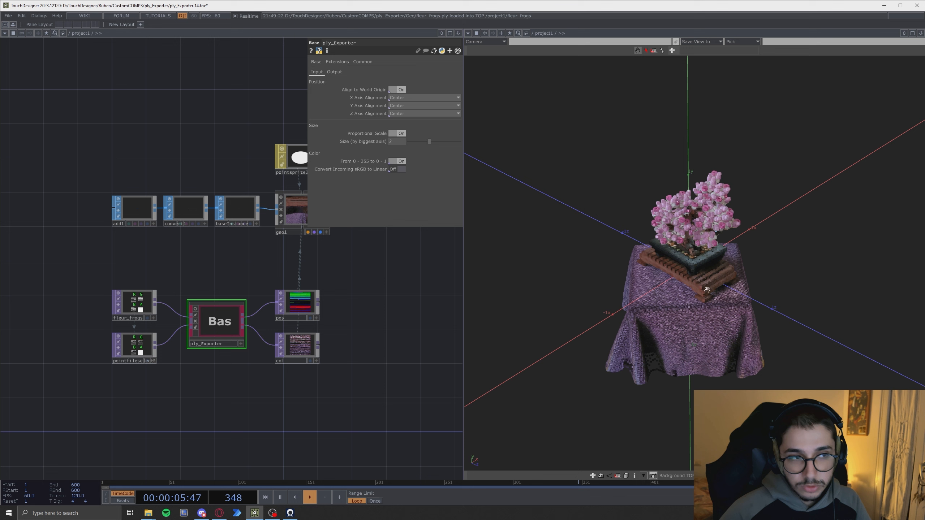
pyautogui.click(397, 169)
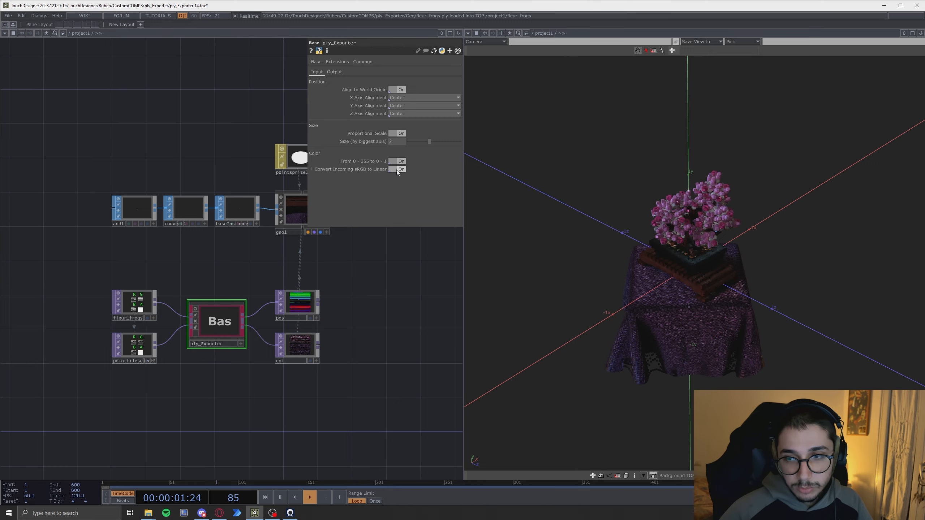
# - Orbit and zoom the geometry viewer to inspect the coloured point cloud up close
pyautogui.moveTo(666, 315); pyautogui.dragTo(665, 302)
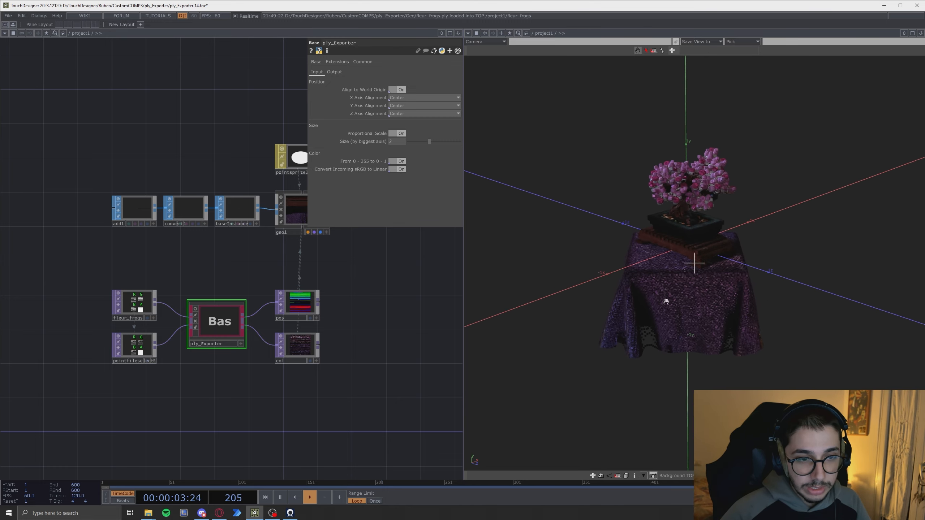
pyautogui.scroll(4, 678, 292)
pyautogui.moveTo(704, 201); pyautogui.dragTo(696, 214)
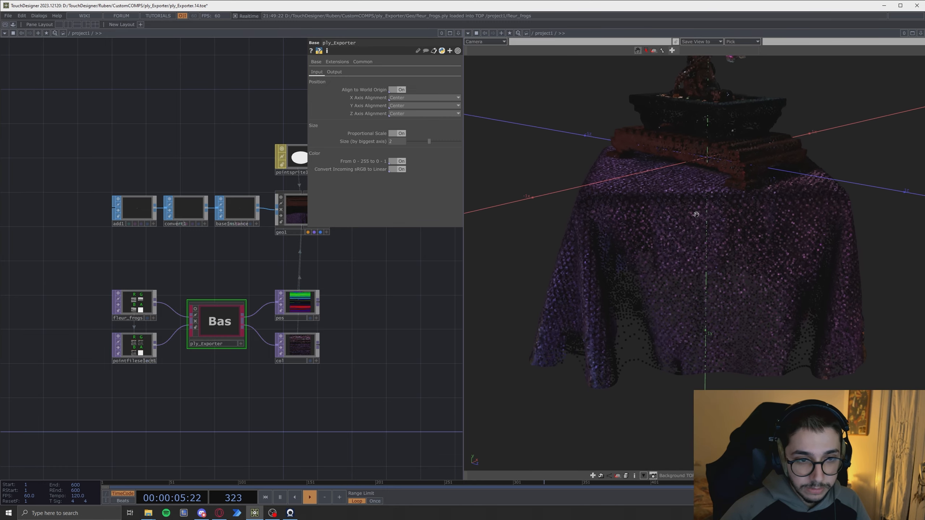
pyautogui.moveTo(695, 214); pyautogui.dragTo(695, 309, button='right')
pyautogui.moveTo(695, 309)
pyautogui.mouseDown()
pyautogui.moveTo(693, 263)
pyautogui.moveTo(610, 344)
pyautogui.moveTo(760, 332)
pyautogui.moveTo(698, 263)
pyautogui.moveTo(707, 309)
pyautogui.mouseUp()
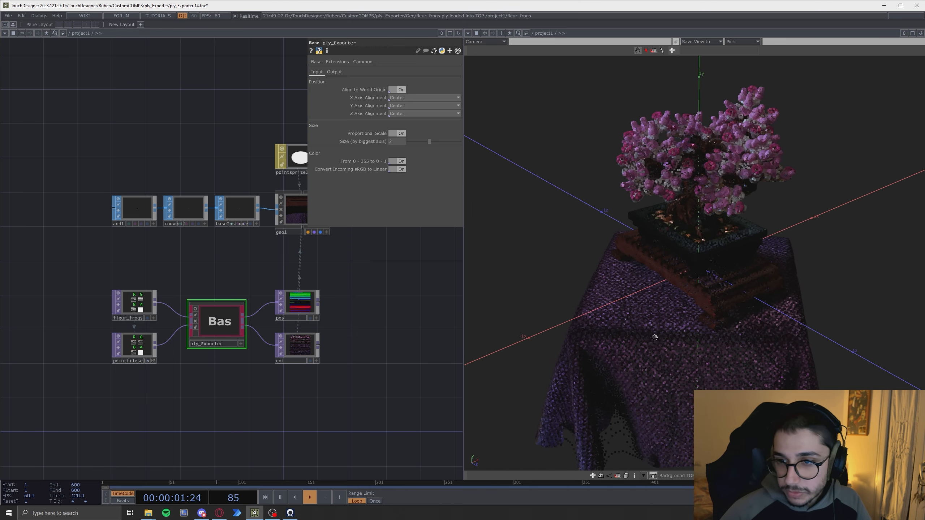
pyautogui.scroll(-3, 653, 321)
pyautogui.scroll(-2, 653, 320)
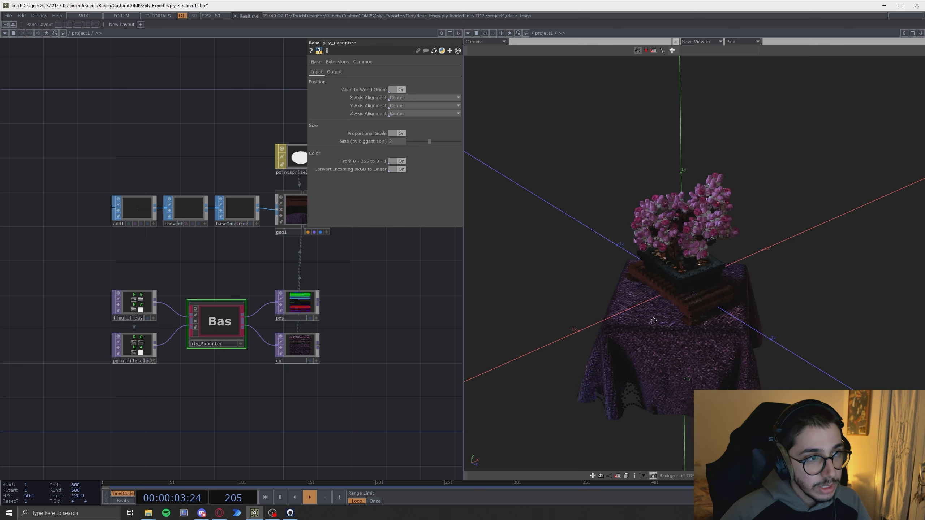
pyautogui.moveTo(684, 326); pyautogui.dragTo(689, 308)
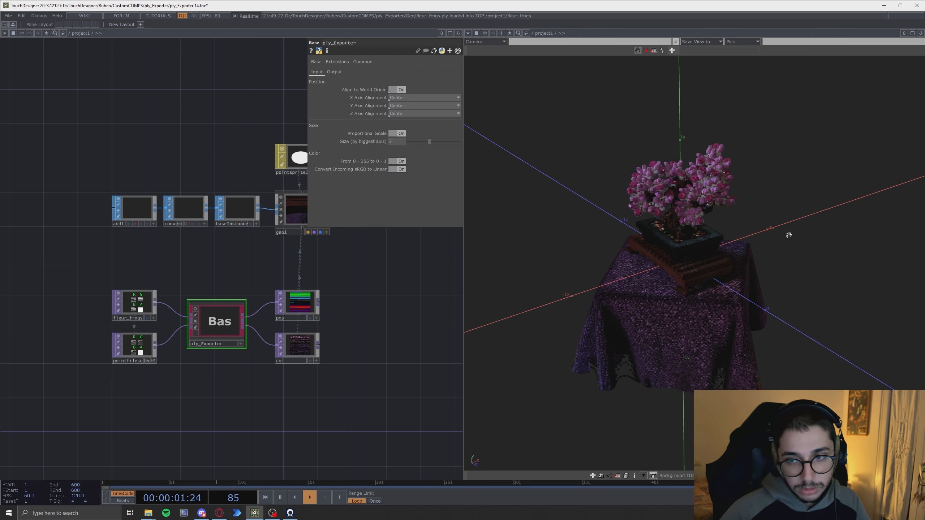
# - Open the ply_Exporter's Output settings and widen its parameter window
pyautogui.click(333, 72)
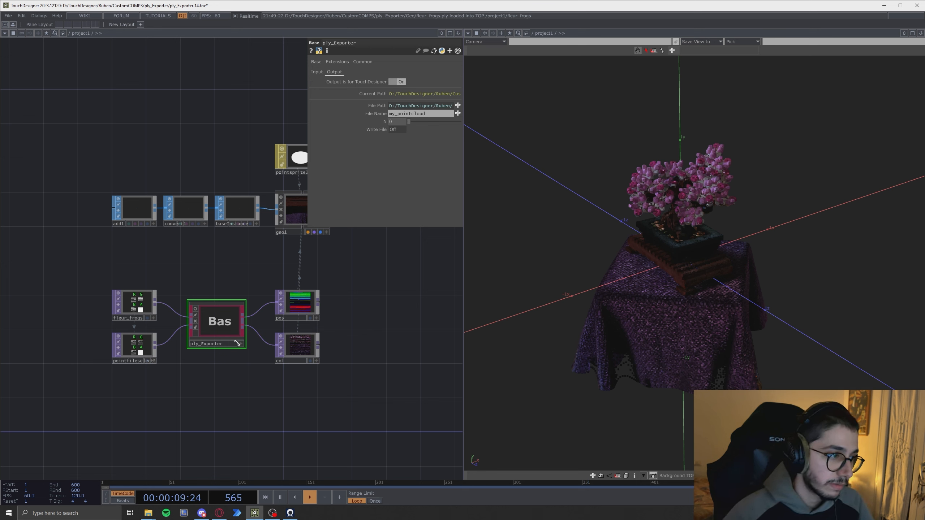
pyautogui.moveTo(90, 270); pyautogui.dragTo(143, 372)
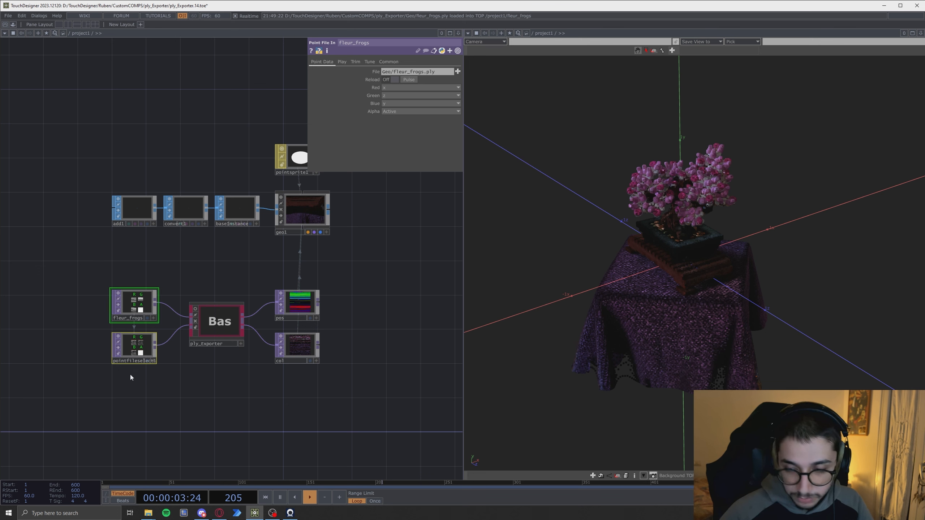
pyautogui.click(219, 321)
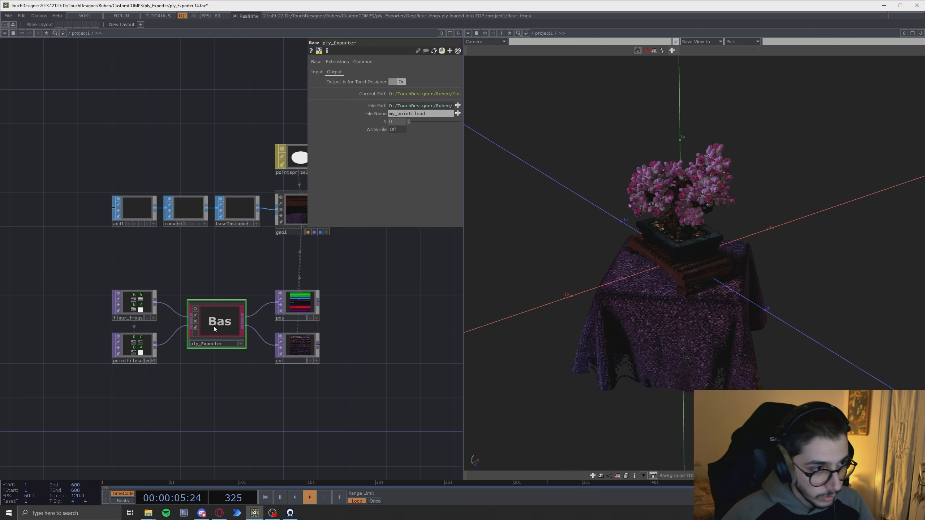
pyautogui.moveTo(234, 407)
pyautogui.mouseDown()
pyautogui.moveTo(258, 397)
pyautogui.moveTo(242, 399)
pyautogui.mouseUp()
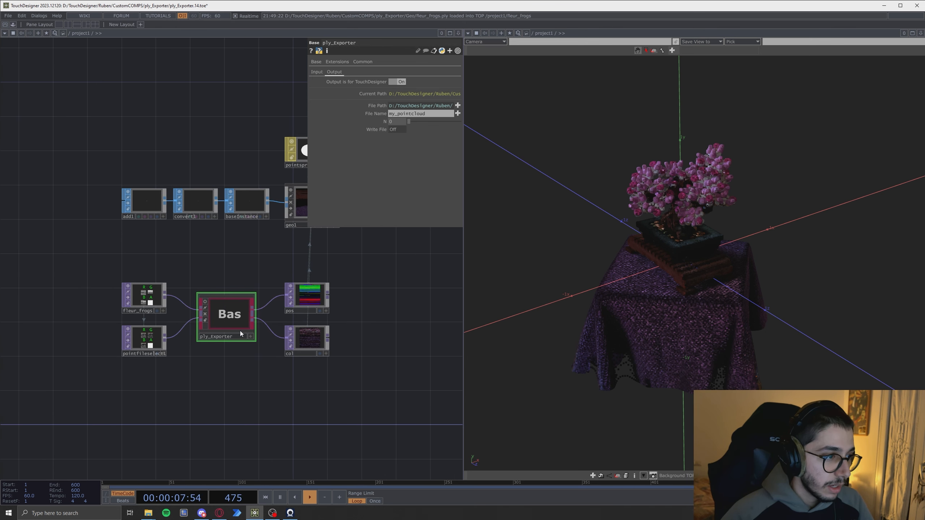
pyautogui.click(316, 73)
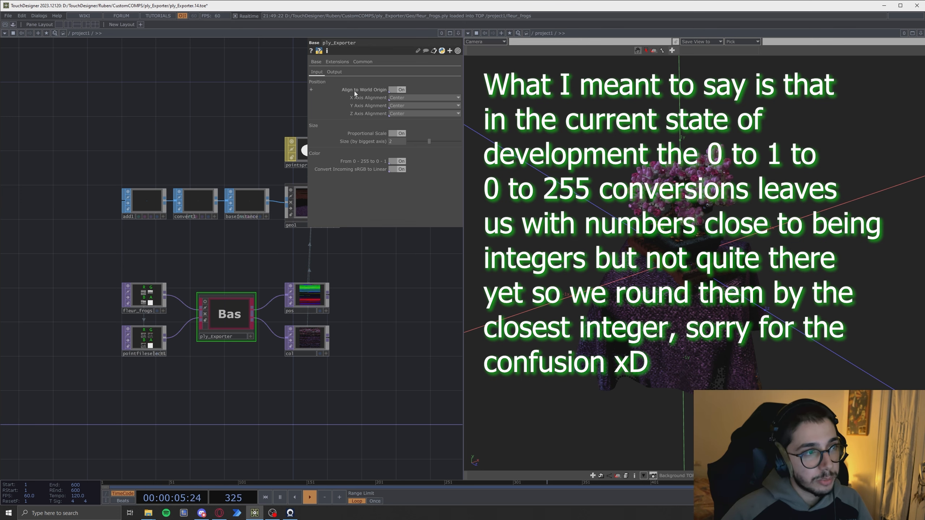
pyautogui.click(332, 72)
pyautogui.moveTo(307, 123); pyautogui.dragTo(79, 117)
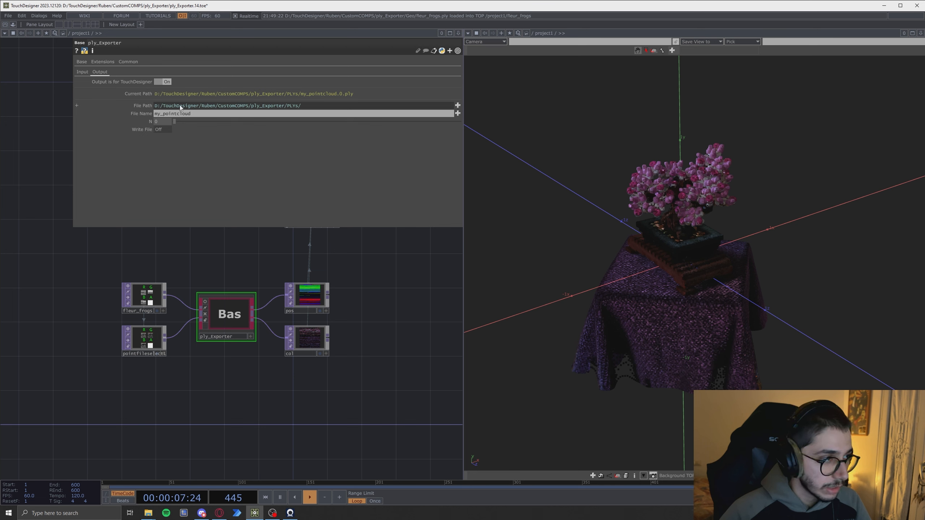
# - Inspect the expression behind the output File Path, then close the expression view
pyautogui.click(148, 105)
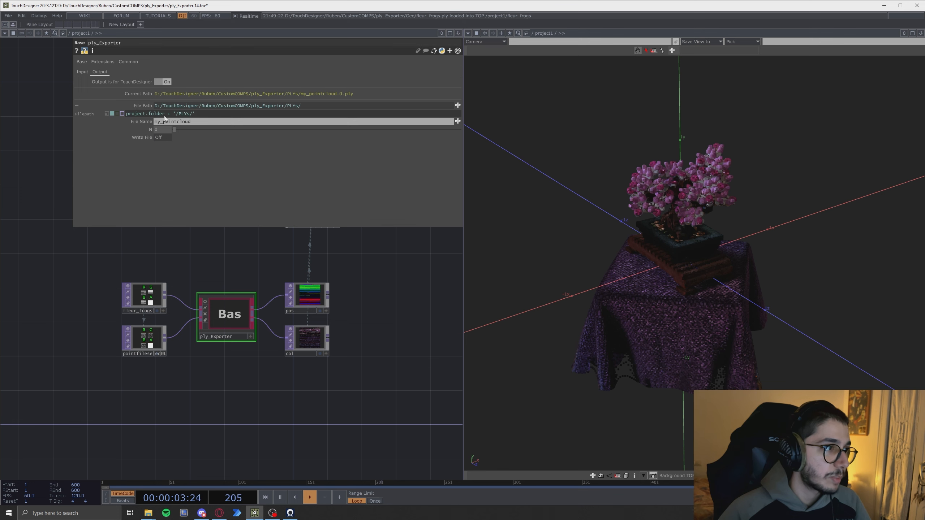
pyautogui.moveTo(165, 115)
pyautogui.mouseDown()
pyautogui.moveTo(125, 115)
pyautogui.moveTo(183, 115)
pyautogui.mouseUp()
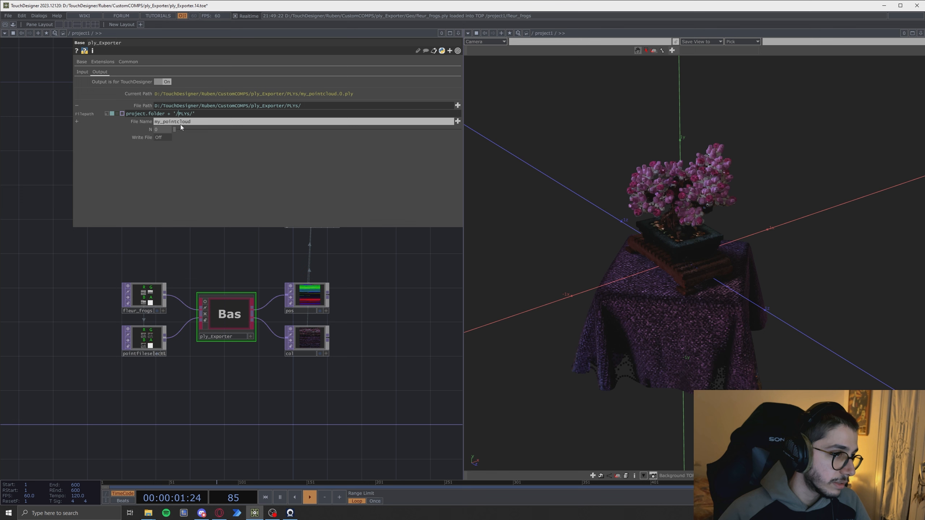
pyautogui.click(165, 115)
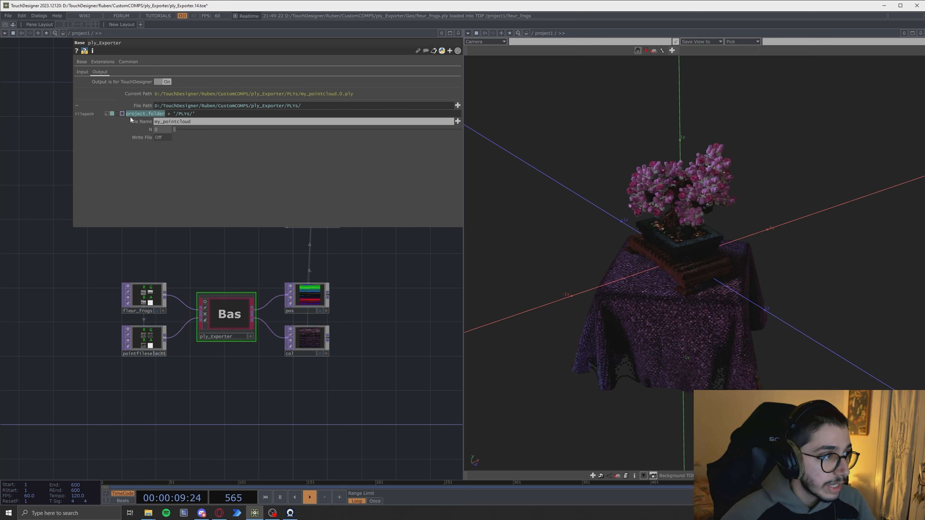
pyautogui.click(148, 105)
pyautogui.click(156, 115)
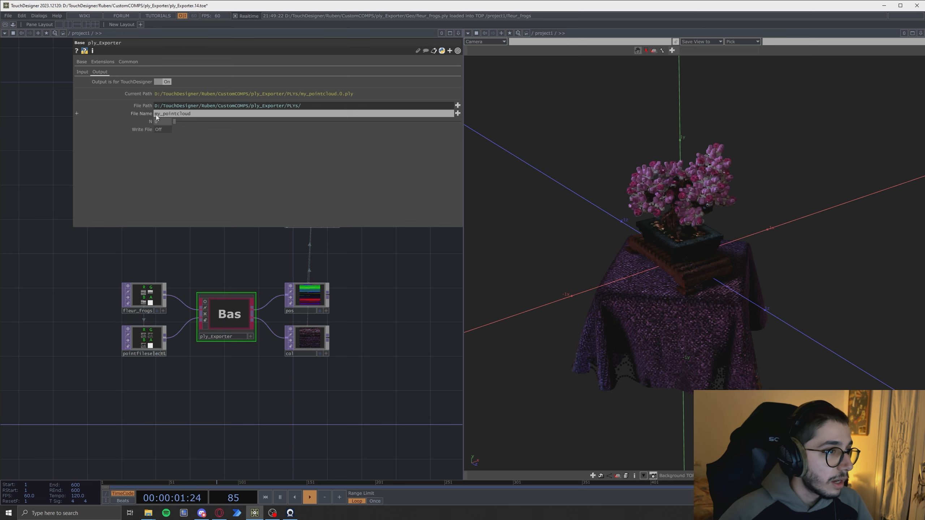
pyautogui.moveTo(199, 115); pyautogui.dragTo(132, 115)
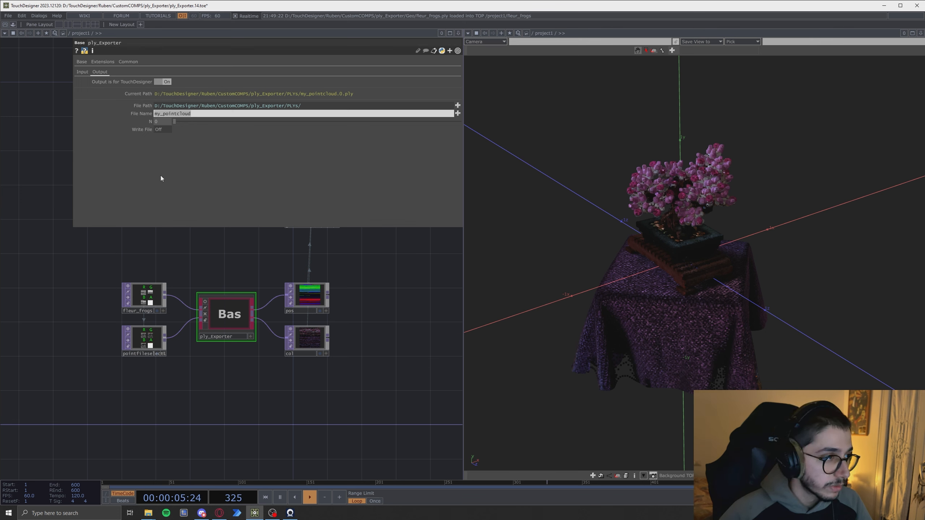
pyautogui.press('Return')
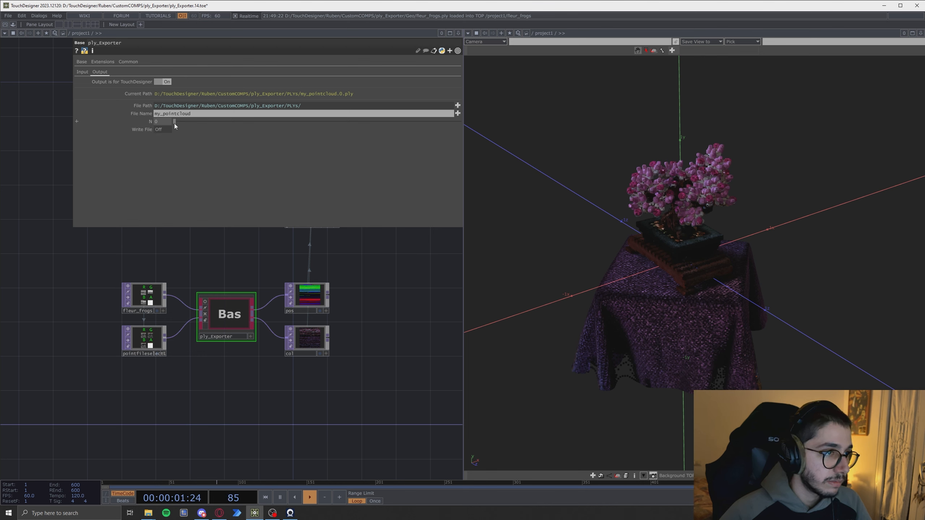
# - Set the output file counter N to 3
pyautogui.moveTo(174, 122); pyautogui.dragTo(203, 137)
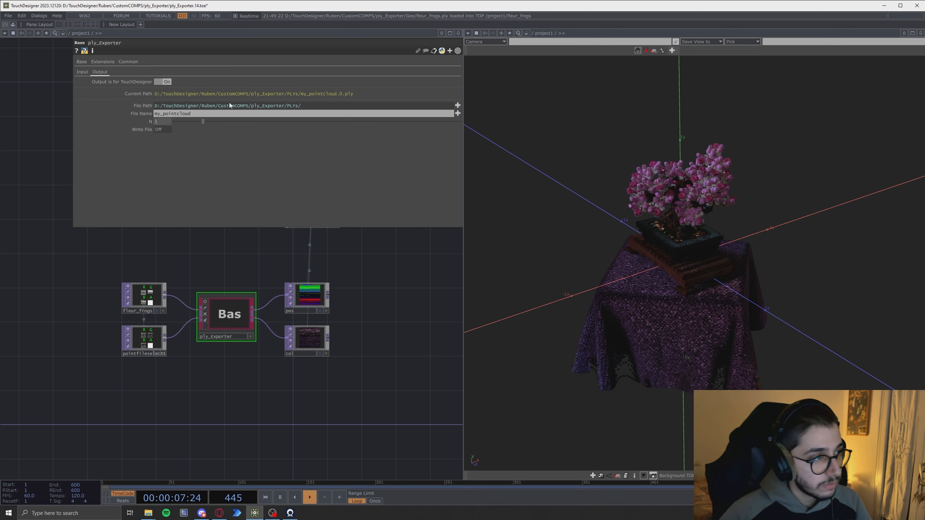
pyautogui.moveTo(206, 122); pyautogui.dragTo(236, 126)
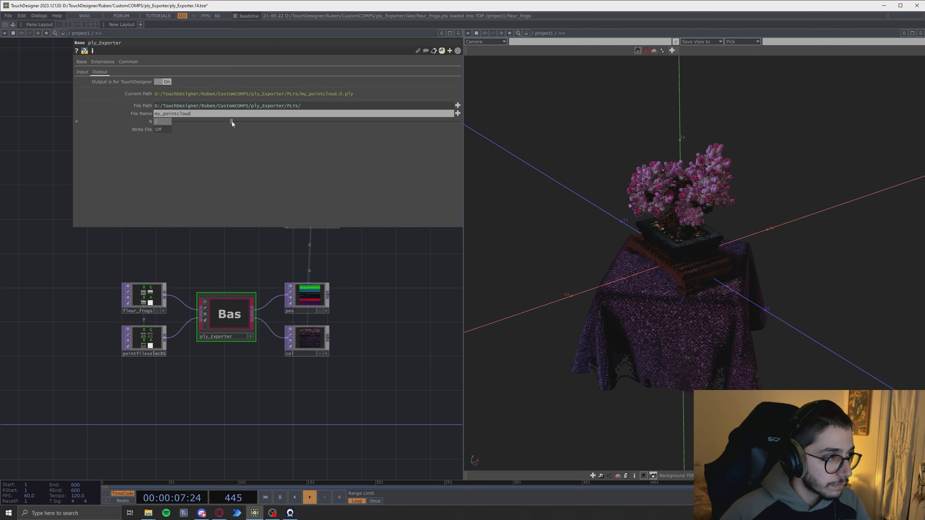
pyautogui.moveTo(220, 121); pyautogui.dragTo(249, 125)
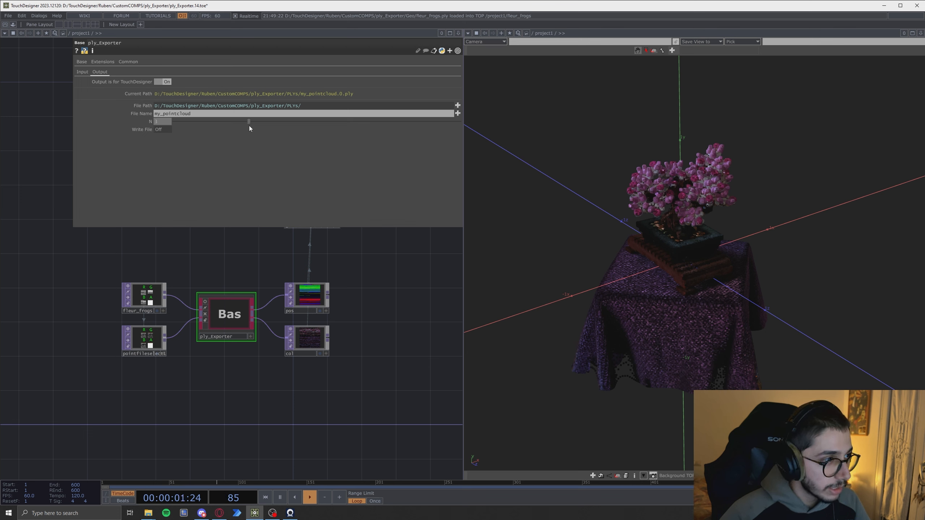
# - Set the output File Name to bonsai and bring the exported bonsai_3.ply into the network as a Point File In
pyautogui.click(168, 114)
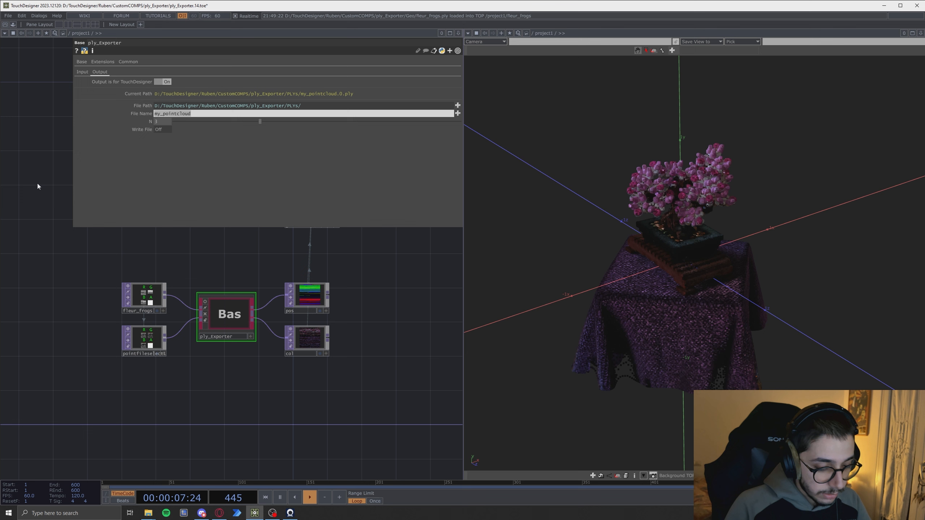
pyautogui.write('bonsai')
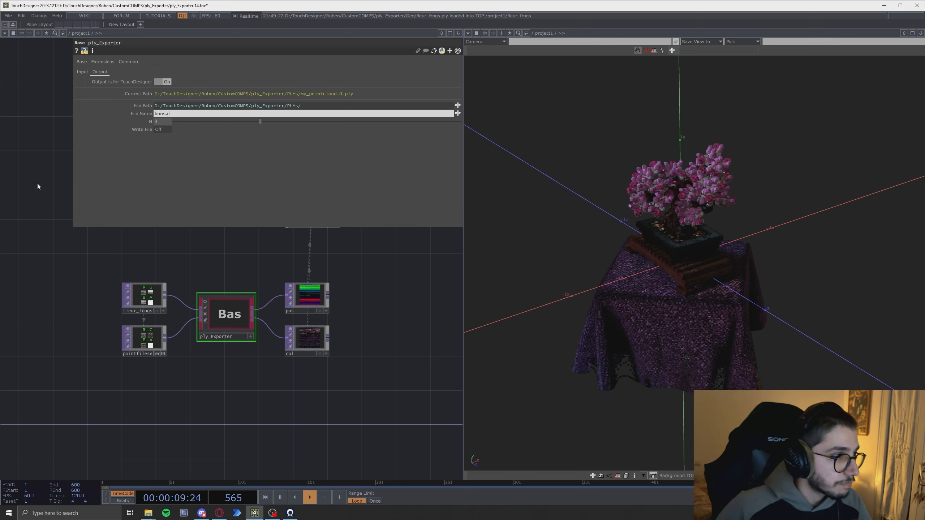
pyautogui.press('Return')
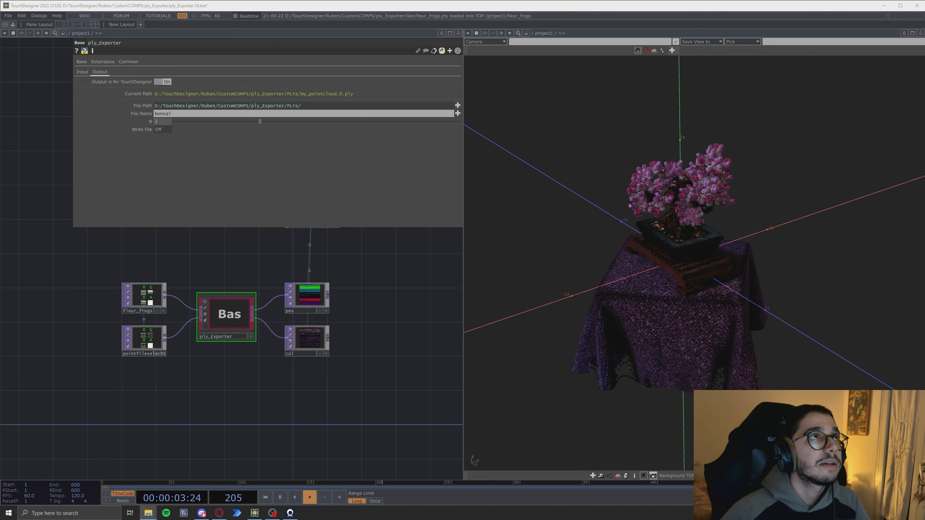
pyautogui.moveTo(352, 170); pyautogui.dragTo(134, 404)
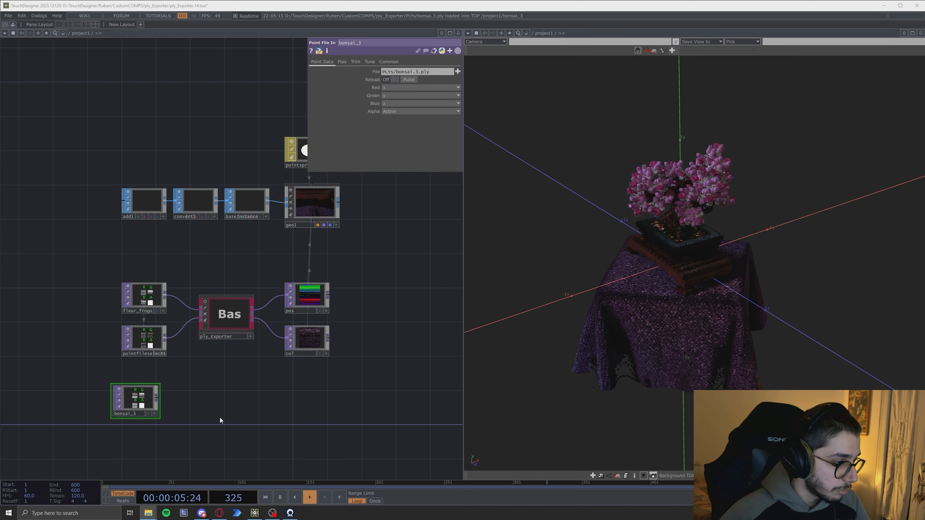
# - Zoom in on the bonsai_3 Point File In node to examine its position channel values
pyautogui.moveTo(226, 408); pyautogui.dragTo(305, 279)
pyautogui.scroll(8, 215, 268)
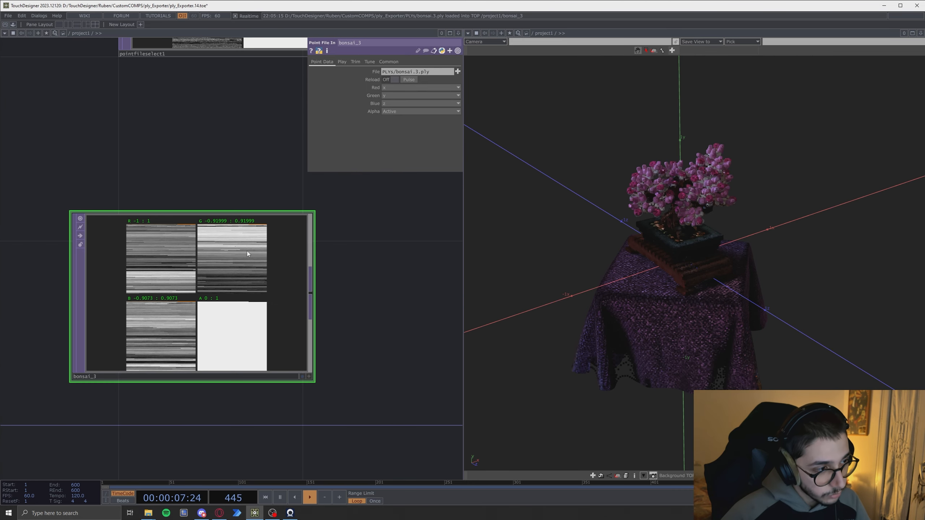
pyautogui.scroll(2, 166, 280)
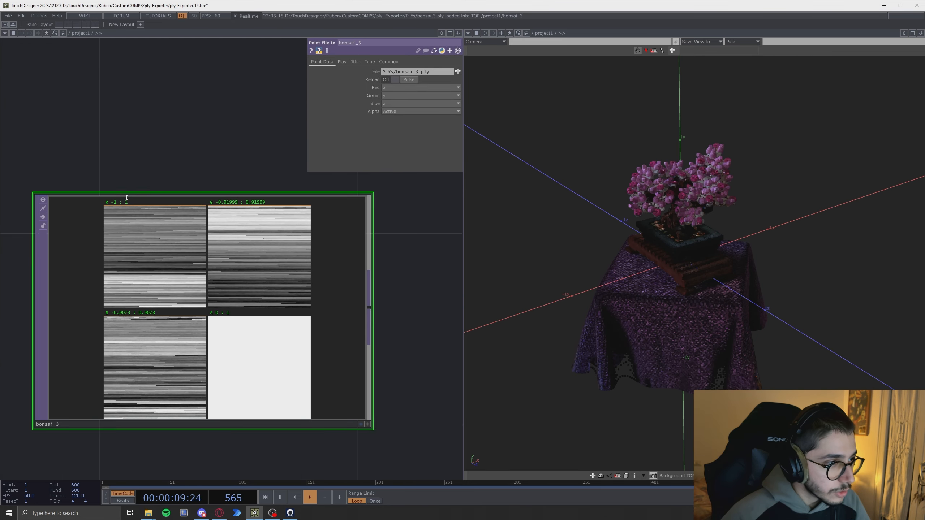
pyautogui.scroll(-4, 166, 280)
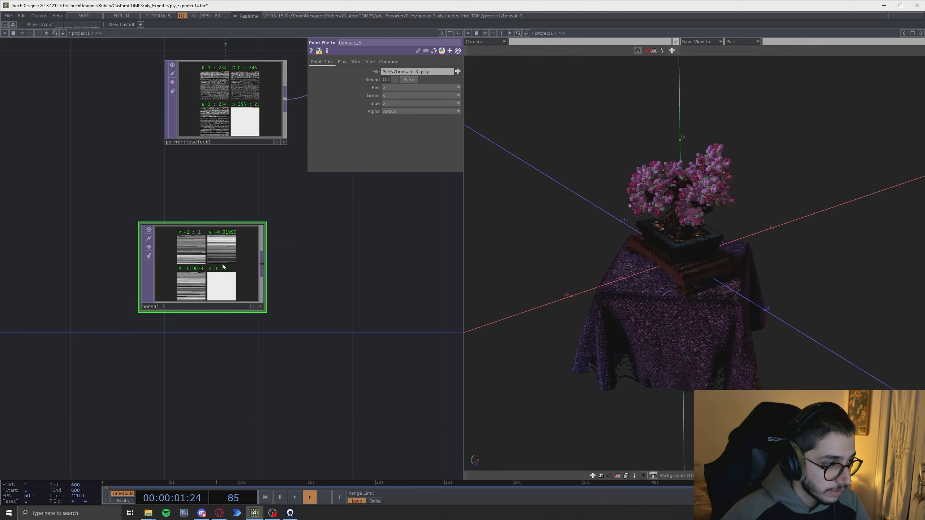
pyautogui.scroll(-3, 211, 370)
# - Duplicate the Point File Select node and set the copy's Point File In TOP to bonsai_3
pyautogui.click(180, 217)
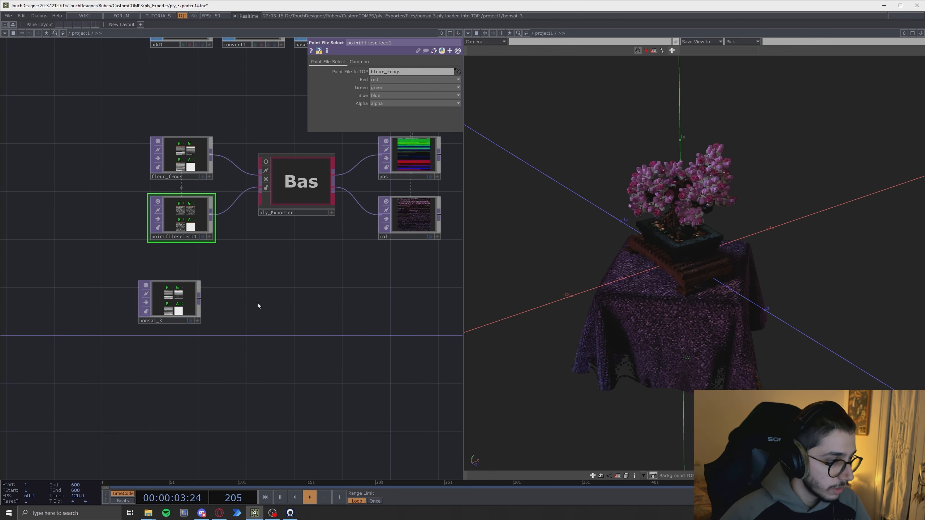
pyautogui.hotkey('ctrl', 'c')
pyautogui.hotkey('ctrl', 'v')
pyautogui.click(245, 397)
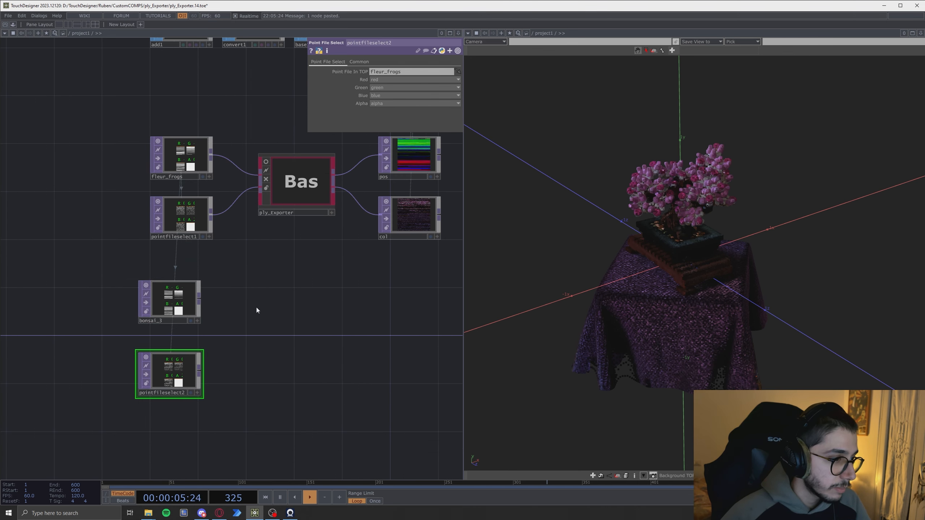
pyautogui.scroll(2, 195, 328)
pyautogui.moveTo(170, 301); pyautogui.dragTo(171, 390)
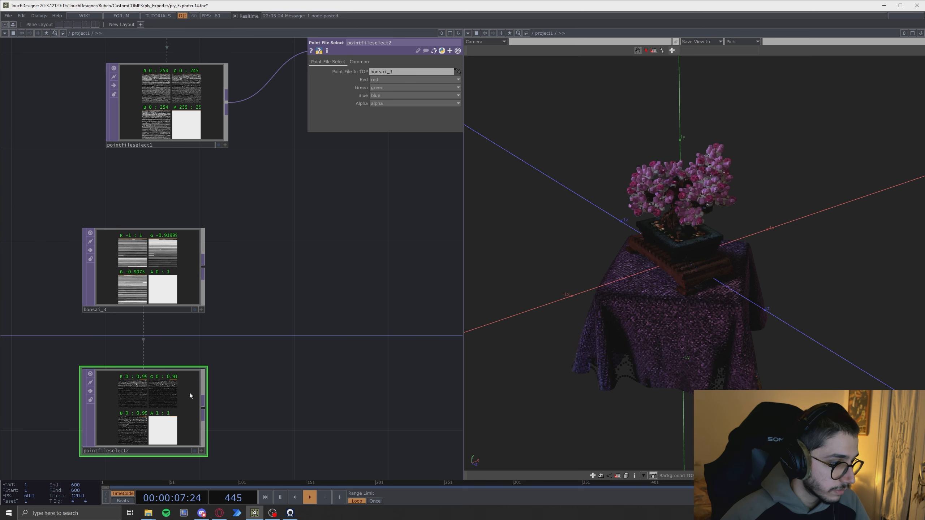
pyautogui.moveTo(261, 301); pyautogui.dragTo(296, 290)
pyautogui.moveTo(69, 282); pyautogui.dragTo(171, 386, button='right')
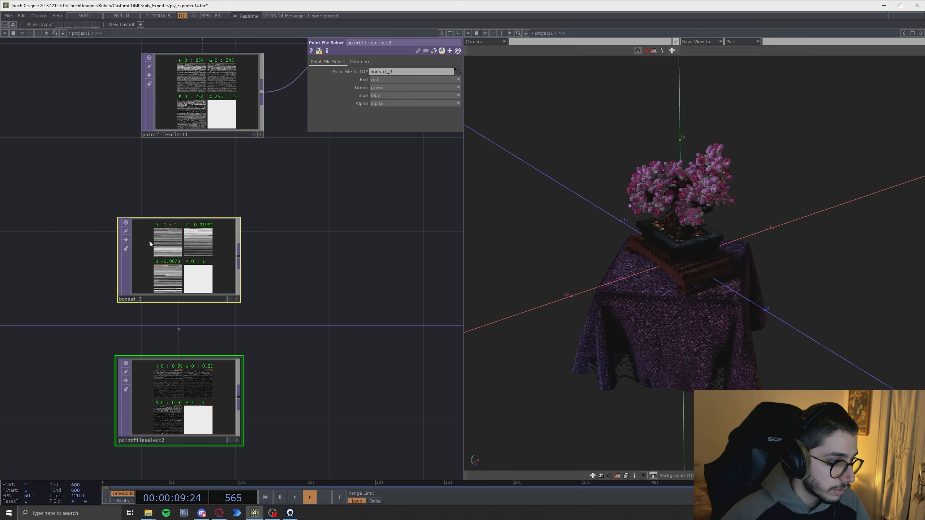
pyautogui.moveTo(149, 241); pyautogui.dragTo(173, 241)
pyautogui.click(214, 390)
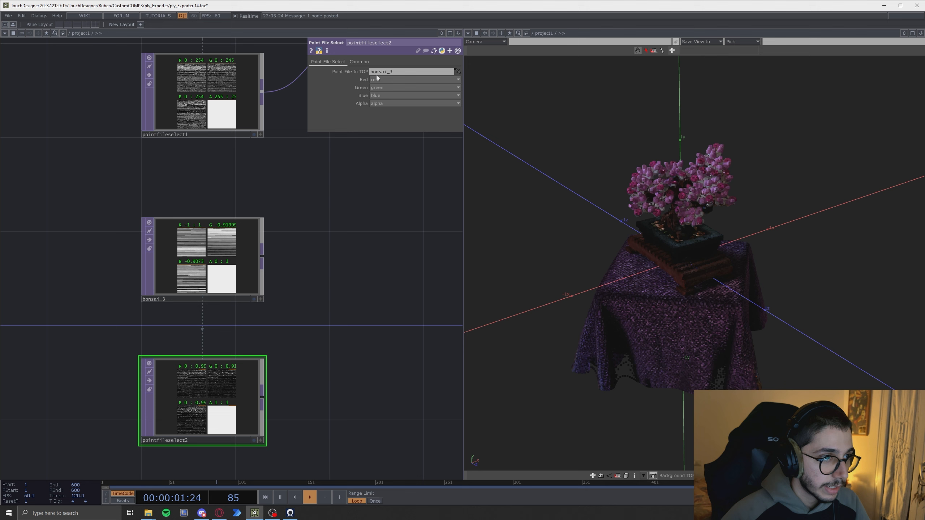
pyautogui.scroll(-5, 261, 404)
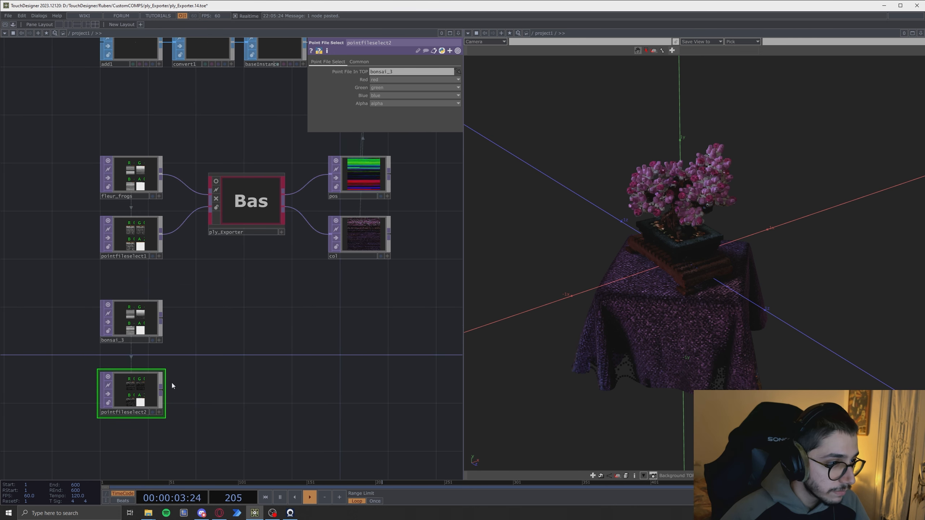
# - Wire bonsai_3 into the ply_Exporter and pointfileselect2 into col, undoing and redoing the connections
pyautogui.moveTo(145, 330); pyautogui.dragTo(312, 186)
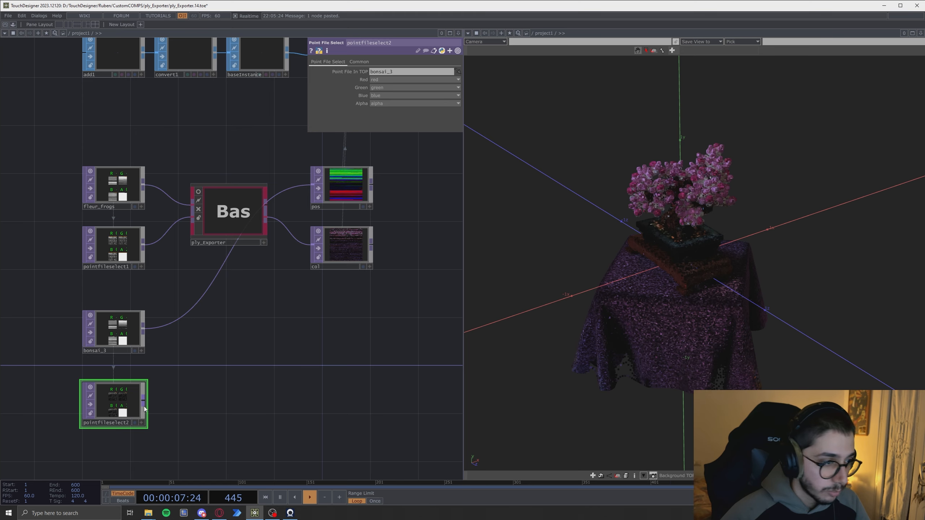
pyautogui.moveTo(145, 406); pyautogui.dragTo(310, 246)
pyautogui.moveTo(724, 255); pyautogui.dragTo(689, 322)
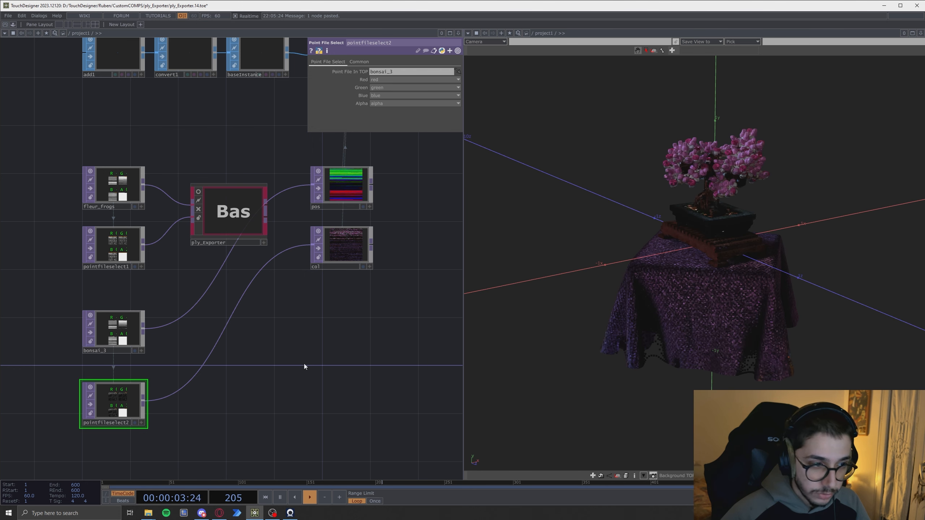
pyautogui.hotkey('ctrl', 'z')
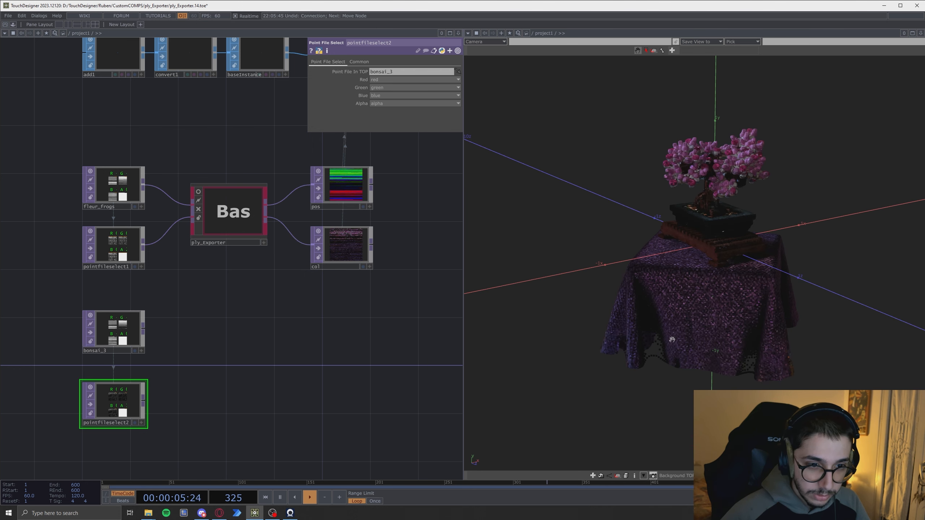
pyautogui.hotkey('ctrl', 'y')
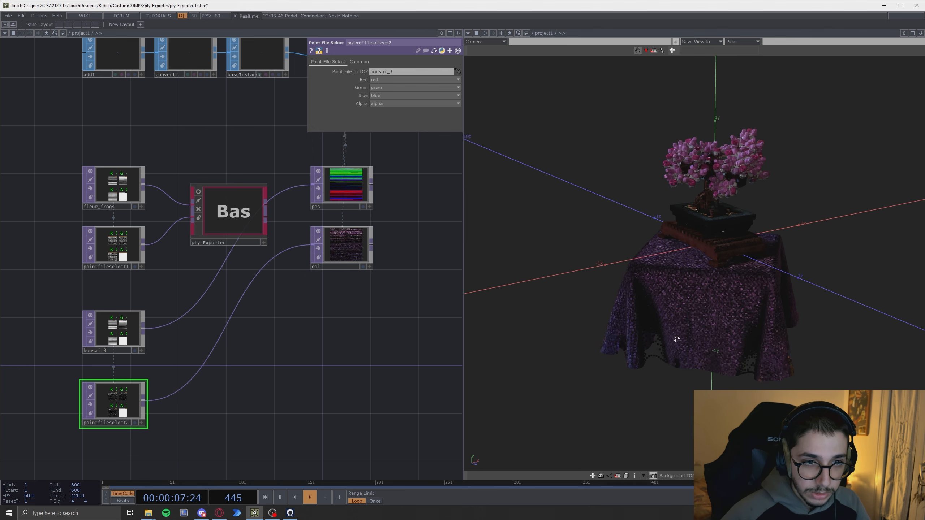
pyautogui.hotkey('ctrl', 'z')
pyautogui.hotkey('ctrl', 'z')
pyautogui.hotkey('ctrl', 'y')
pyautogui.hotkey('ctrl', 'y')
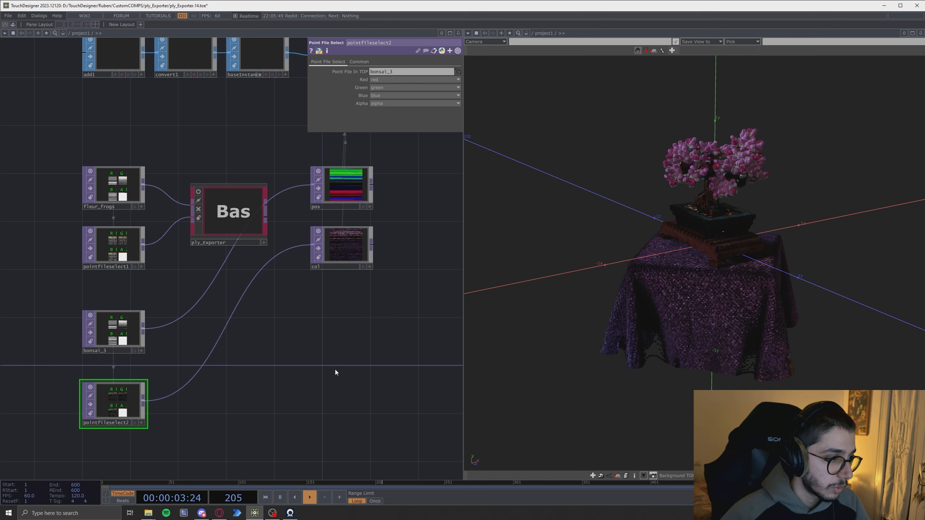
pyautogui.moveTo(305, 362); pyautogui.dragTo(349, 369)
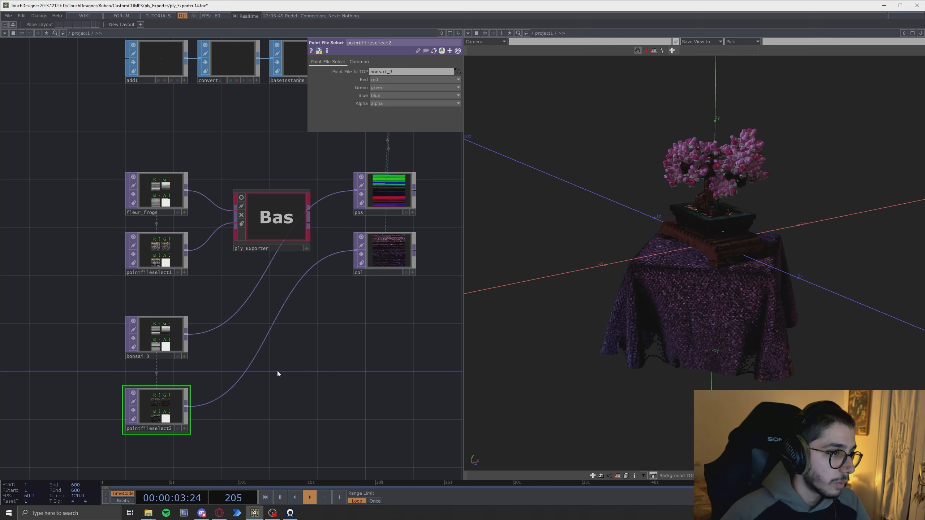
# - Select and reposition the bonsai_3, pointfileselect2 and col nodes in the network
pyautogui.click(274, 219)
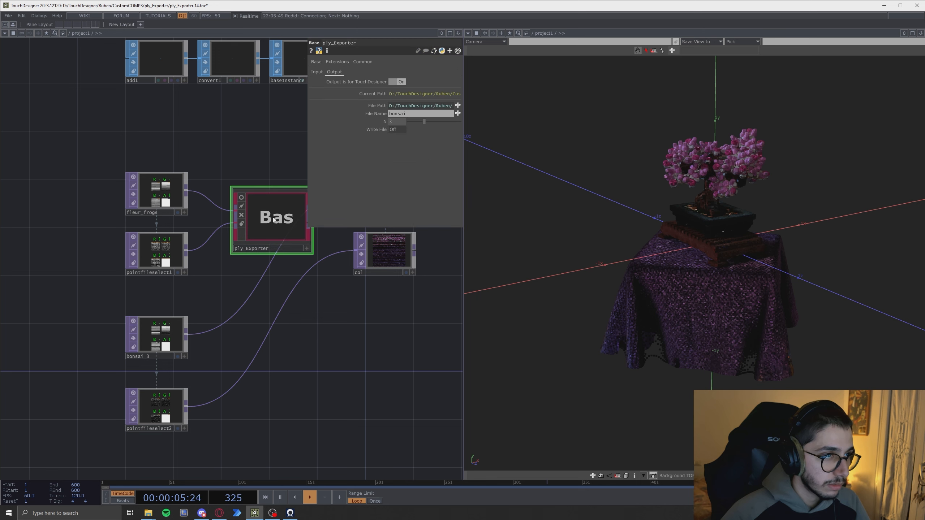
pyautogui.moveTo(73, 292); pyautogui.dragTo(219, 463)
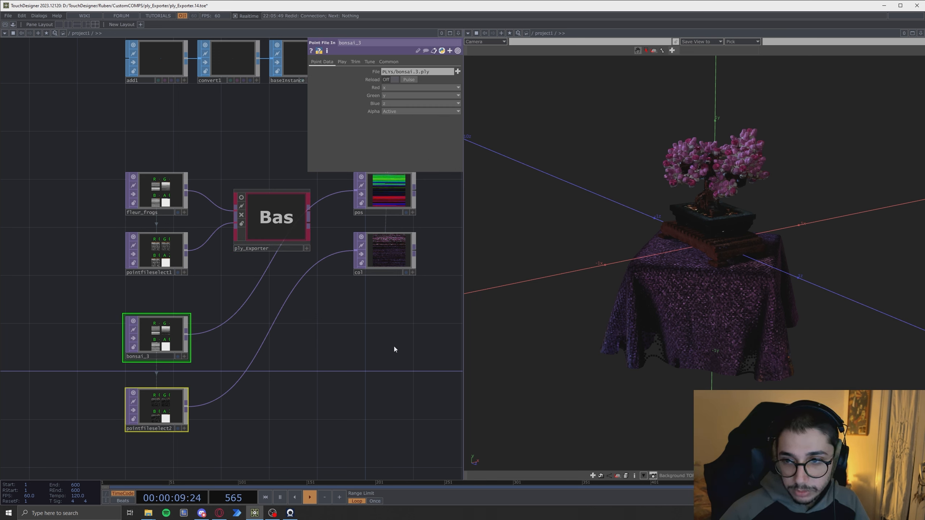
pyautogui.moveTo(160, 408)
pyautogui.mouseDown()
pyautogui.moveTo(160, 396)
pyautogui.moveTo(160, 407)
pyautogui.mouseUp()
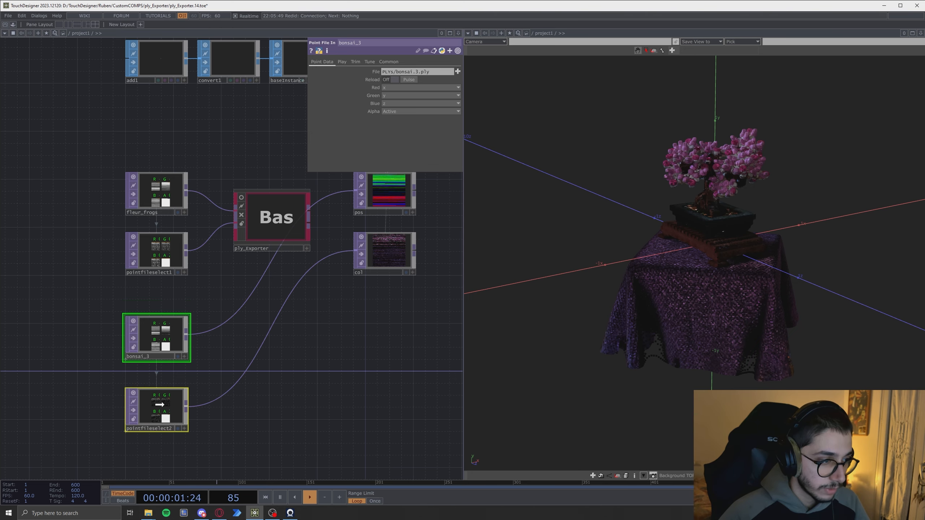
pyautogui.click(327, 401)
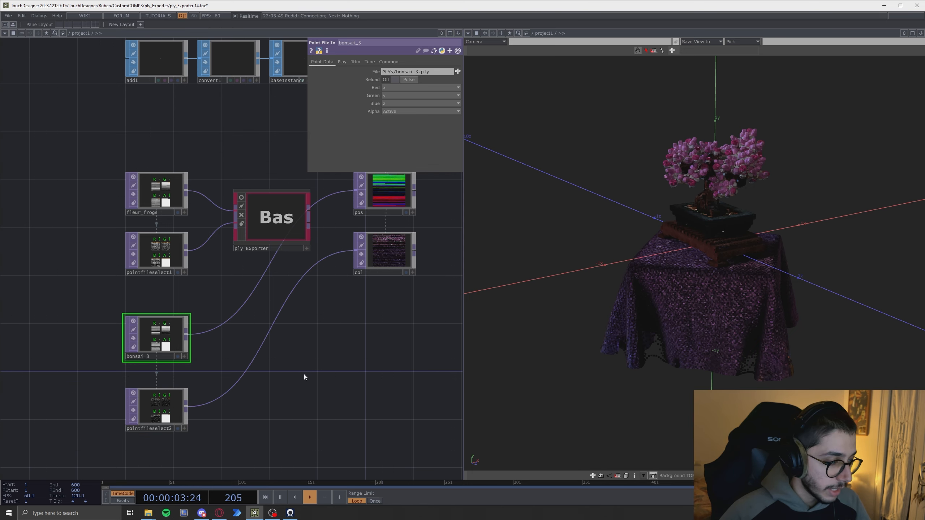
pyautogui.moveTo(315, 364); pyautogui.dragTo(302, 397)
pyautogui.moveTo(332, 383); pyautogui.dragTo(372, 397, button='middle')
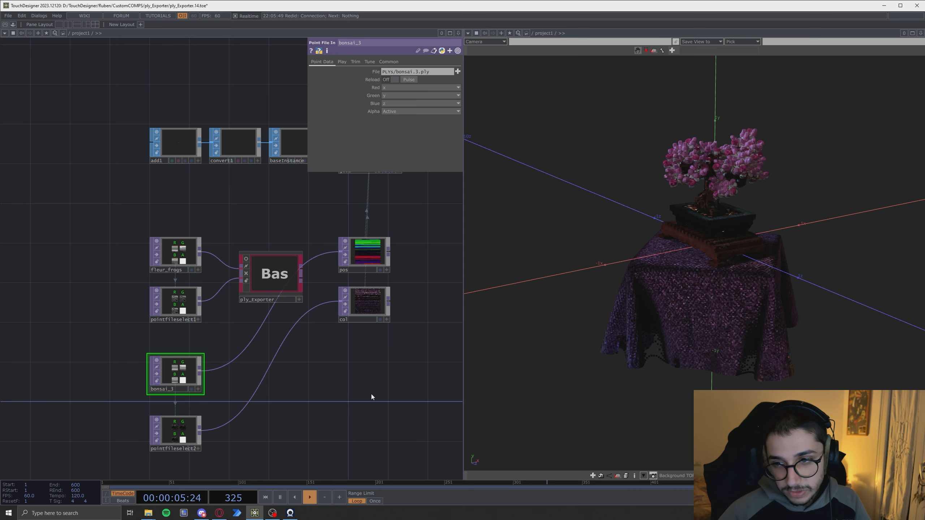
pyautogui.moveTo(371, 397); pyautogui.dragTo(331, 376)
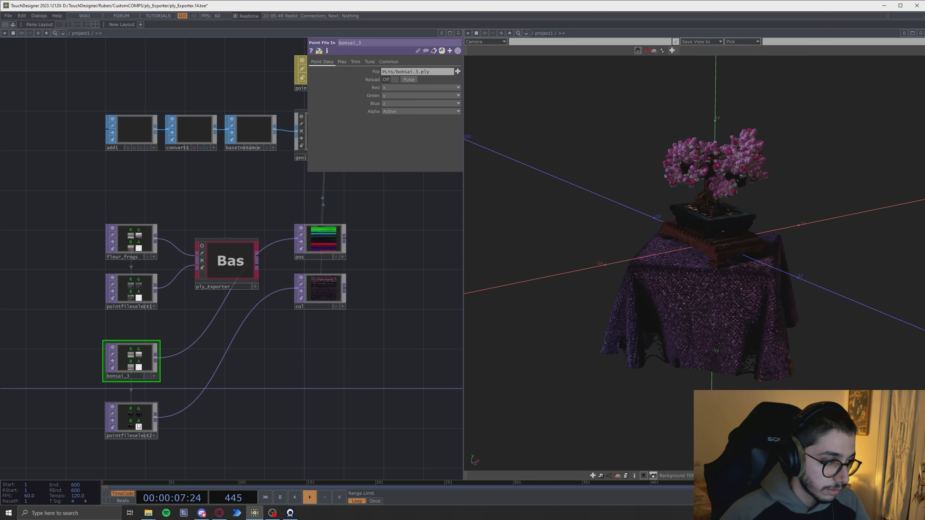
pyautogui.moveTo(287, 413); pyautogui.dragTo(308, 397)
pyautogui.moveTo(135, 412); pyautogui.dragTo(135, 402)
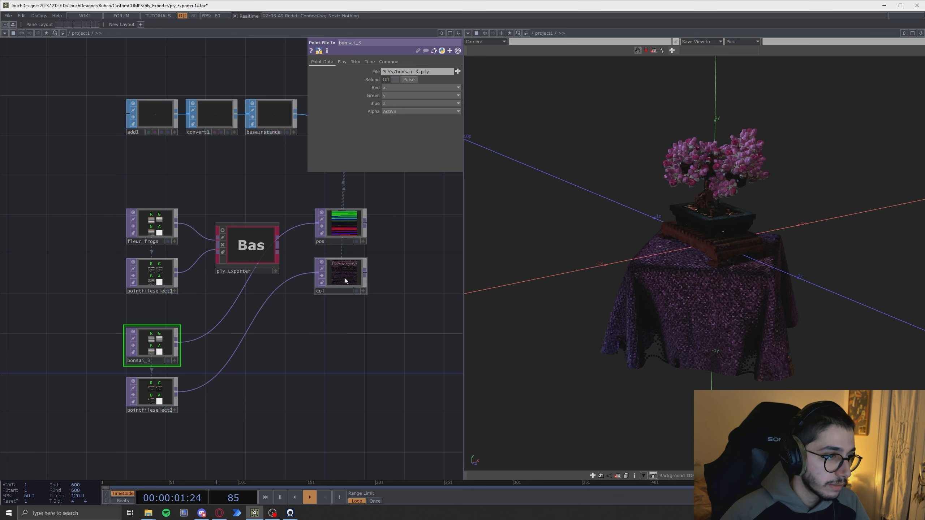
pyautogui.moveTo(345, 280); pyautogui.dragTo(346, 271)
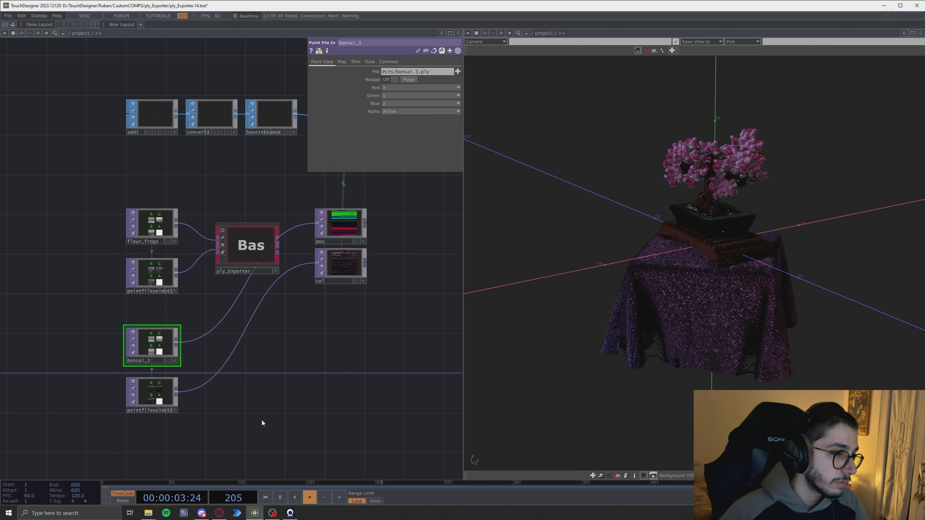
# - Delete the wires from fleur_frogs and pointfileselect1 into the ply_Exporter, closing an accidentally opened OP Create Dialog
pyautogui.rightClick(194, 258)
pyautogui.click(198, 276)
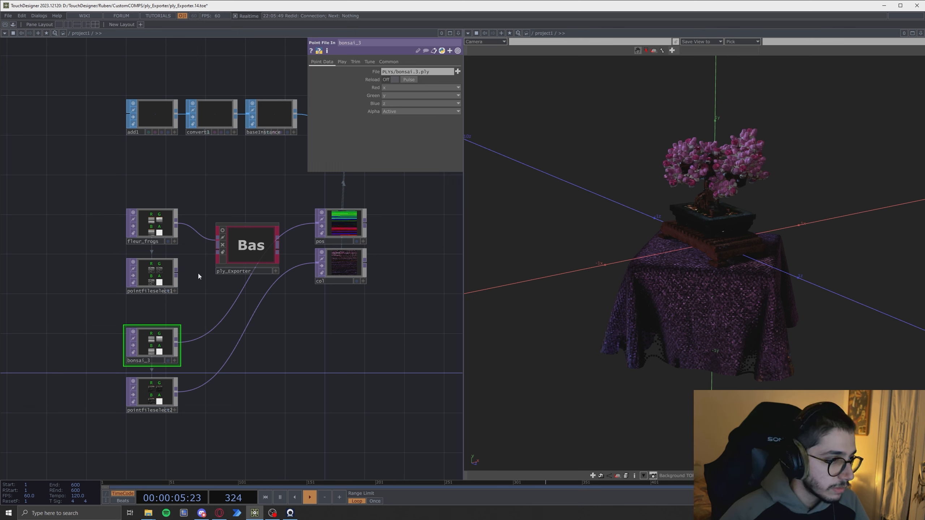
pyautogui.rightClick(199, 235)
pyautogui.click(202, 232)
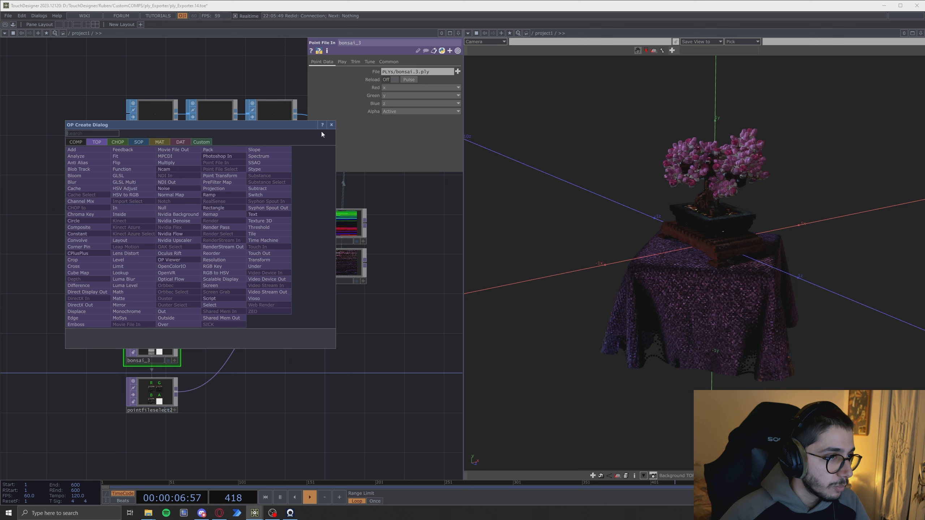
pyautogui.click(331, 125)
pyautogui.rightClick(194, 228)
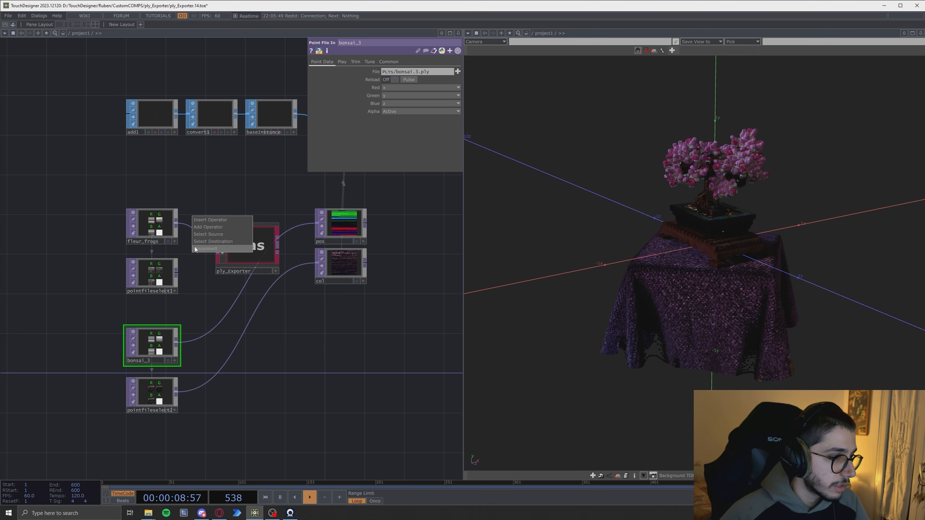
pyautogui.click(204, 249)
# - Connect bonsai_3 and pointfileselect2 to the ply_Exporter's two inputs and its second output to col
pyautogui.moveTo(178, 346); pyautogui.dragTo(218, 239)
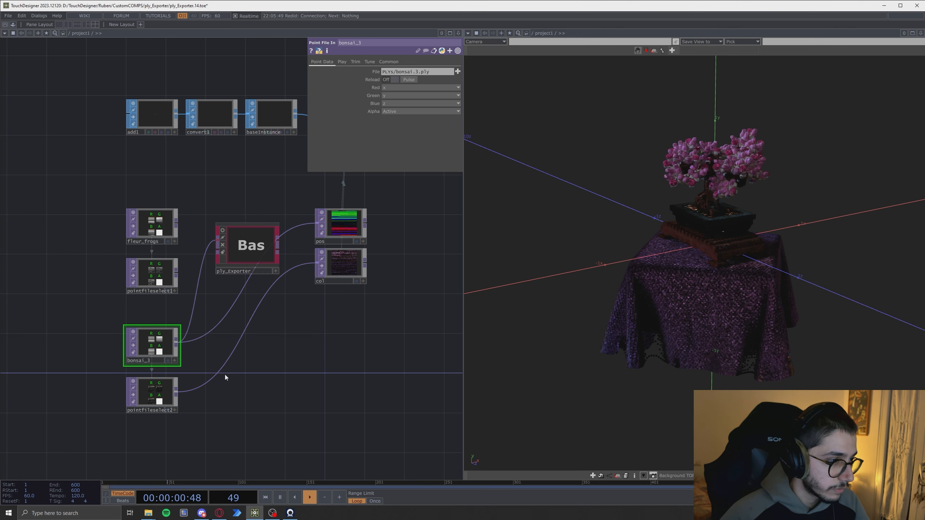
pyautogui.moveTo(177, 392); pyautogui.dragTo(218, 251)
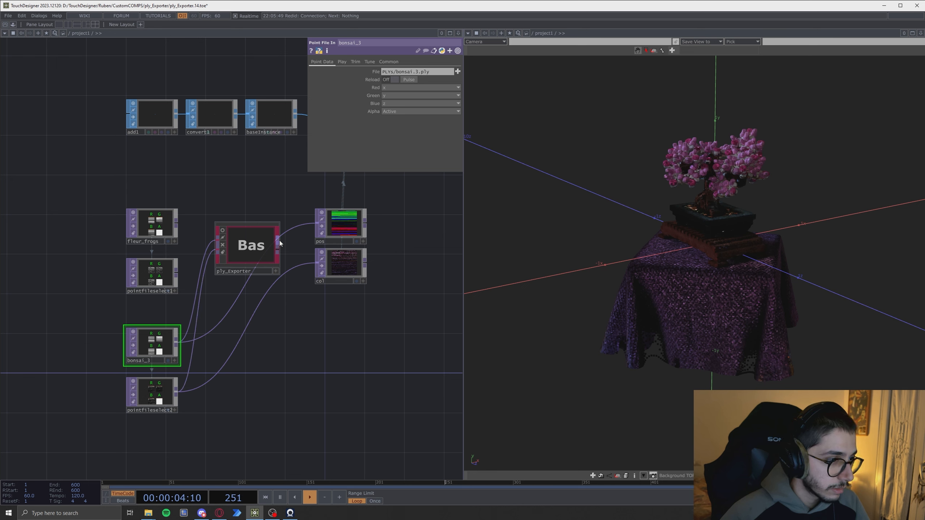
pyautogui.moveTo(278, 240); pyautogui.dragTo(317, 262)
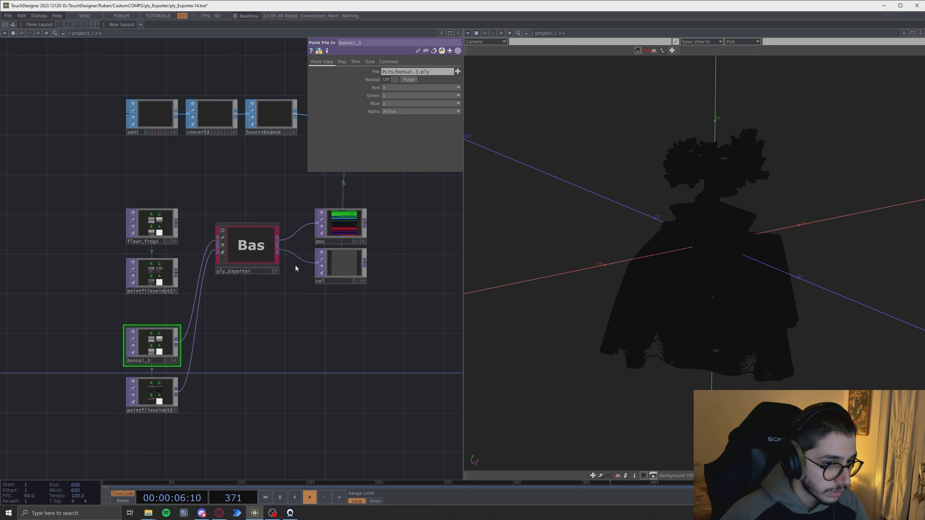
# - Select the ply_Exporter and open its Input settings page
pyautogui.moveTo(781, 304); pyautogui.dragTo(696, 262)
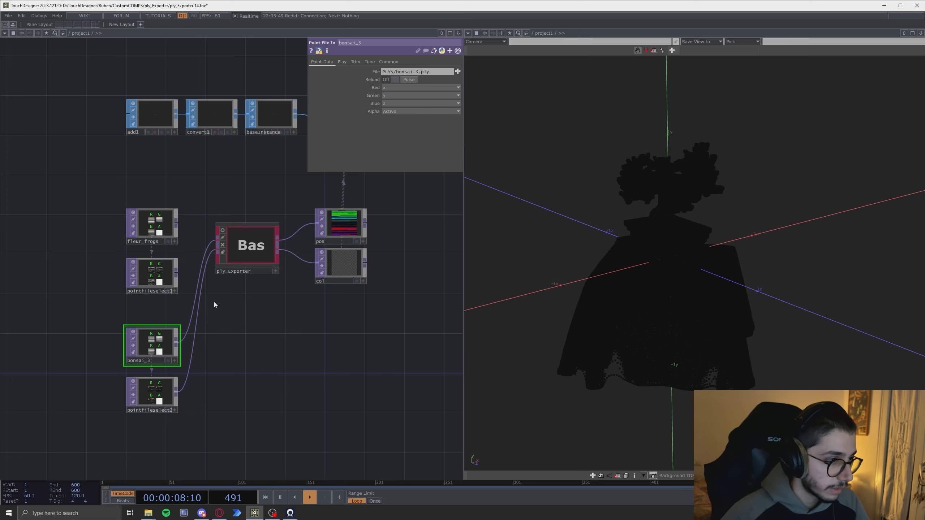
pyautogui.click(233, 247)
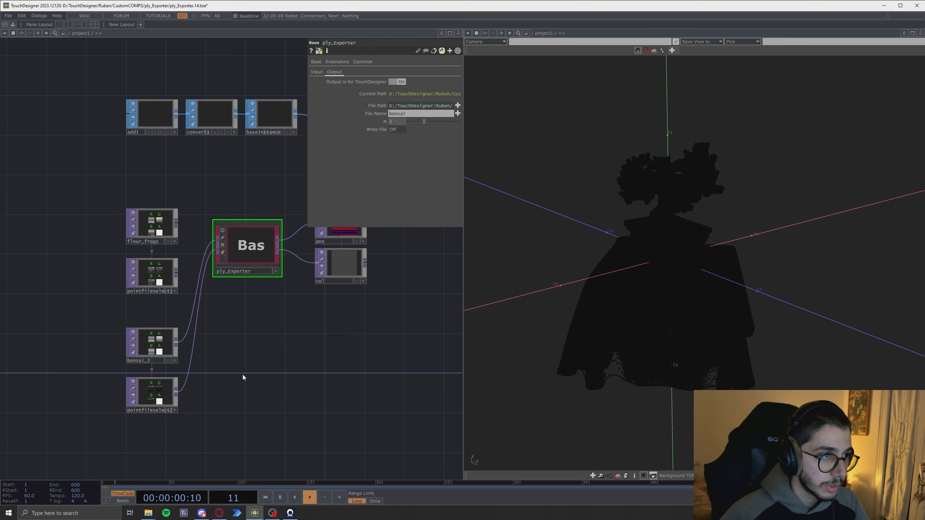
pyautogui.moveTo(240, 362); pyautogui.dragTo(155, 379, button='middle')
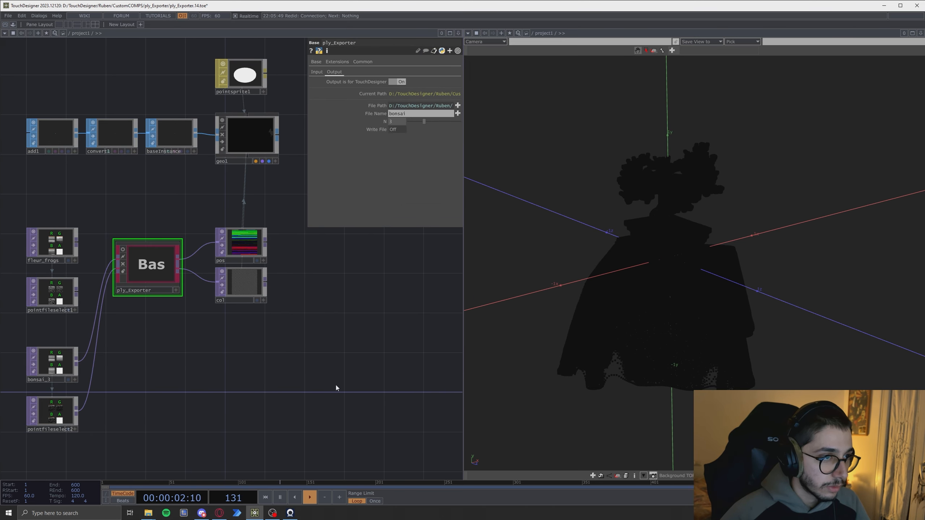
pyautogui.moveTo(336, 385); pyautogui.dragTo(346, 351)
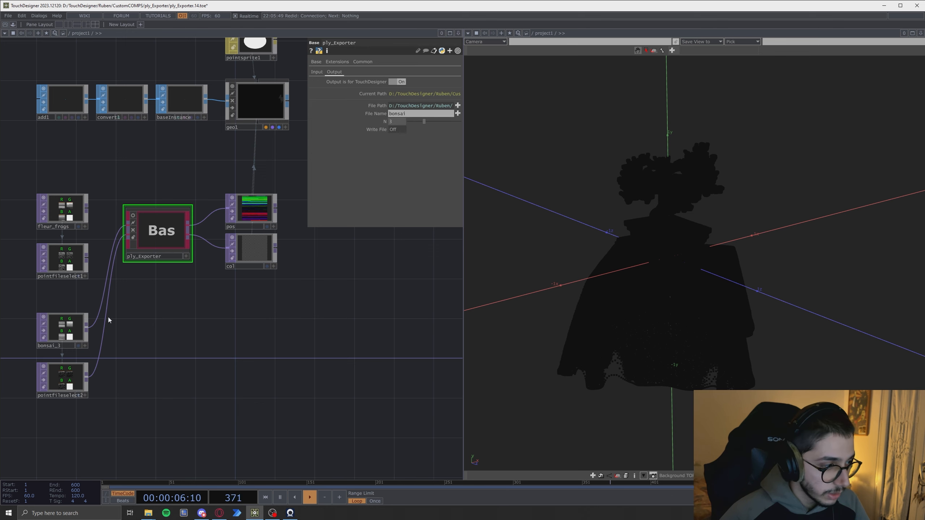
pyautogui.moveTo(183, 373); pyautogui.dragTo(194, 373)
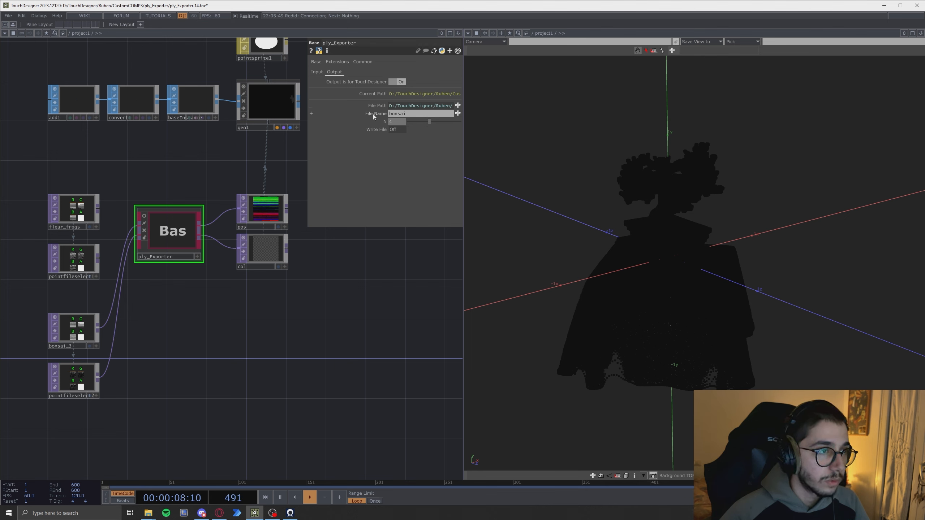
pyautogui.click(316, 72)
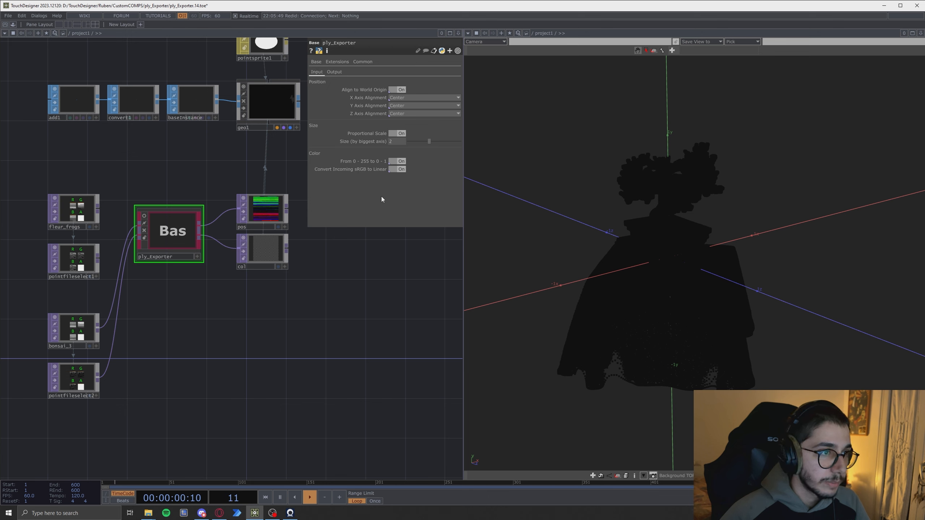
# - Switch the ply_Exporter's Output is for TouchDesigner option off on its Output page
pyautogui.click(334, 71)
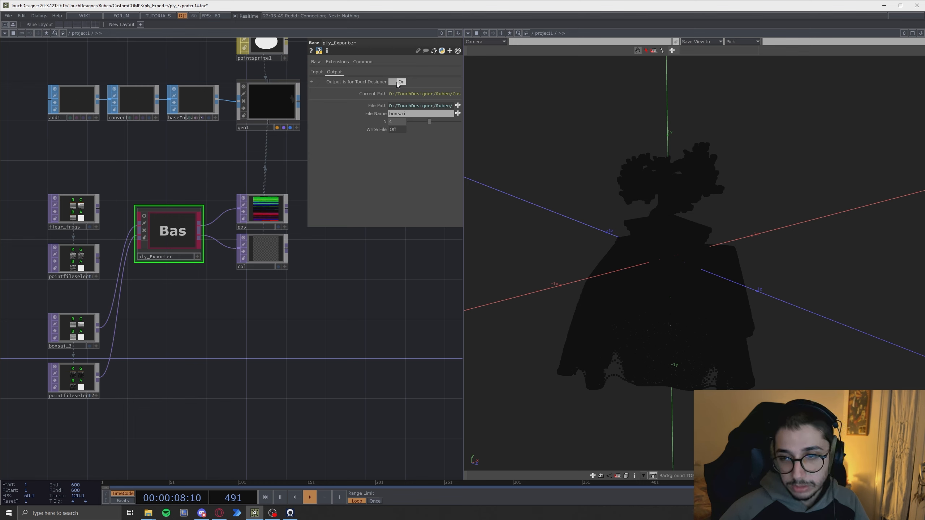
pyautogui.click(396, 82)
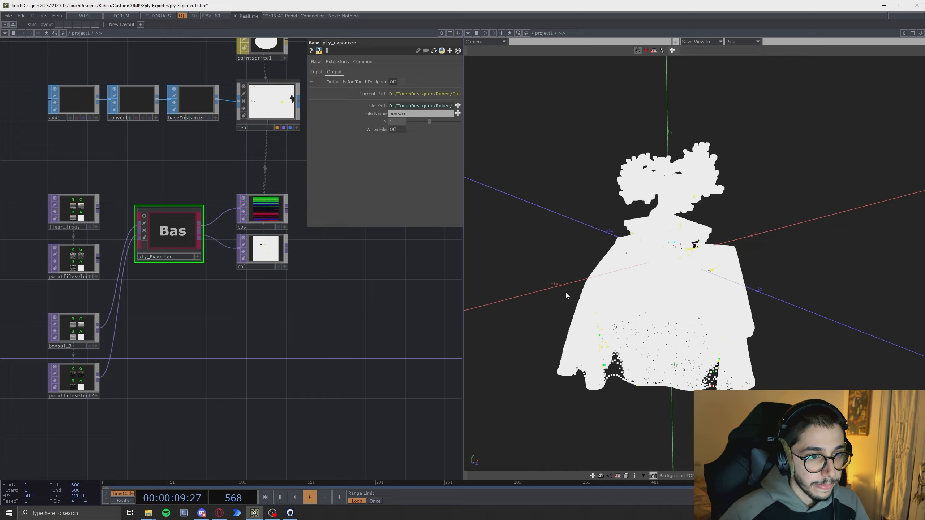
pyautogui.moveTo(565, 293); pyautogui.dragTo(603, 317)
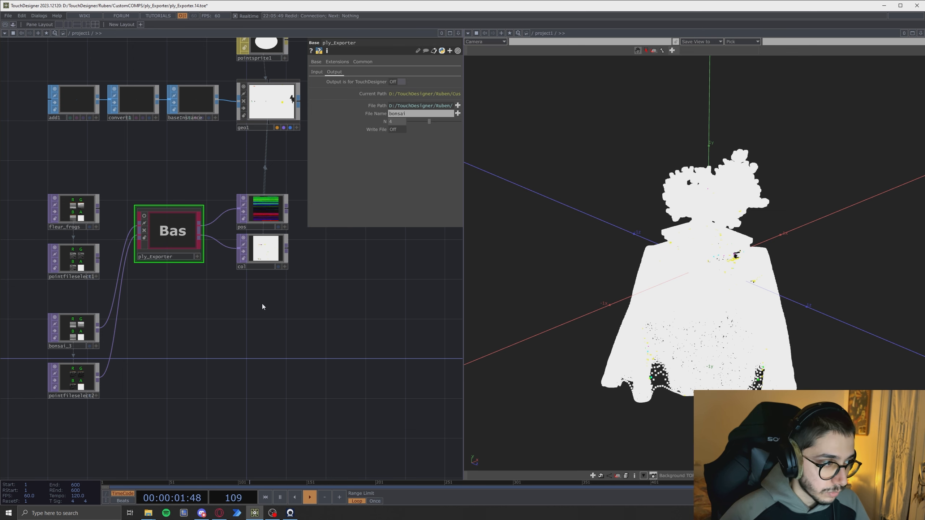
# - Add a Point File In node named bonsai_4 that loads bonsai_4.ply below the existing point file nodes
pyautogui.click(291, 357)
pyautogui.moveTo(210, 367); pyautogui.dragTo(239, 360)
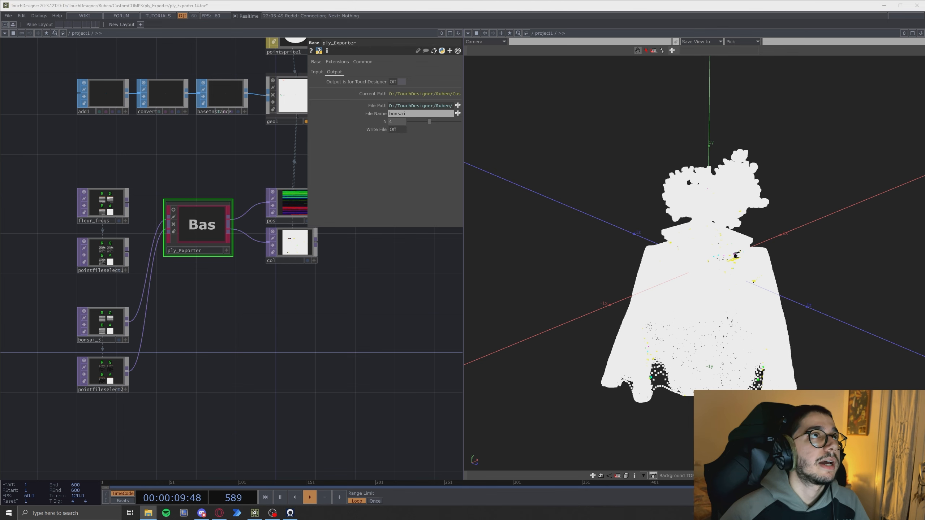
pyautogui.moveTo(107, 409); pyautogui.dragTo(93, 420)
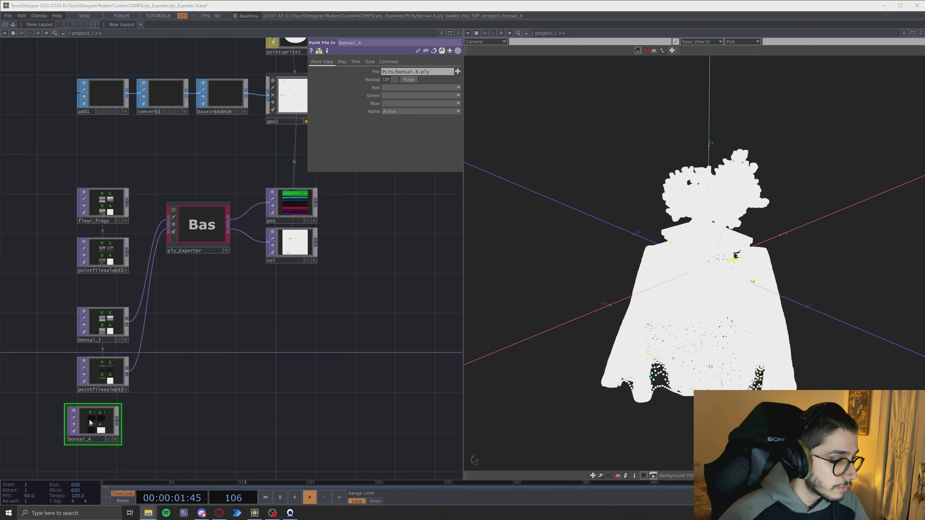
# - Duplicate pointfileselect2 and place the copy, pointfileselect3, beneath bonsai_4
pyautogui.moveTo(265, 363); pyautogui.dragTo(336, 270)
pyautogui.moveTo(164, 319); pyautogui.dragTo(173, 319)
pyautogui.moveTo(278, 331); pyautogui.dragTo(275, 330)
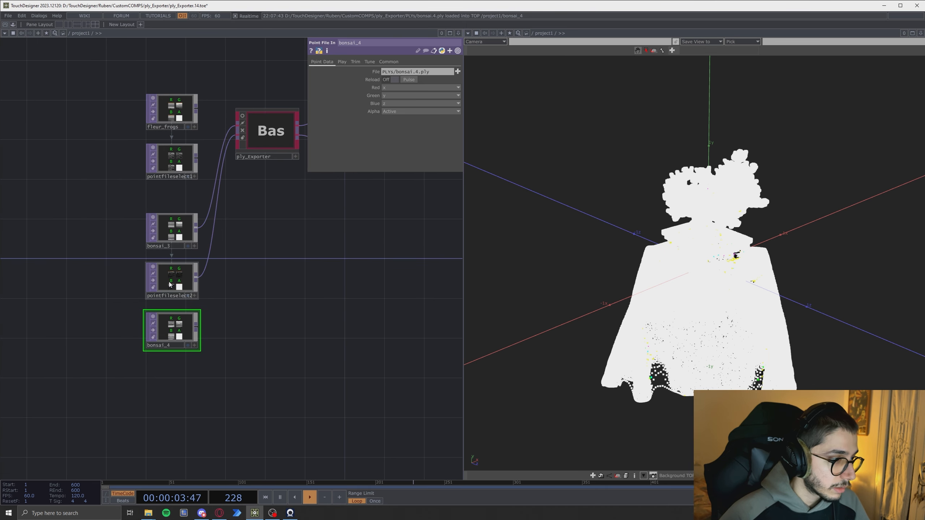
pyautogui.click(188, 287)
pyautogui.hotkey('ctrl', 'c')
pyautogui.hotkey('ctrl', 'v')
pyautogui.moveTo(164, 329); pyautogui.dragTo(161, 379)
# - Connect bonsai_4 and pointfileselect3 to the ply_Exporter's two inputs
pyautogui.moveTo(273, 333); pyautogui.dragTo(232, 363)
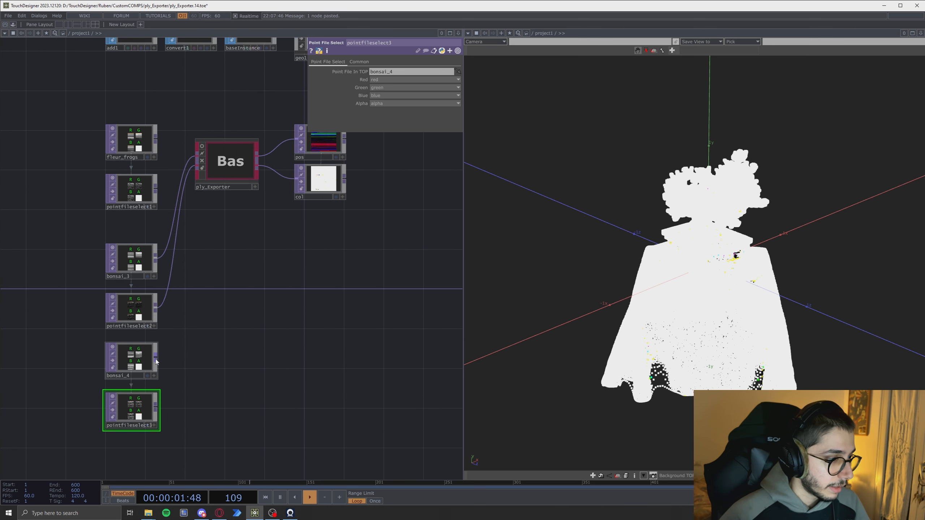
pyautogui.moveTo(156, 357); pyautogui.dragTo(166, 248)
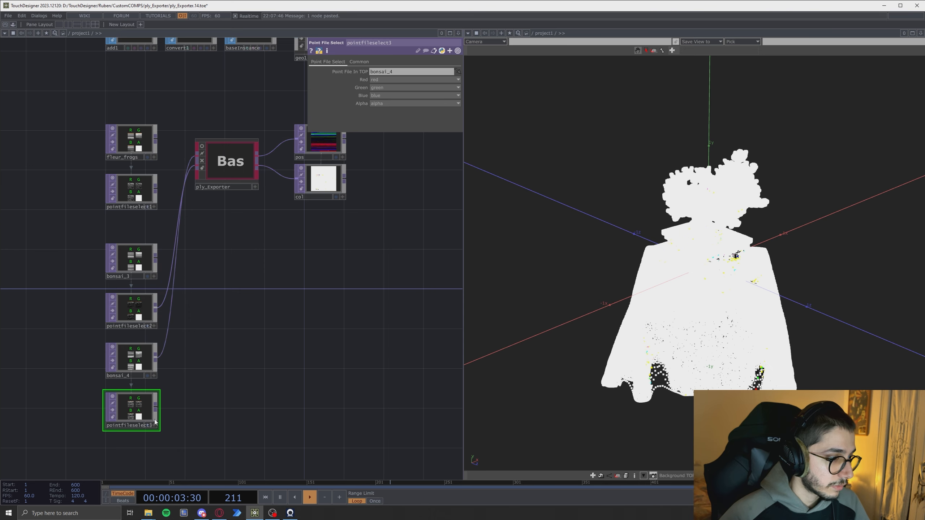
pyautogui.moveTo(156, 408); pyautogui.dragTo(164, 303)
pyautogui.moveTo(279, 327); pyautogui.dragTo(251, 384)
# - Select the ply_Exporter and switch its Output is for TouchDesigner option back on
pyautogui.click(248, 193)
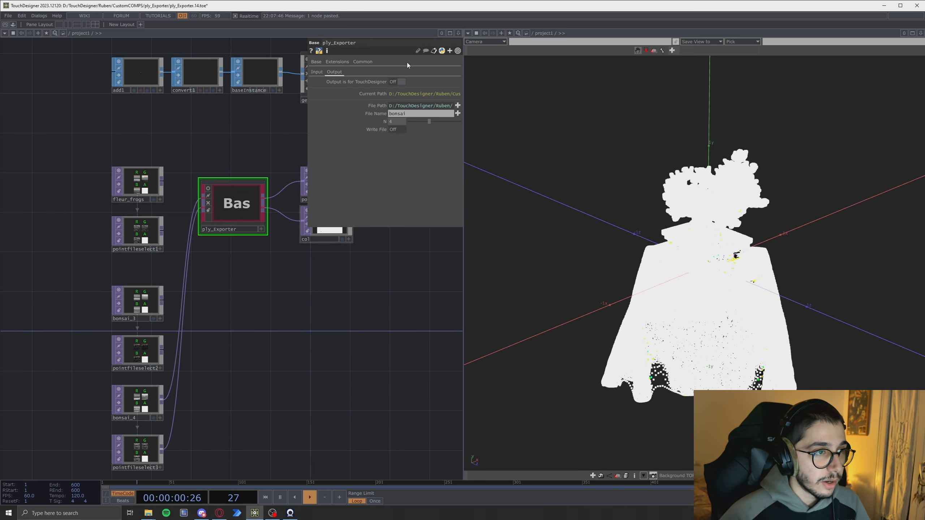
pyautogui.click(320, 72)
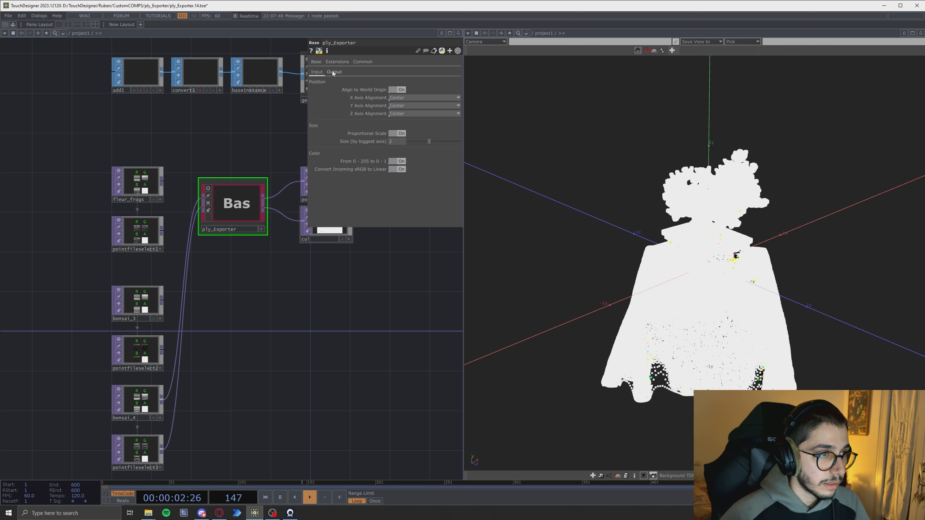
pyautogui.click(336, 73)
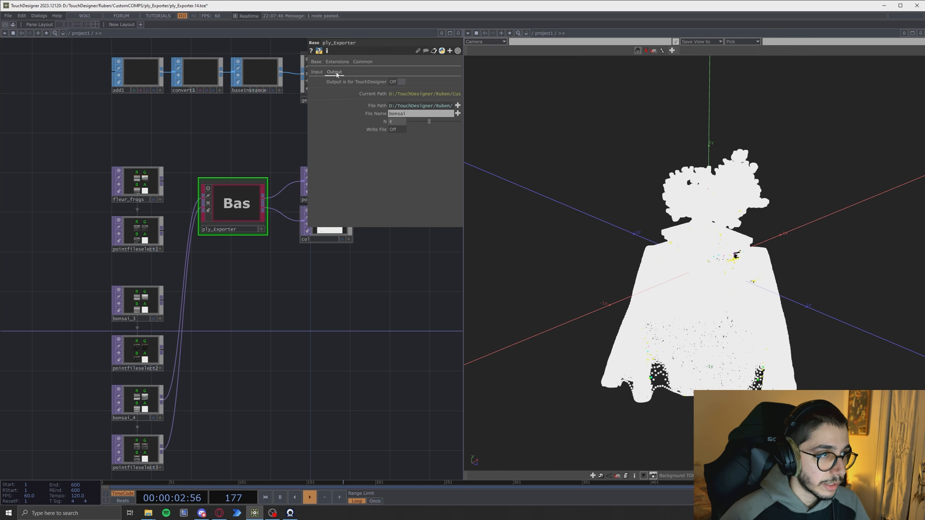
pyautogui.click(397, 81)
pyautogui.moveTo(381, 251); pyautogui.dragTo(348, 238)
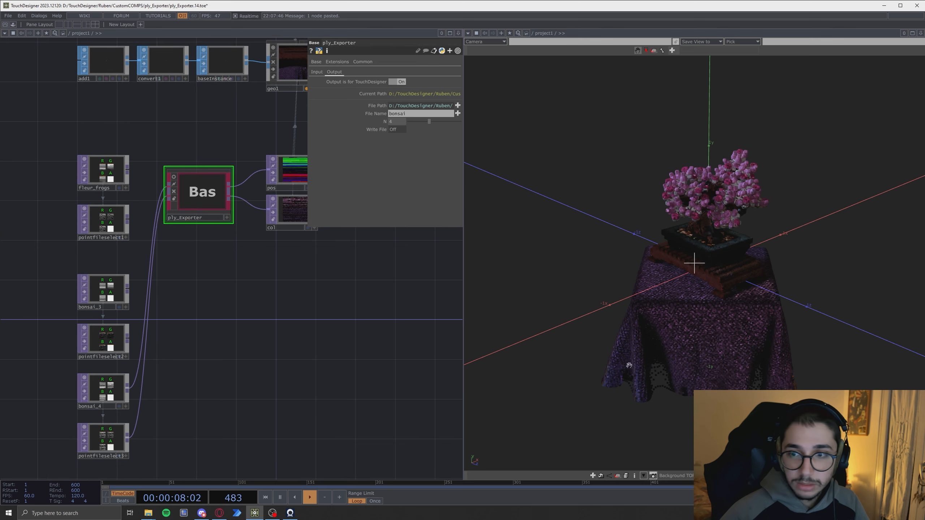
pyautogui.moveTo(629, 364); pyautogui.dragTo(600, 374)
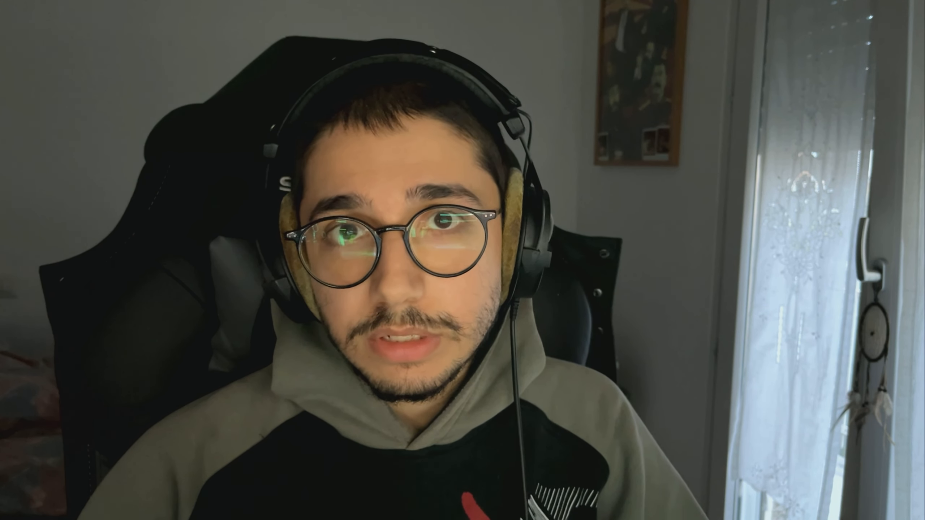